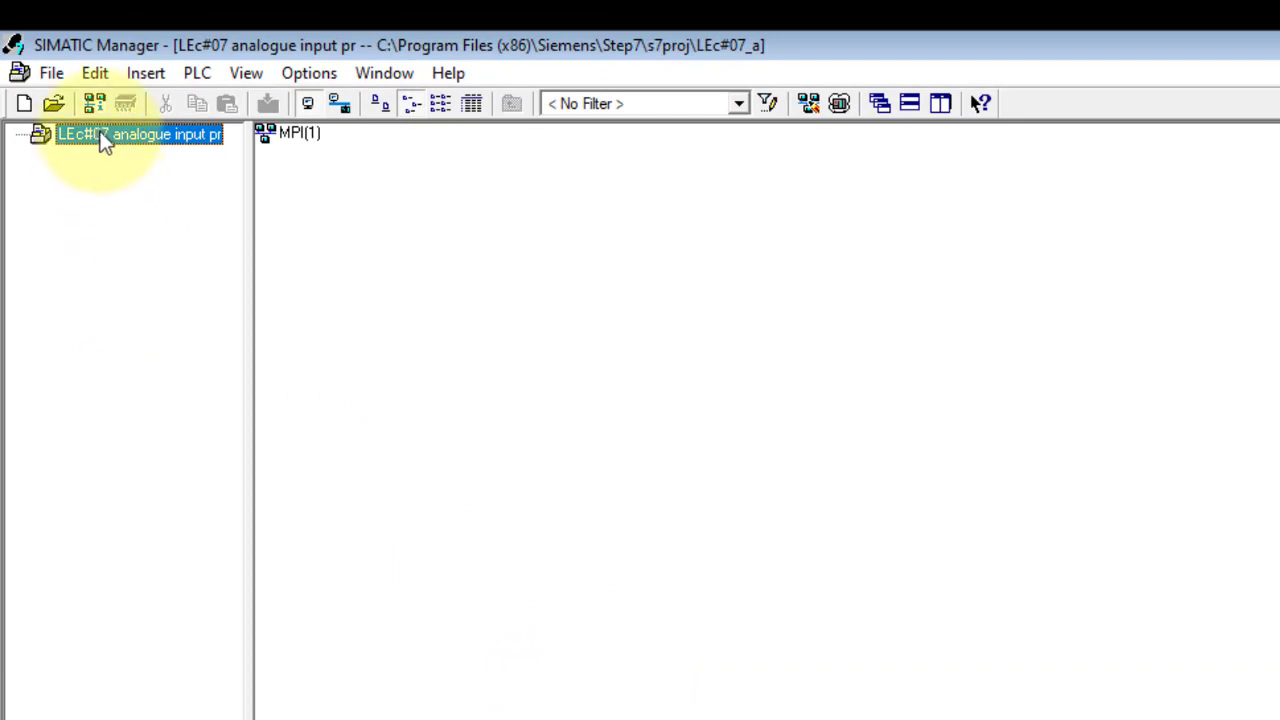
Insert a SIMATIC 300 station into the LEc#07 analogue input project, keeping its default name.
right_click(106, 134)
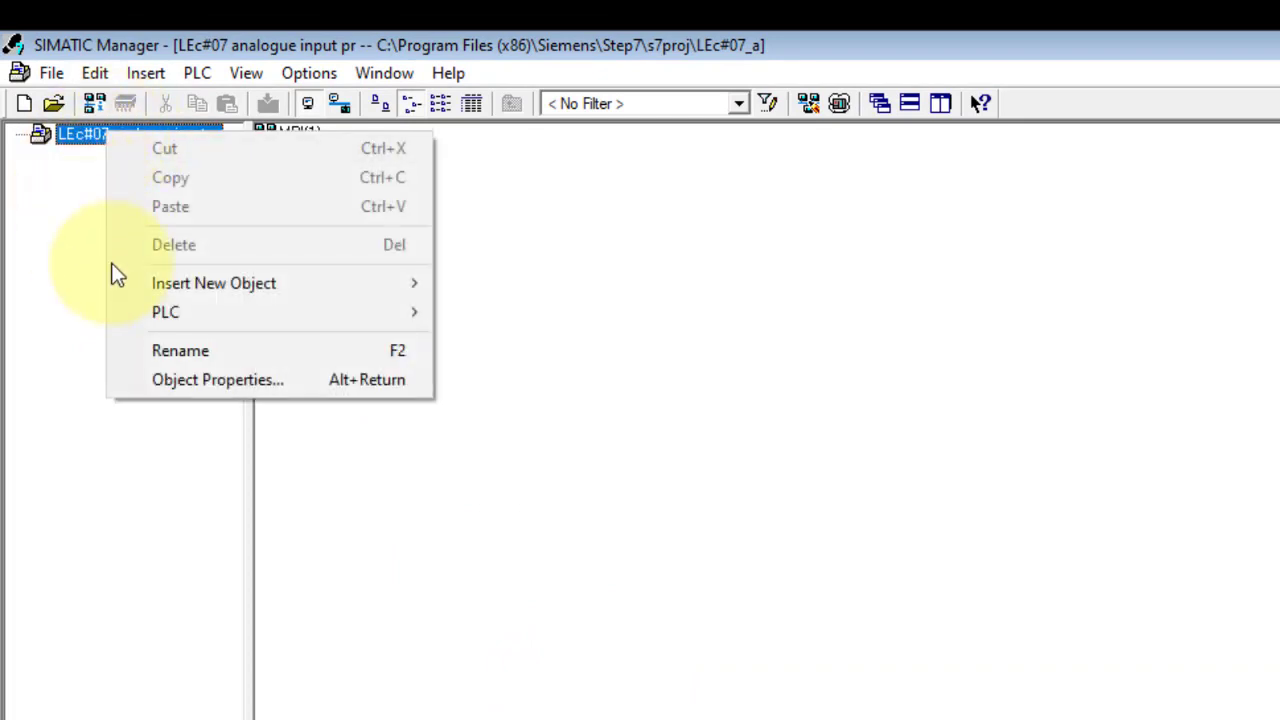
left_click(175, 283)
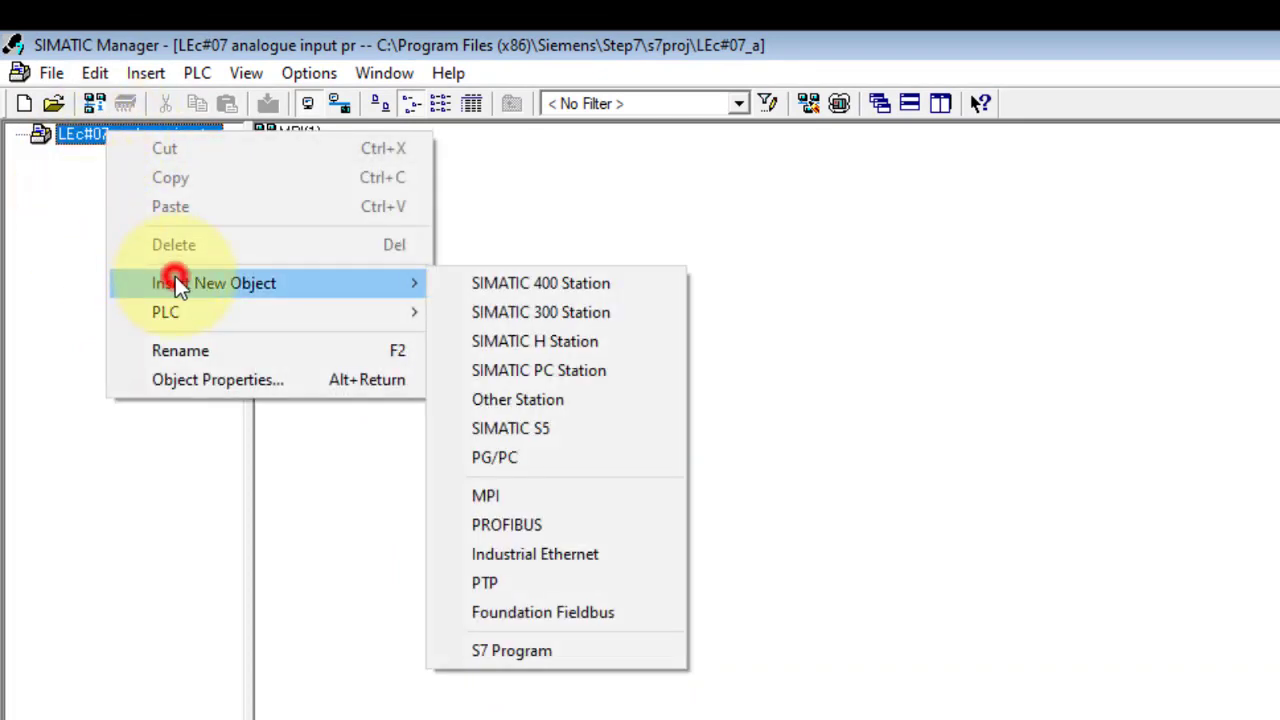
left_click(559, 314)
left_click(545, 280)
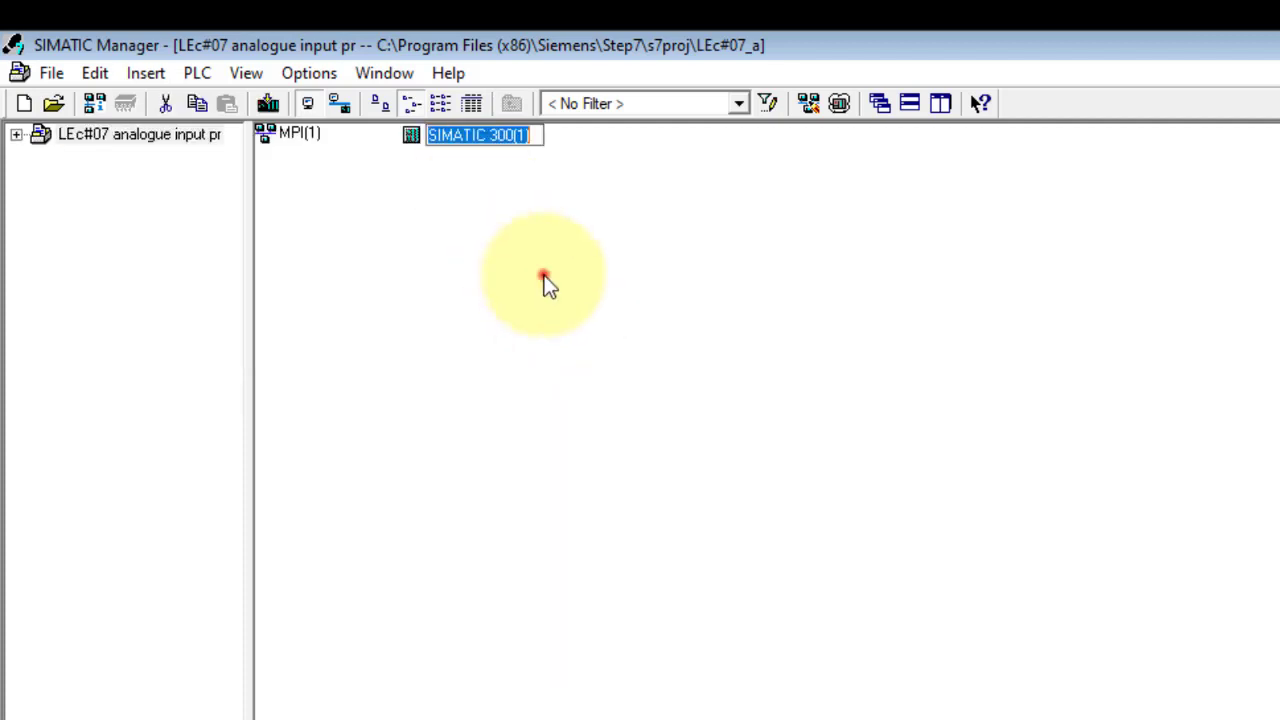
Open the hardware configuration of the SIMATIC 300(1) station.
left_click(17, 136)
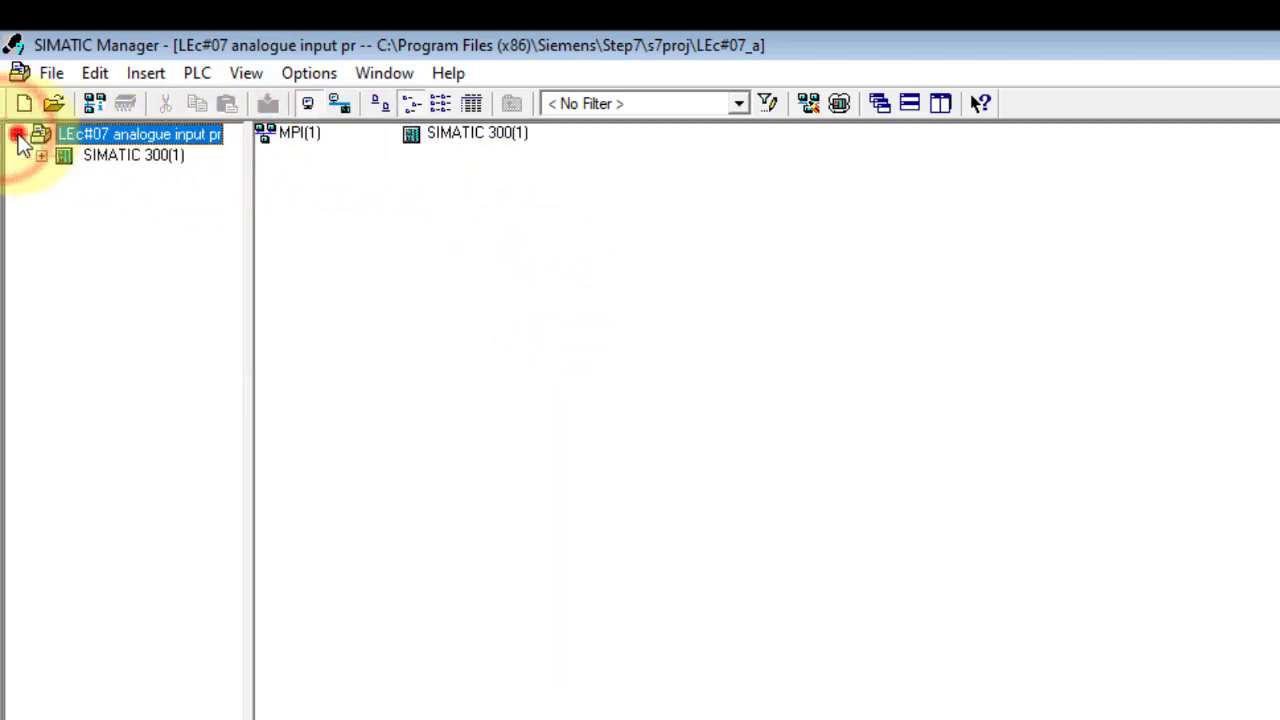
left_click(94, 158)
left_click(314, 135)
double_click(316, 134)
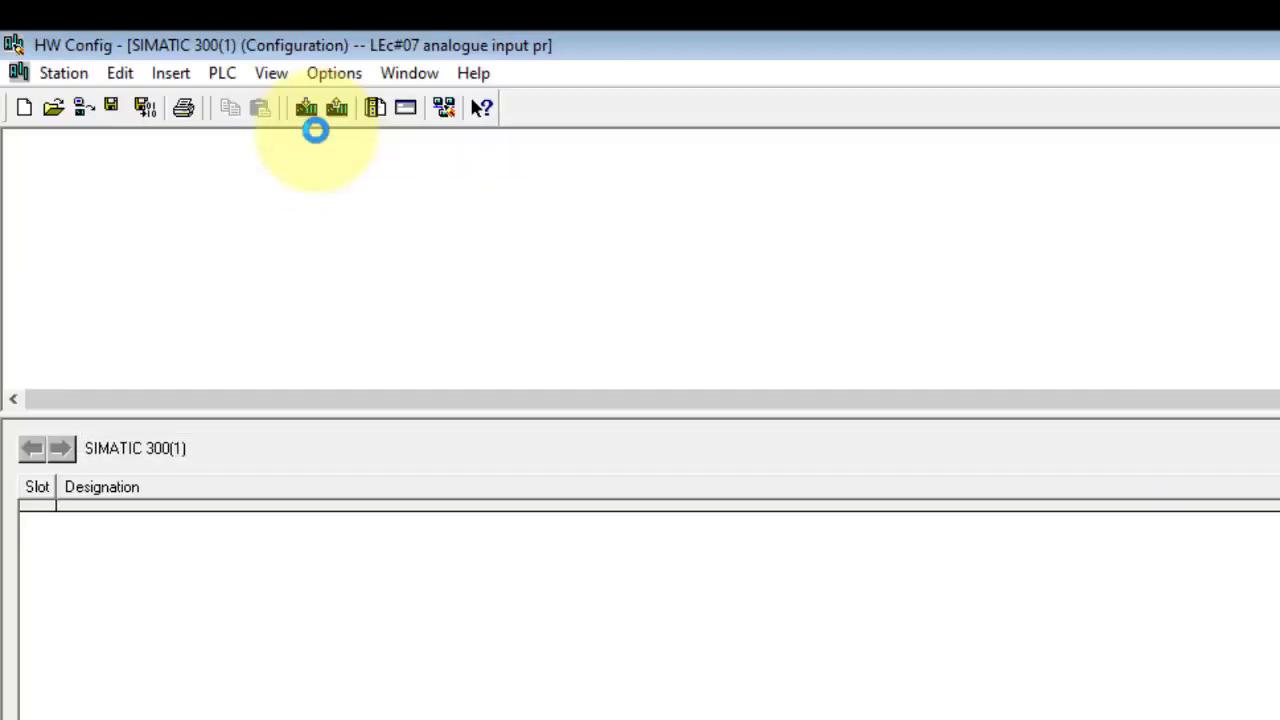
Insert a SIMATIC 300 mounting rail from the RACK-300 group into the empty station configuration.
right_click(402, 229)
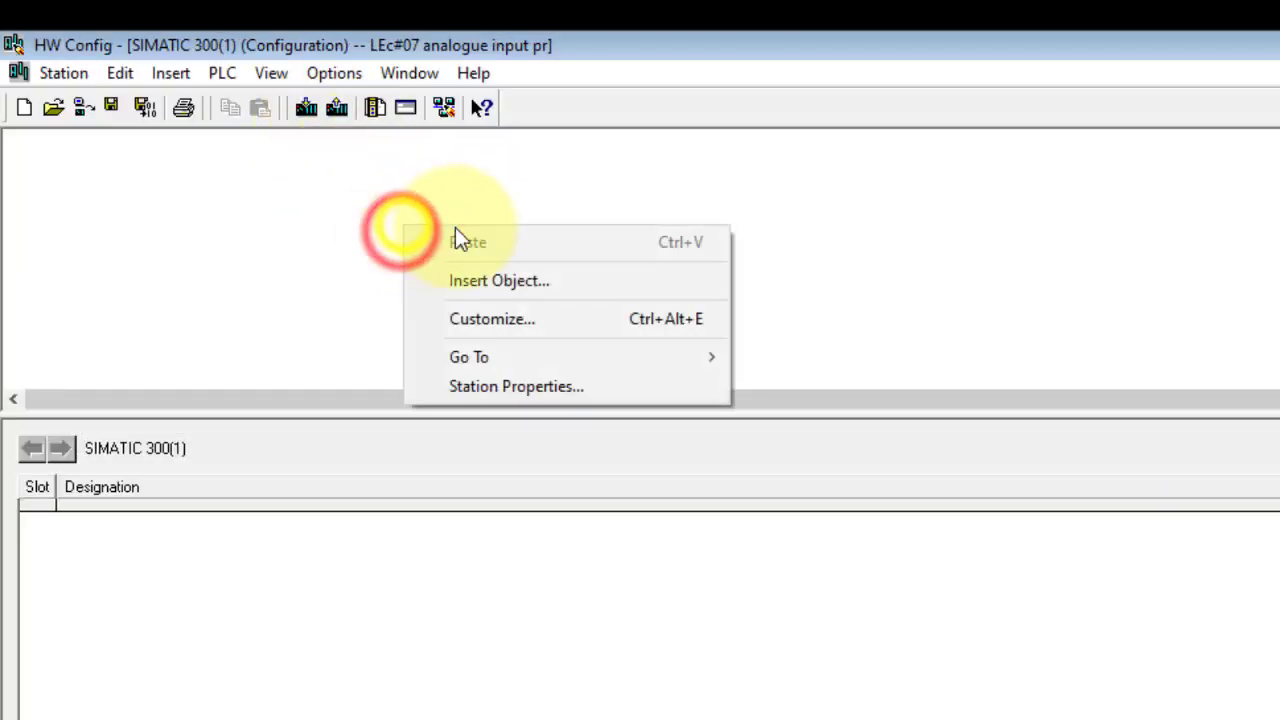
left_click(530, 281)
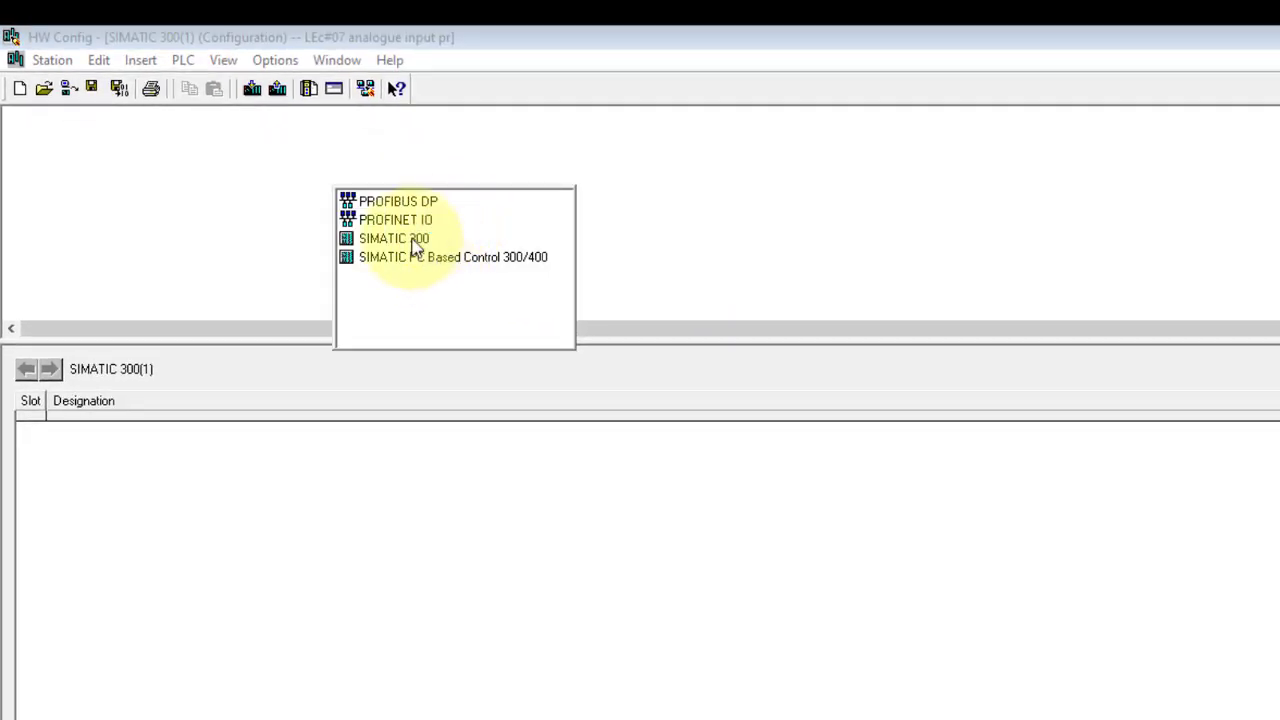
left_click(414, 238)
left_click(452, 290)
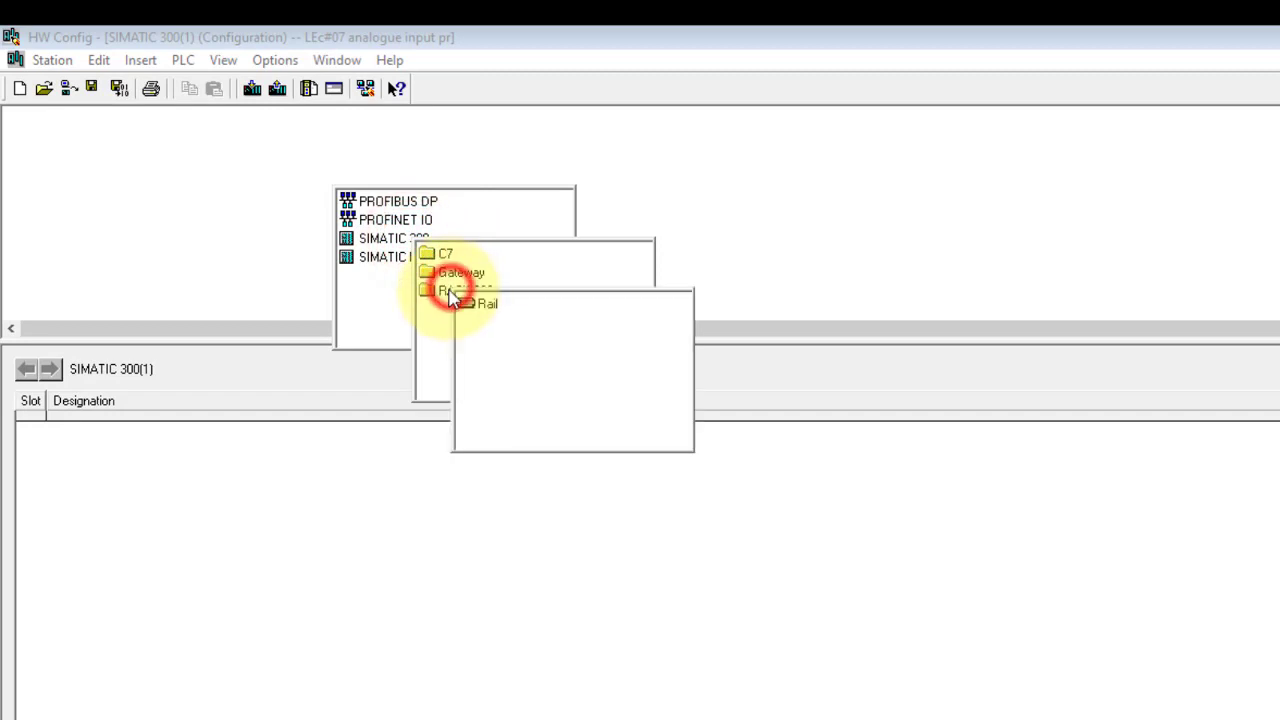
left_click(472, 303)
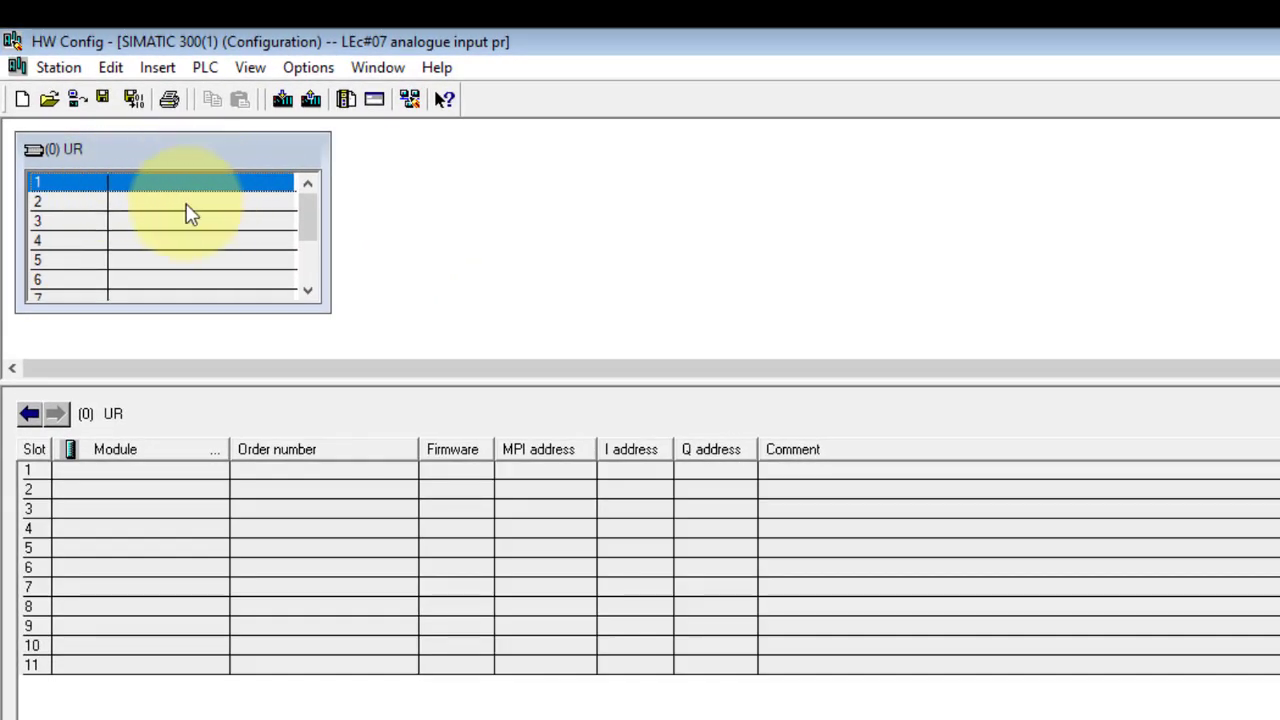
Insert a CPU 315-2 DP, 6ES7 315-2AF00-0AB0, into slot 2 and accept its PROFIBUS interface as not networked with address 2.
left_click(168, 205)
right_click(168, 207)
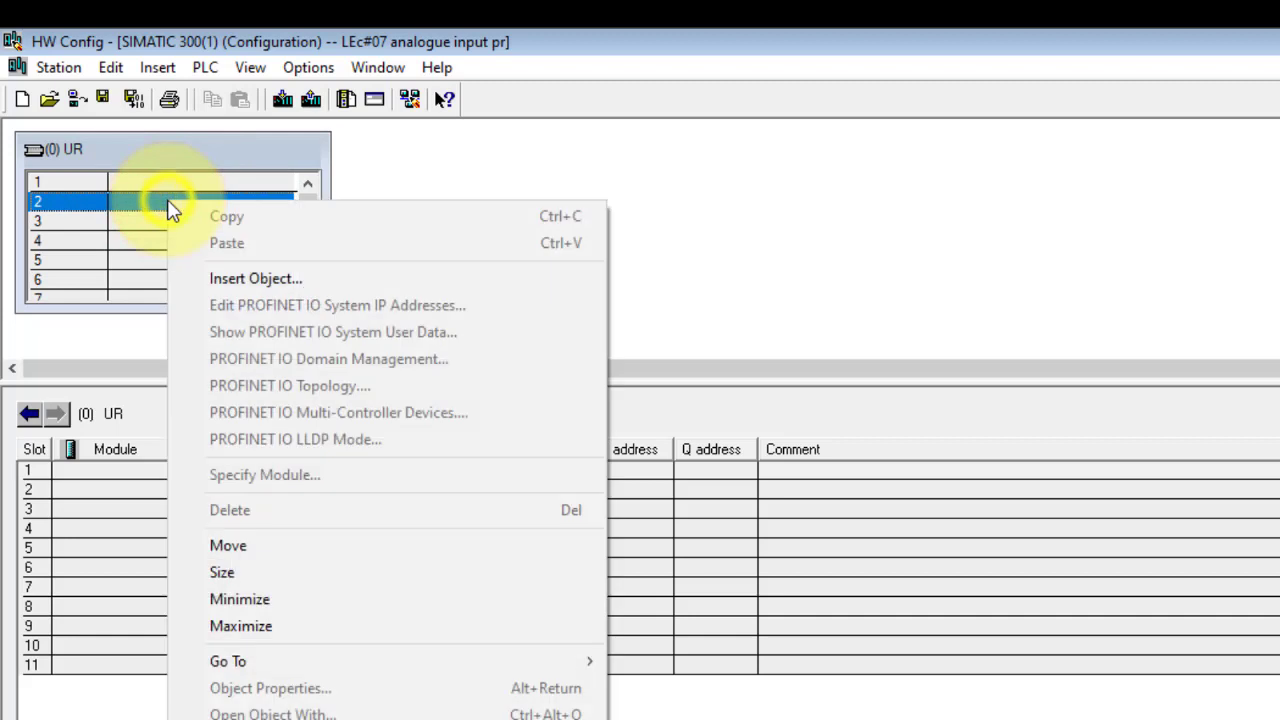
left_click(289, 279)
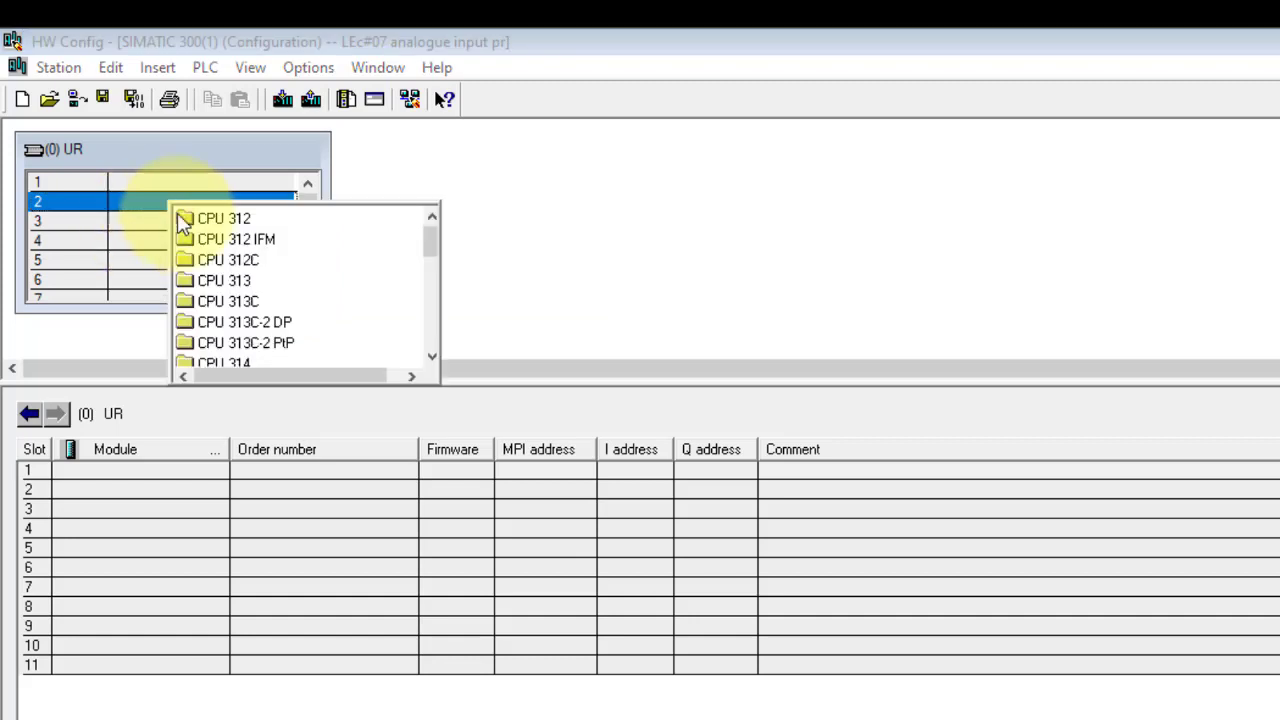
scroll(300, 330, "down", 2)
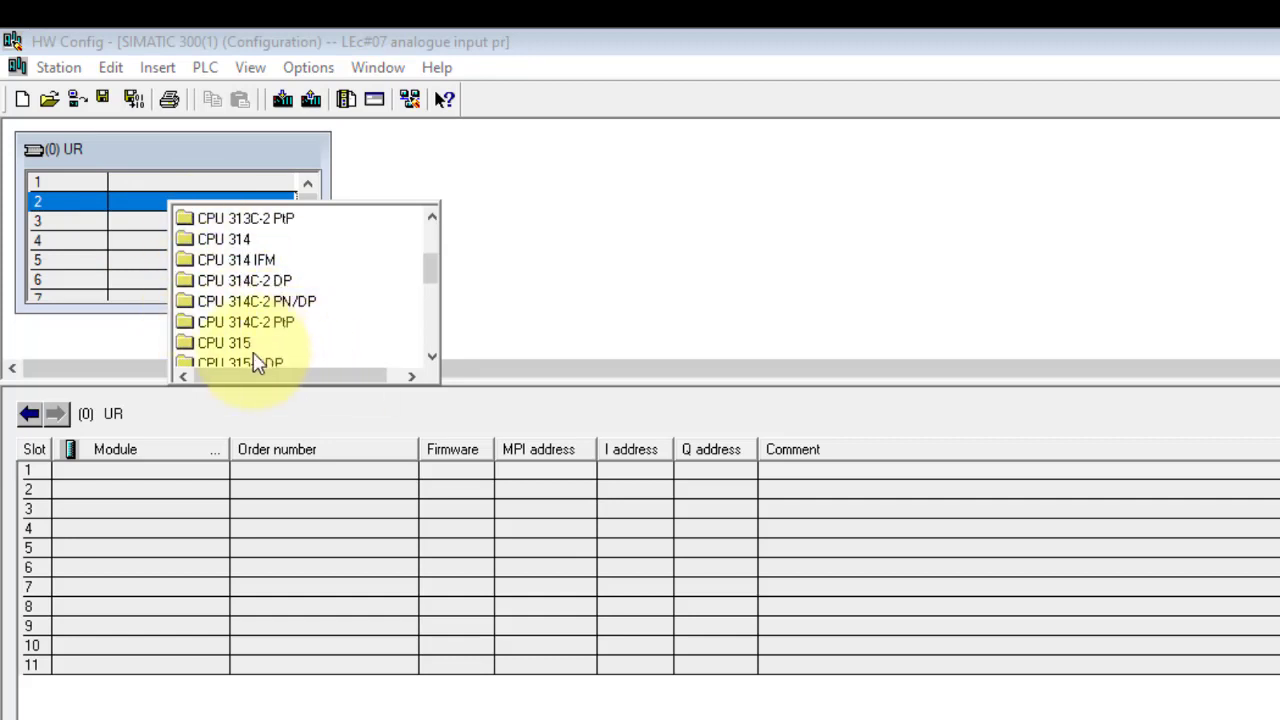
scroll(322, 334, "down", 2)
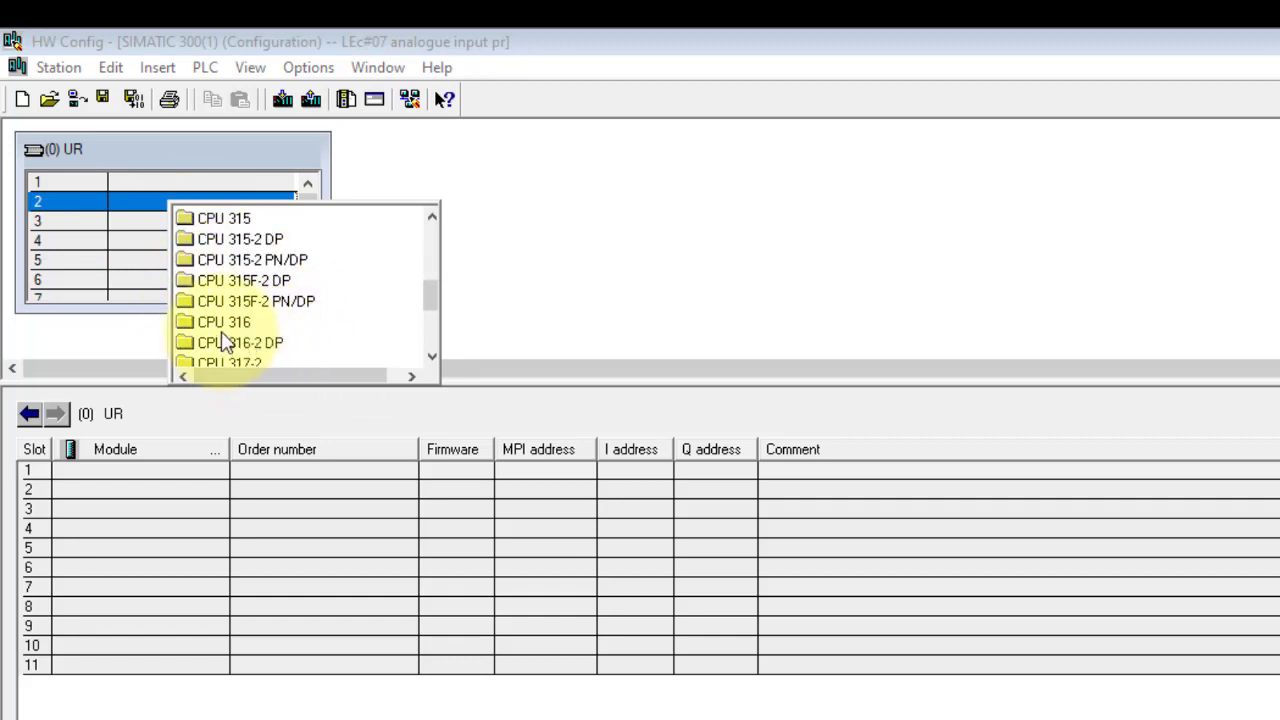
left_click(226, 240)
left_click(296, 252)
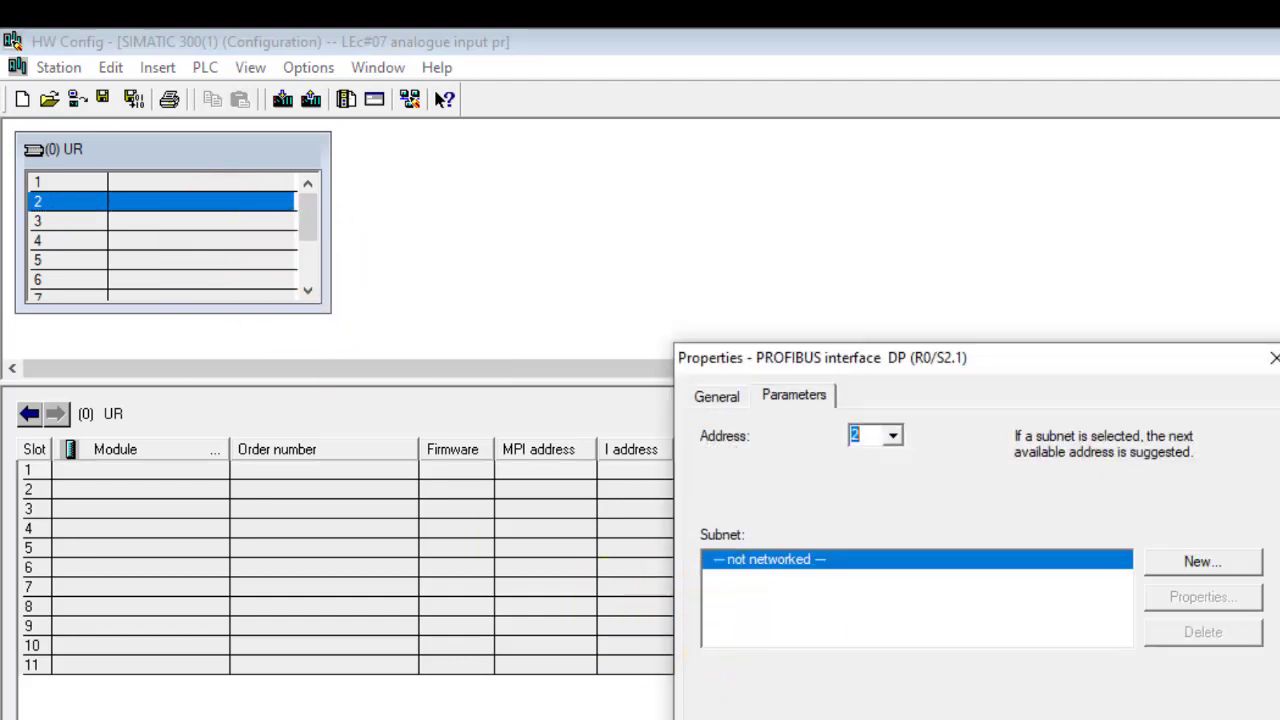
key("Return")
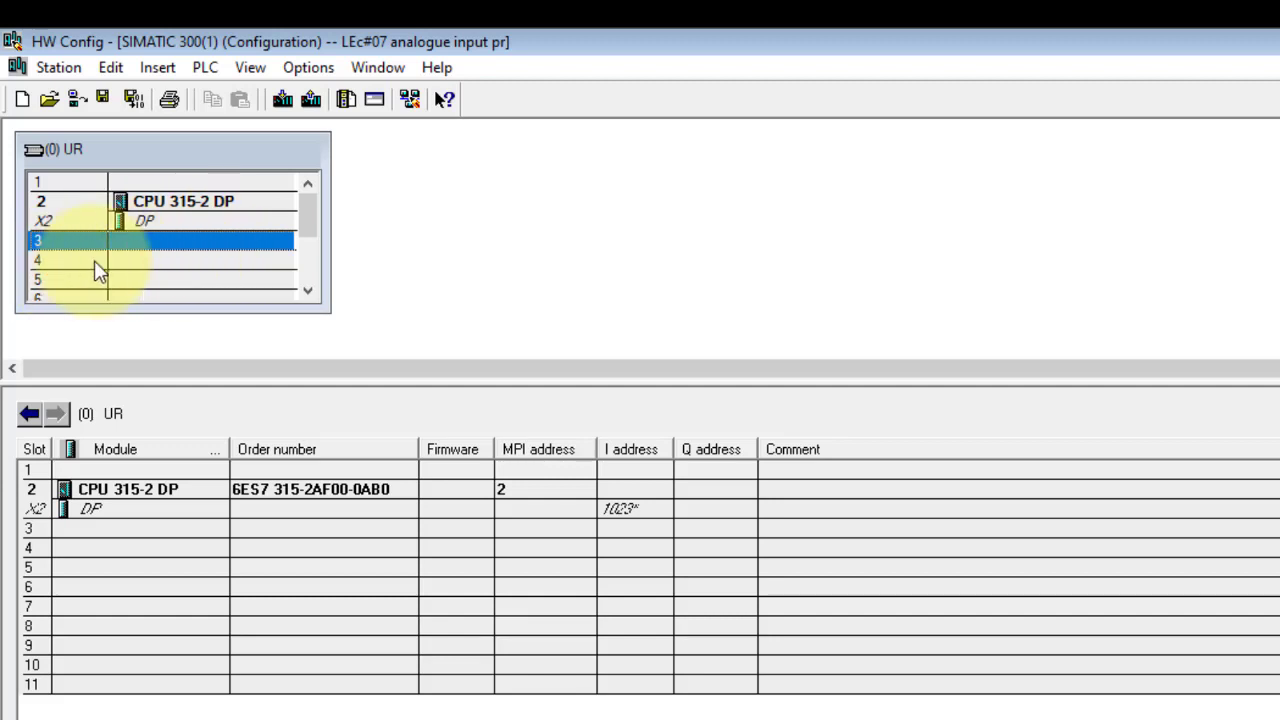
Insert the SM 331 AI8x12Bit analog input module, 6ES7 331-7KF02-0AB0, into slot 4 of the rail.
left_click(149, 262)
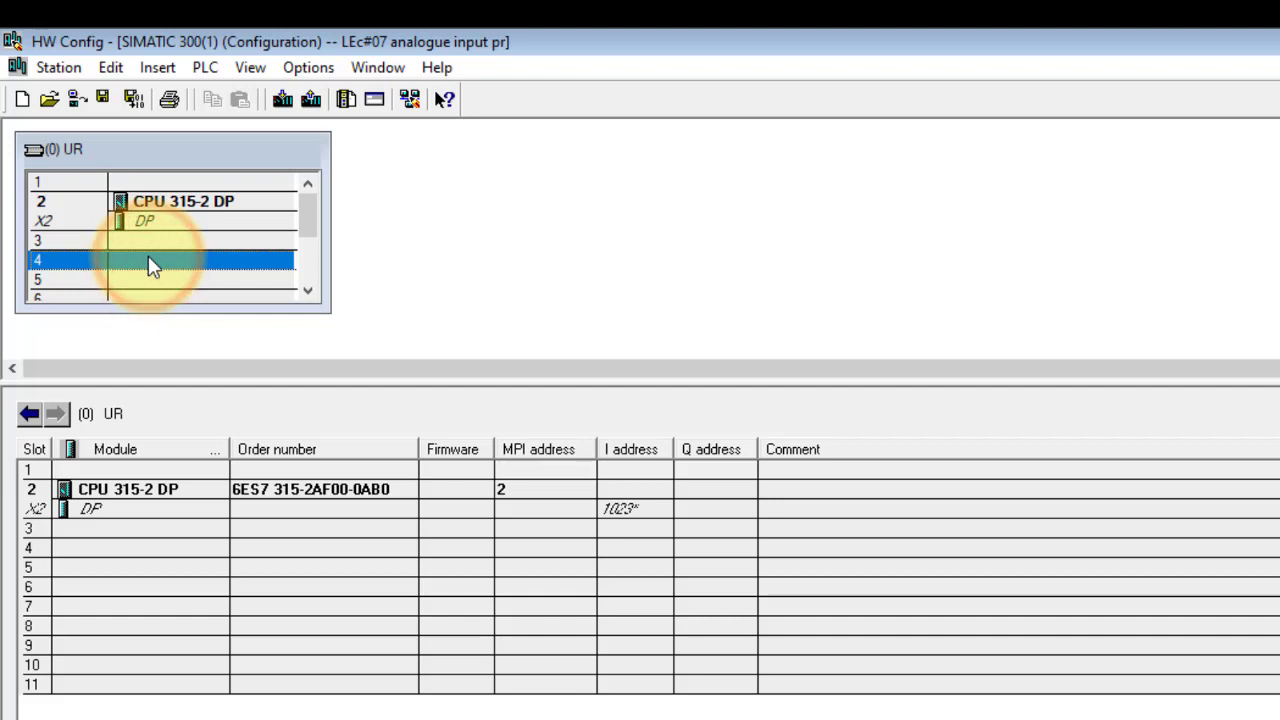
right_click(143, 251)
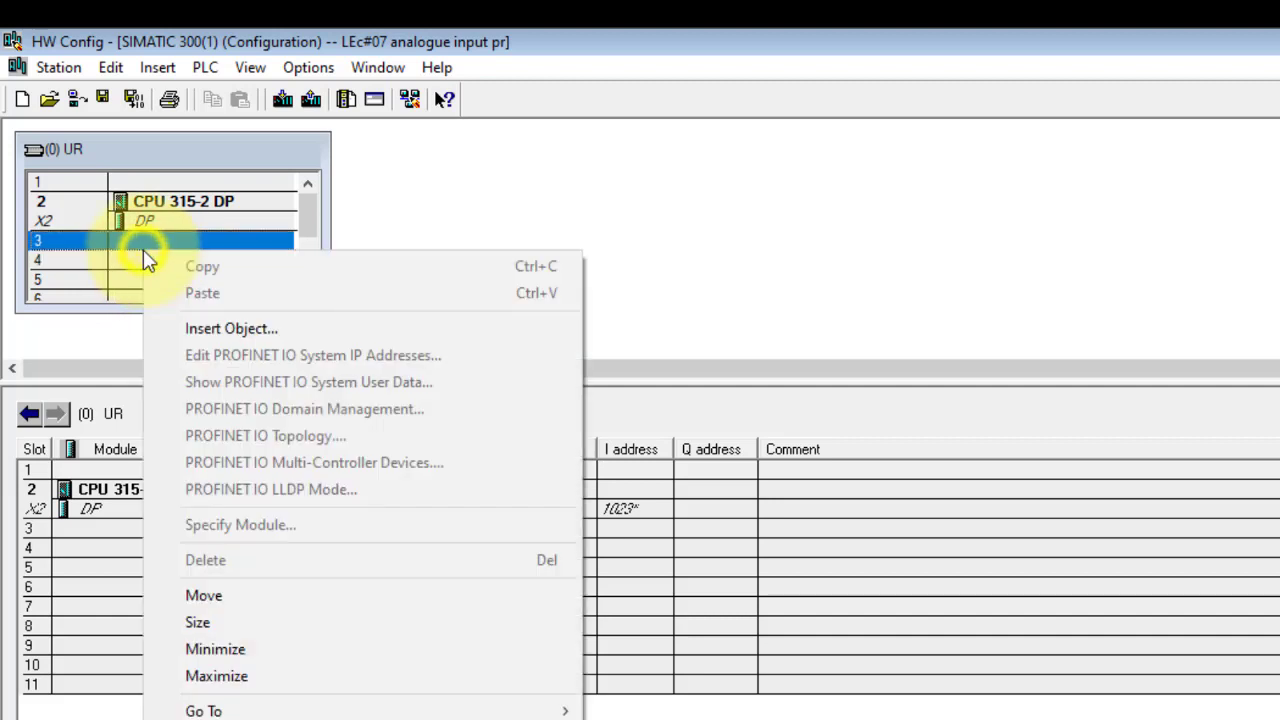
left_click(117, 263)
right_click(118, 266)
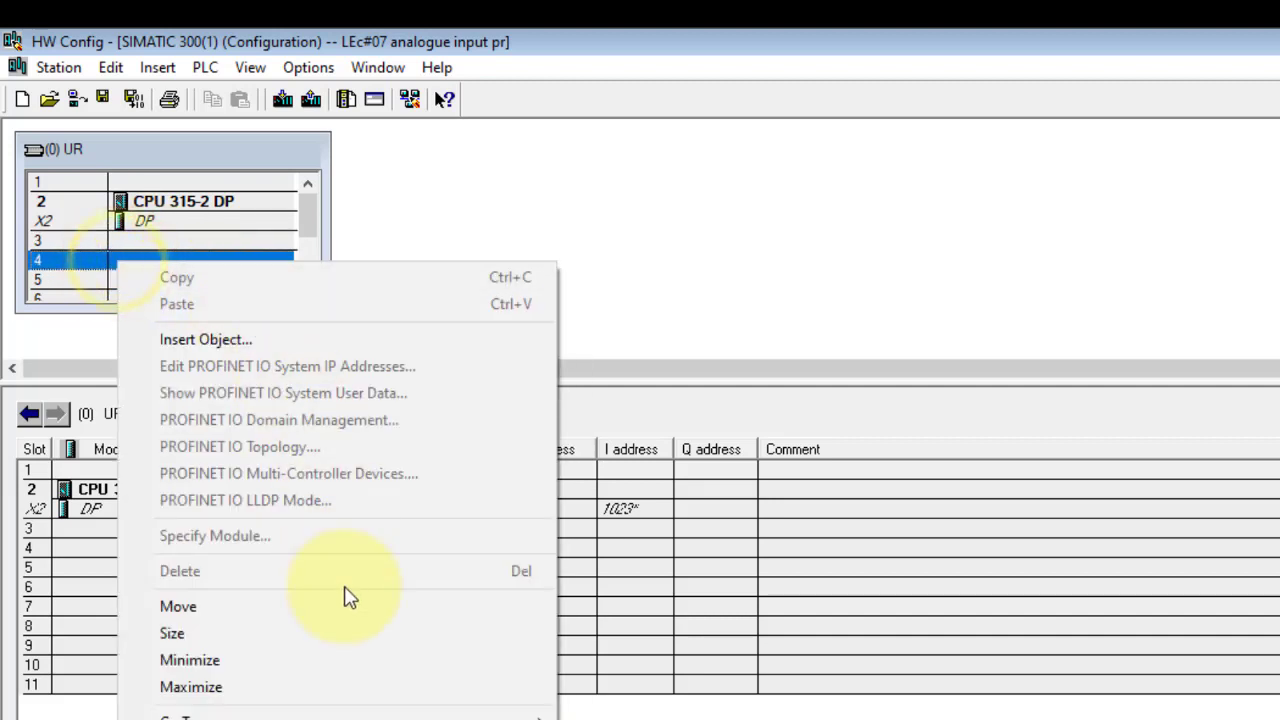
left_click(262, 341)
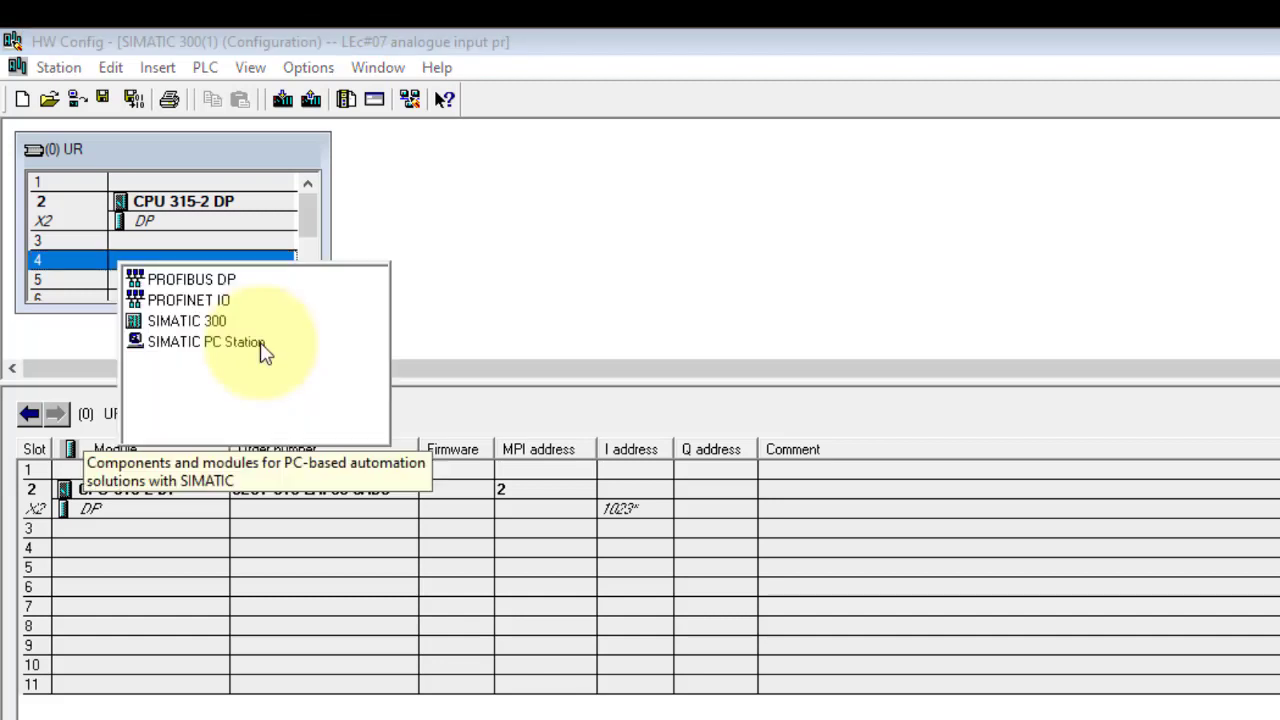
left_click(174, 324)
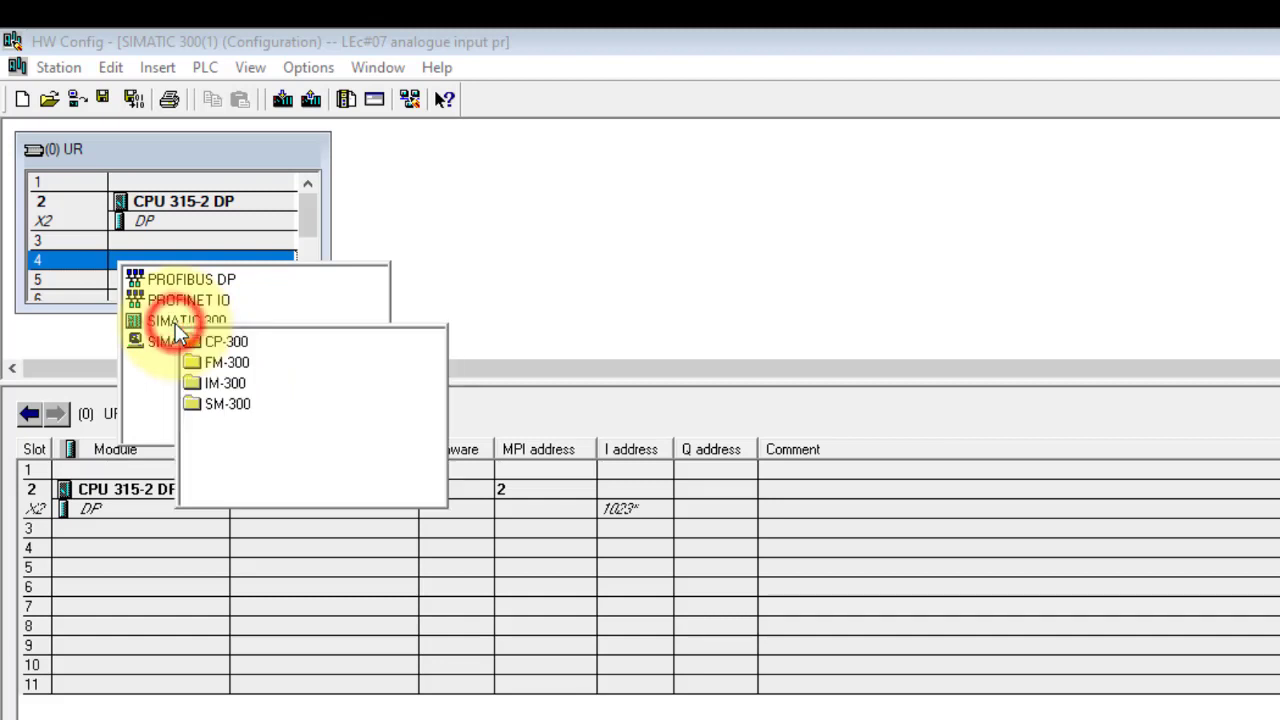
left_click(220, 405)
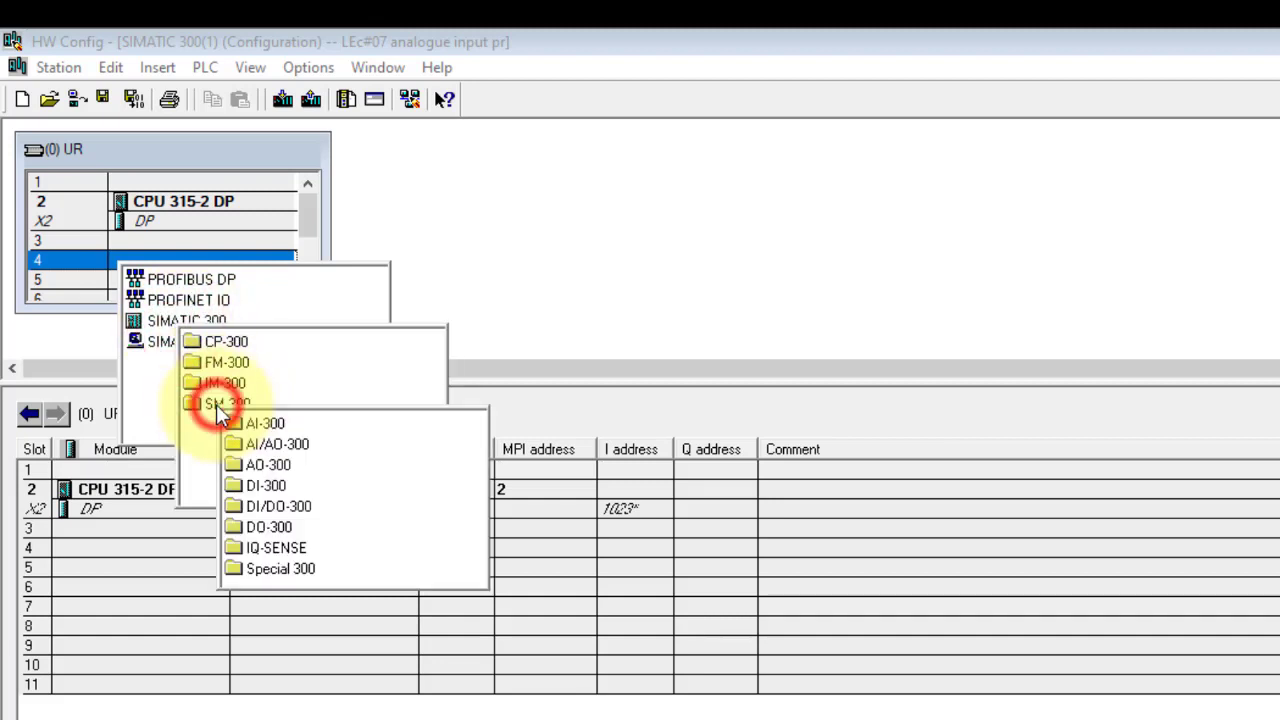
left_click(275, 425)
scroll(400, 540, "down", 3)
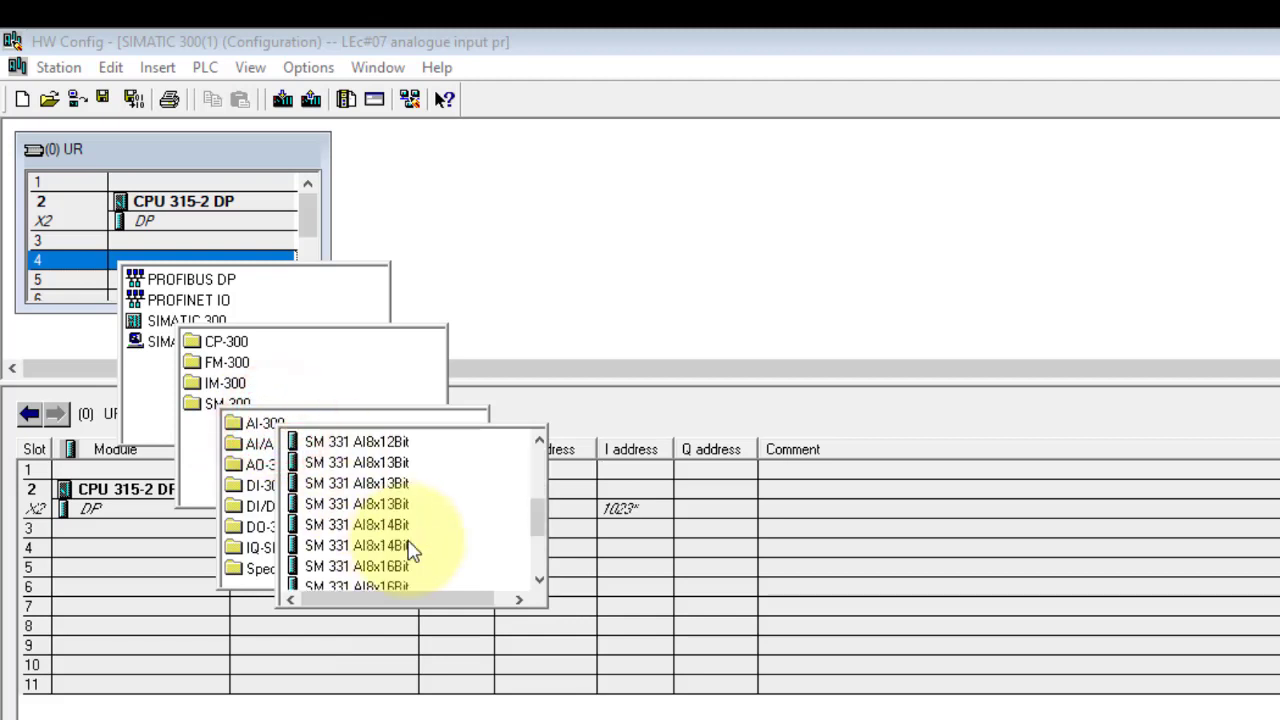
scroll(410, 545, "up", 3)
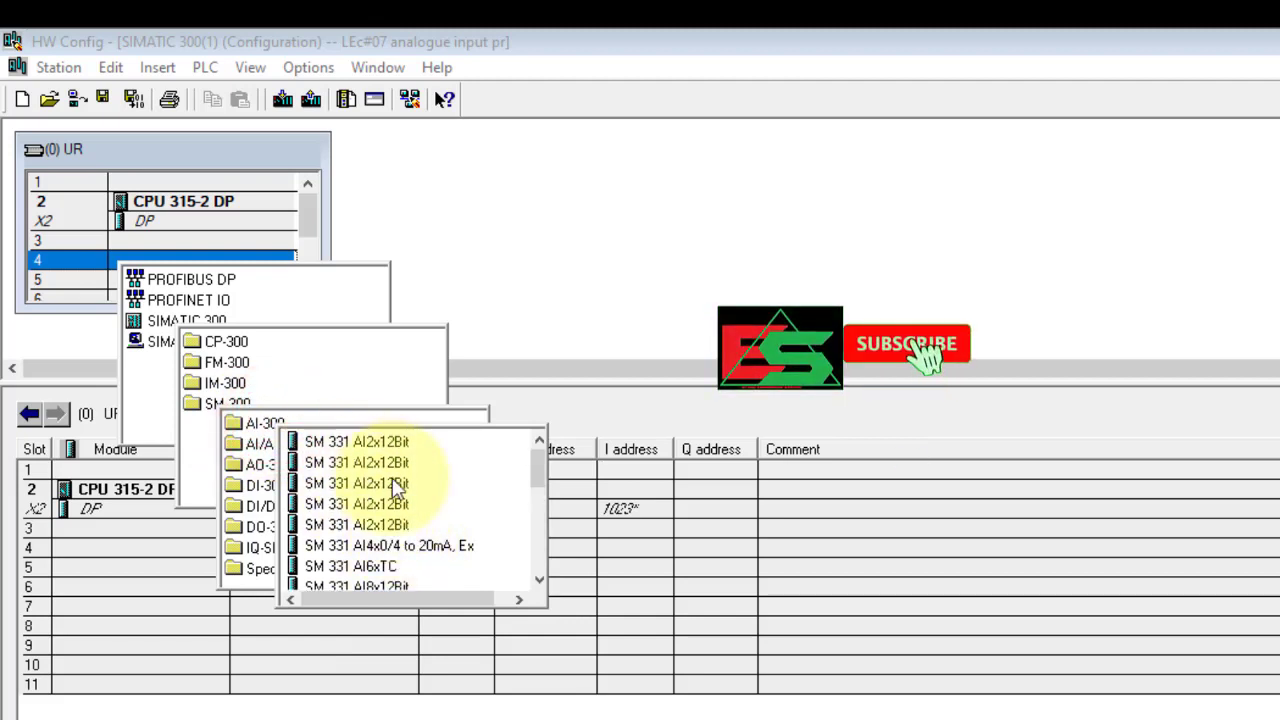
scroll(398, 500, "down", 2)
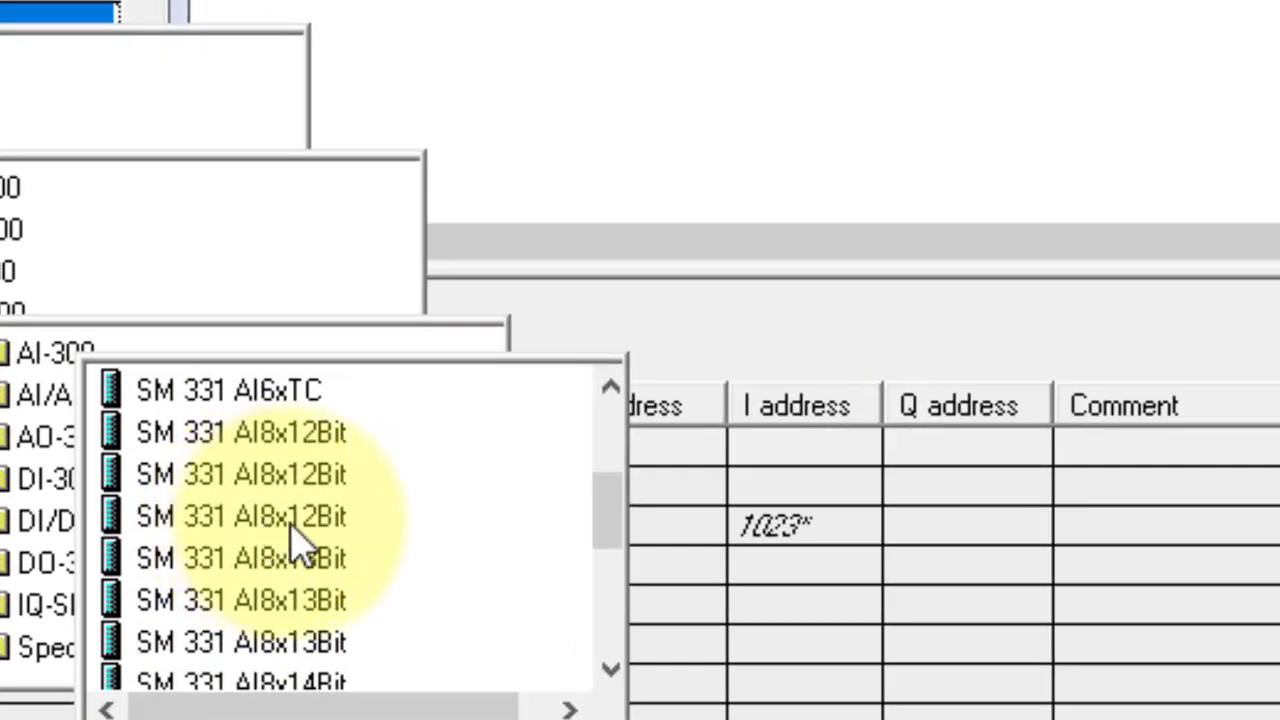
left_click(310, 528)
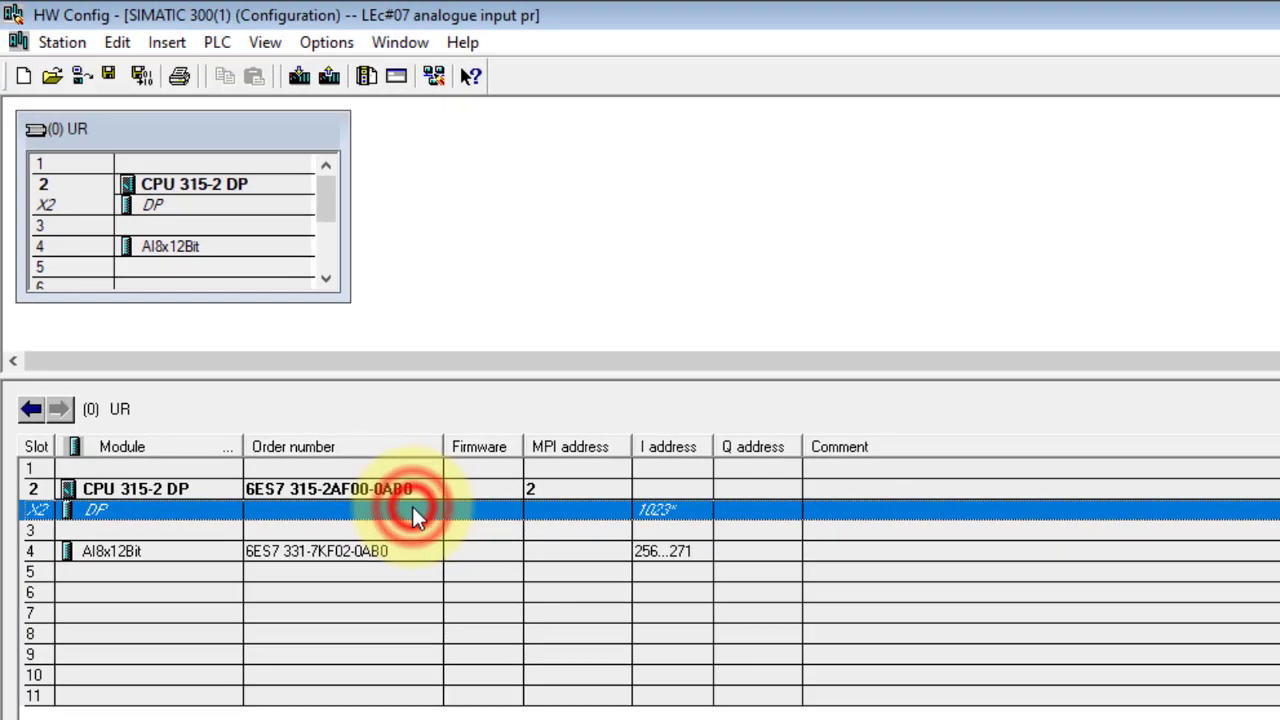
Insert the SM 332 AO8x12Bit analog output module into slot 5 of the rail.
left_click(437, 570)
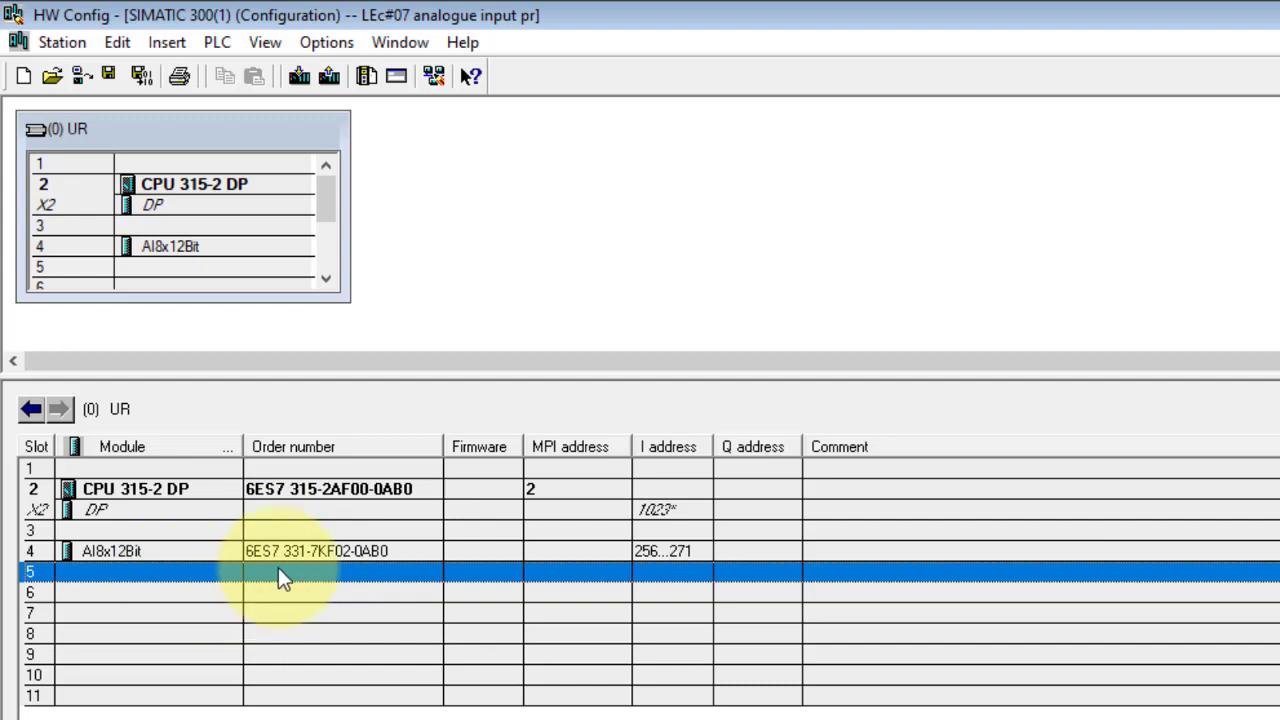
left_click(175, 267)
right_click(175, 267)
left_click(239, 345)
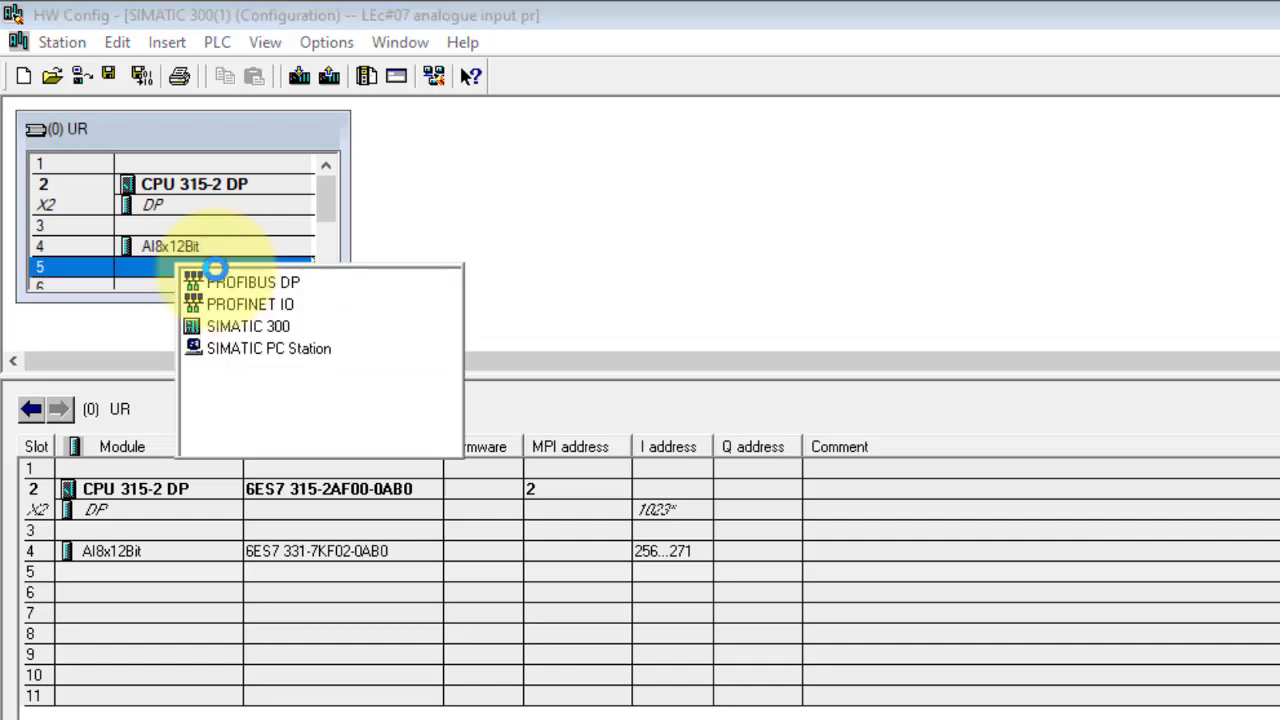
left_click(248, 320)
left_click(293, 382)
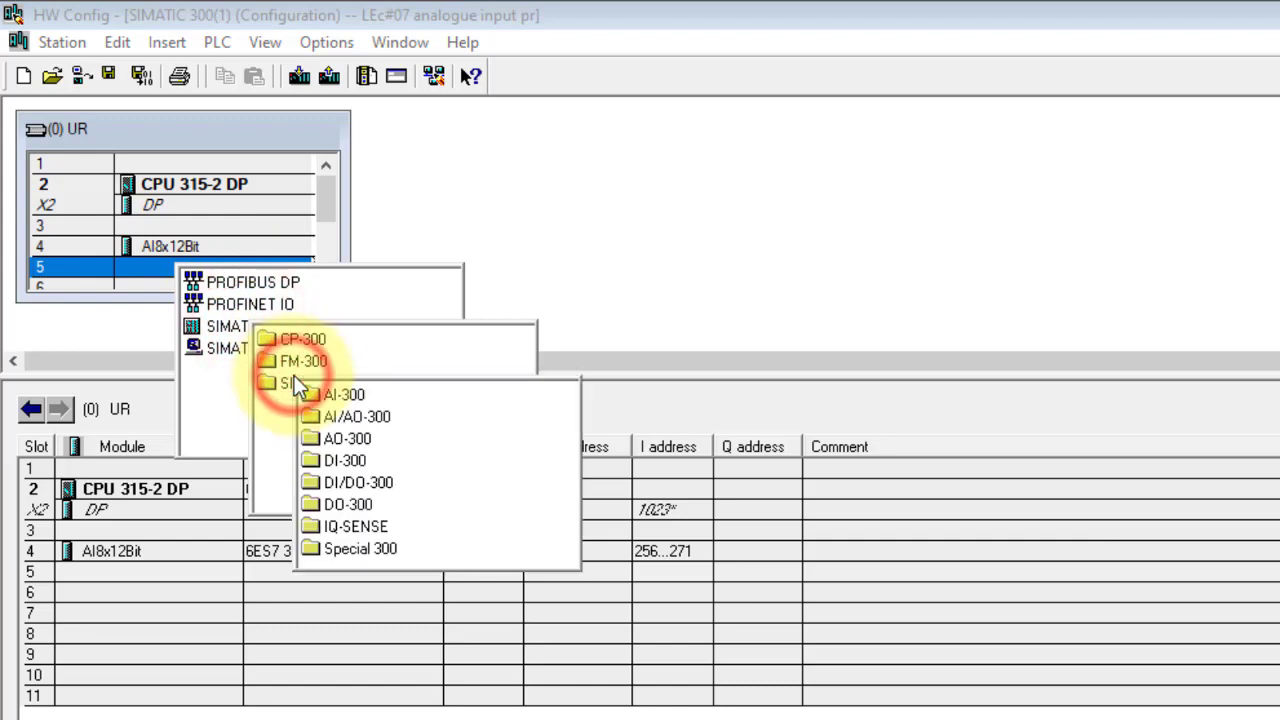
left_click(344, 445)
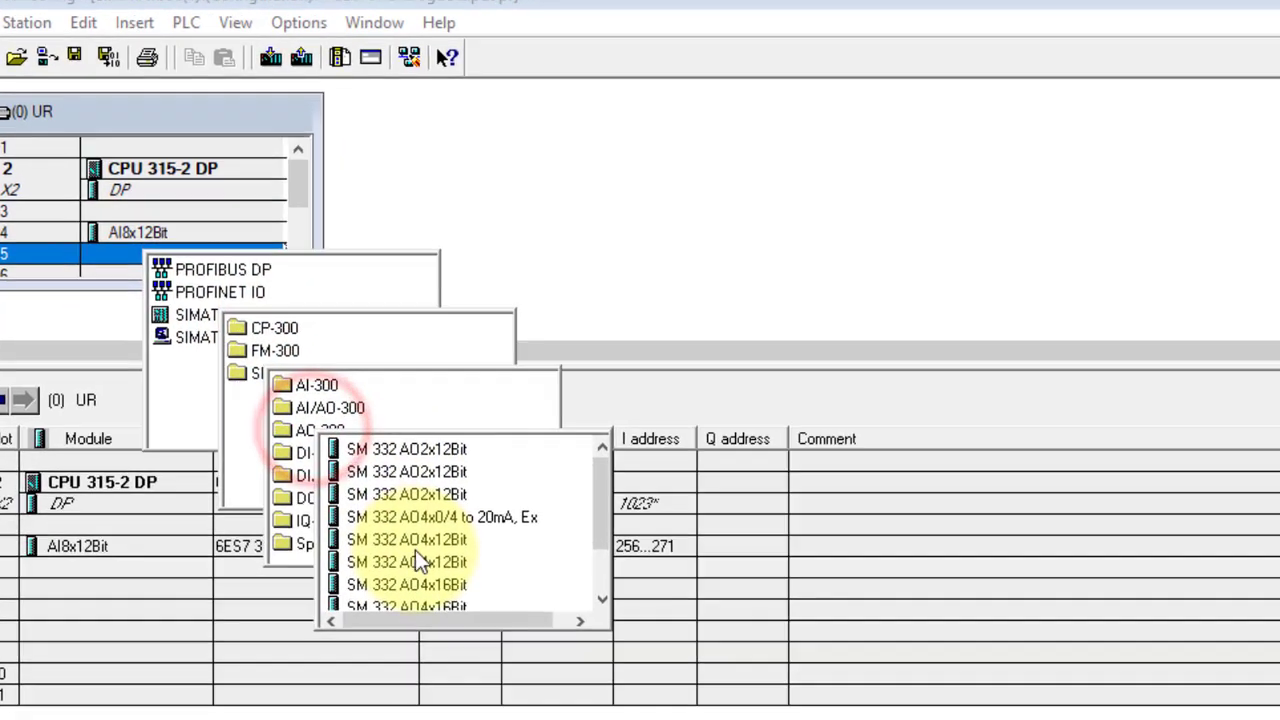
scroll(420, 550, "down", 1)
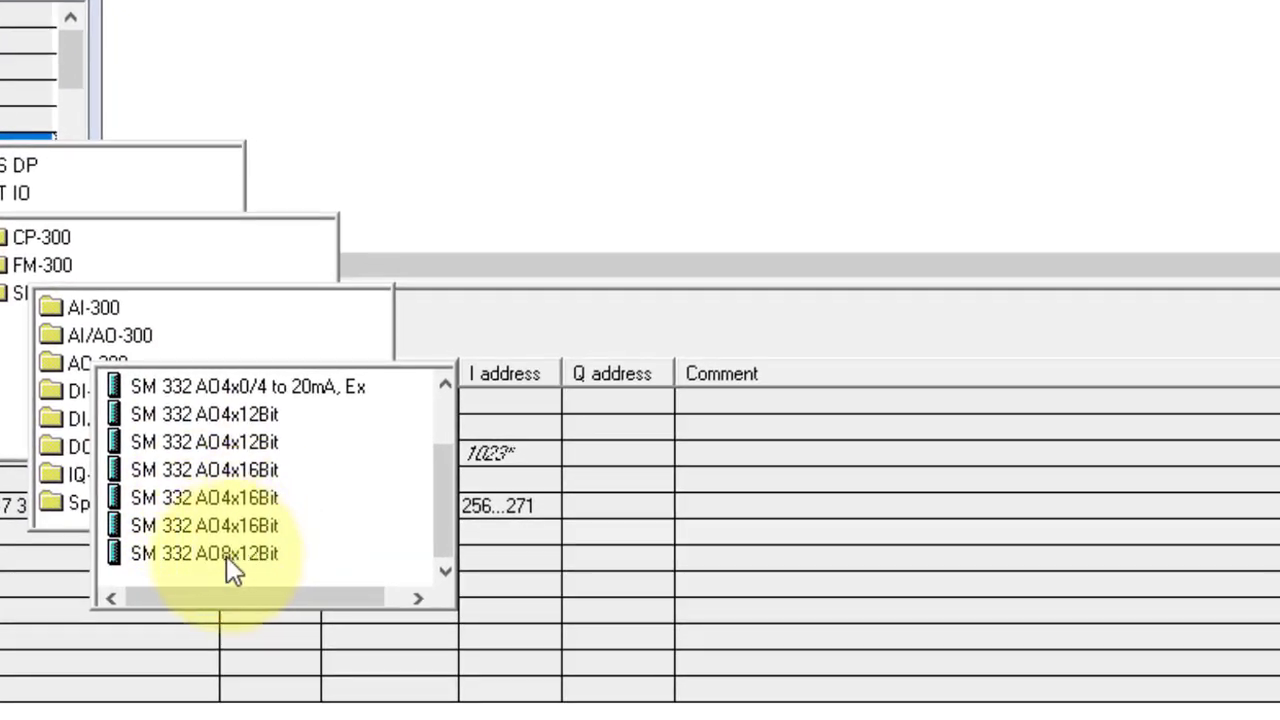
double_click(231, 555)
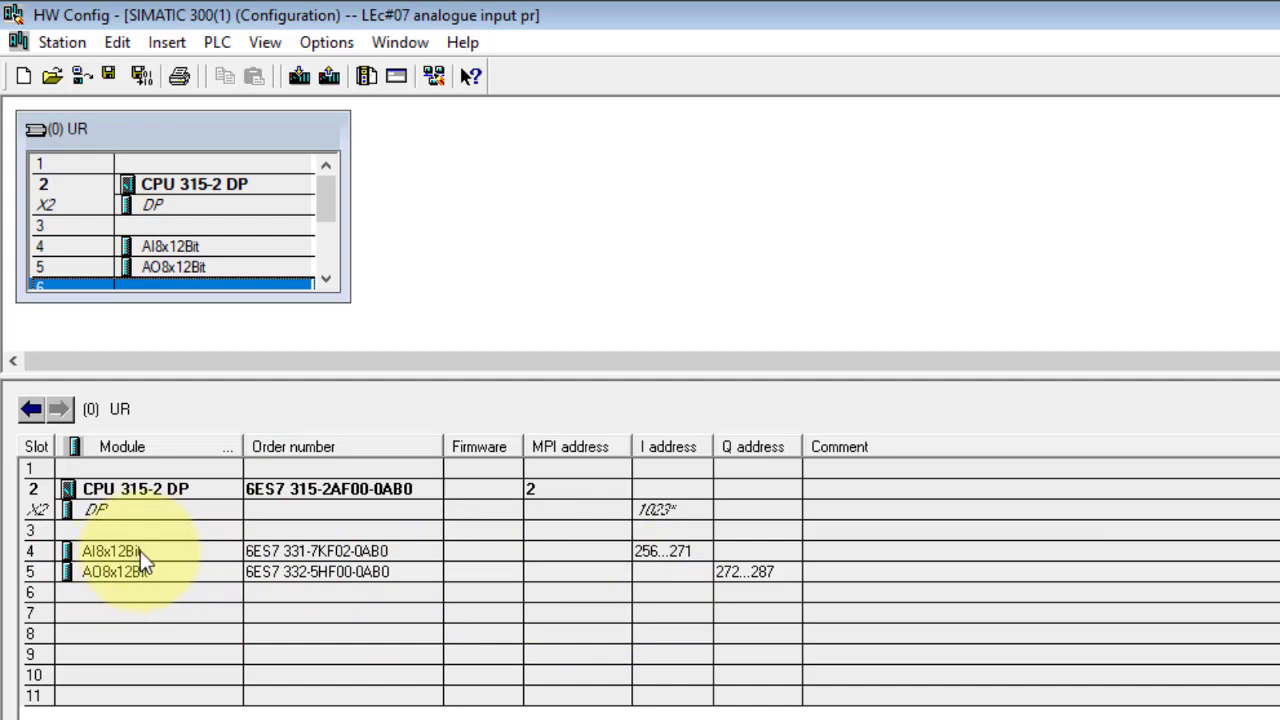
Open the properties of the AI8x12Bit module in slot 4 and check its input address range.
left_click(367, 549)
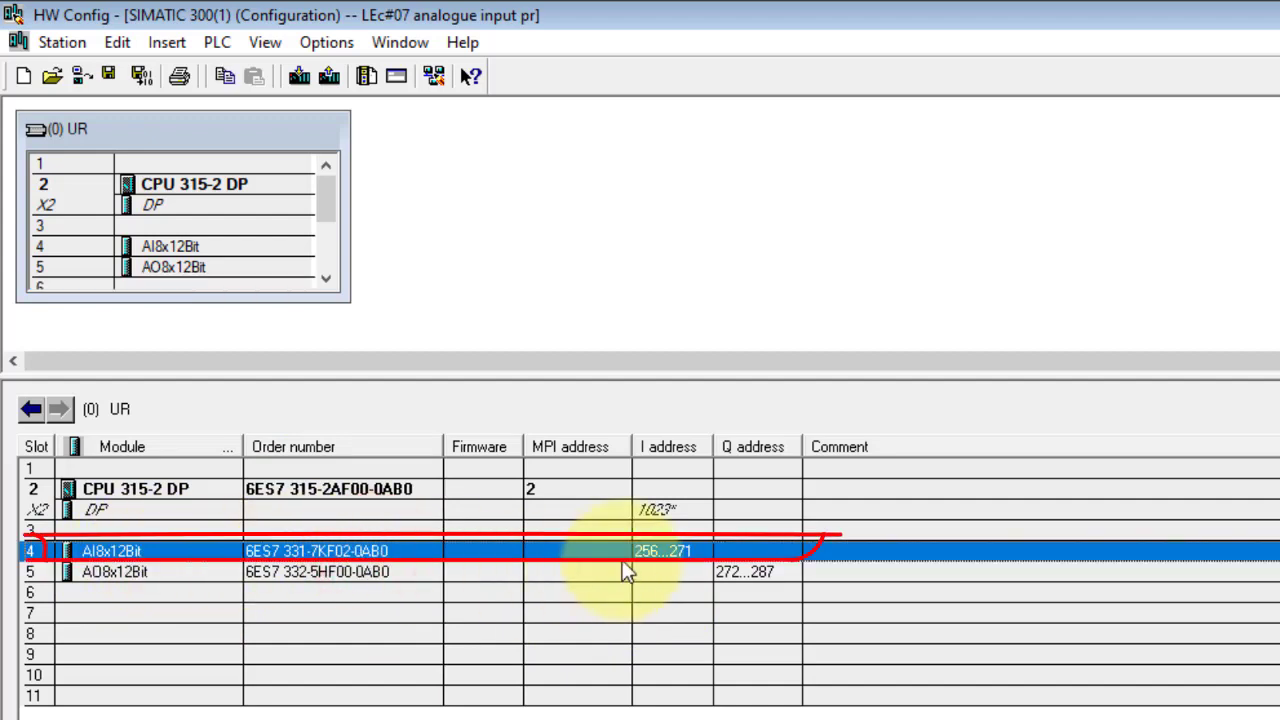
double_click(660, 558)
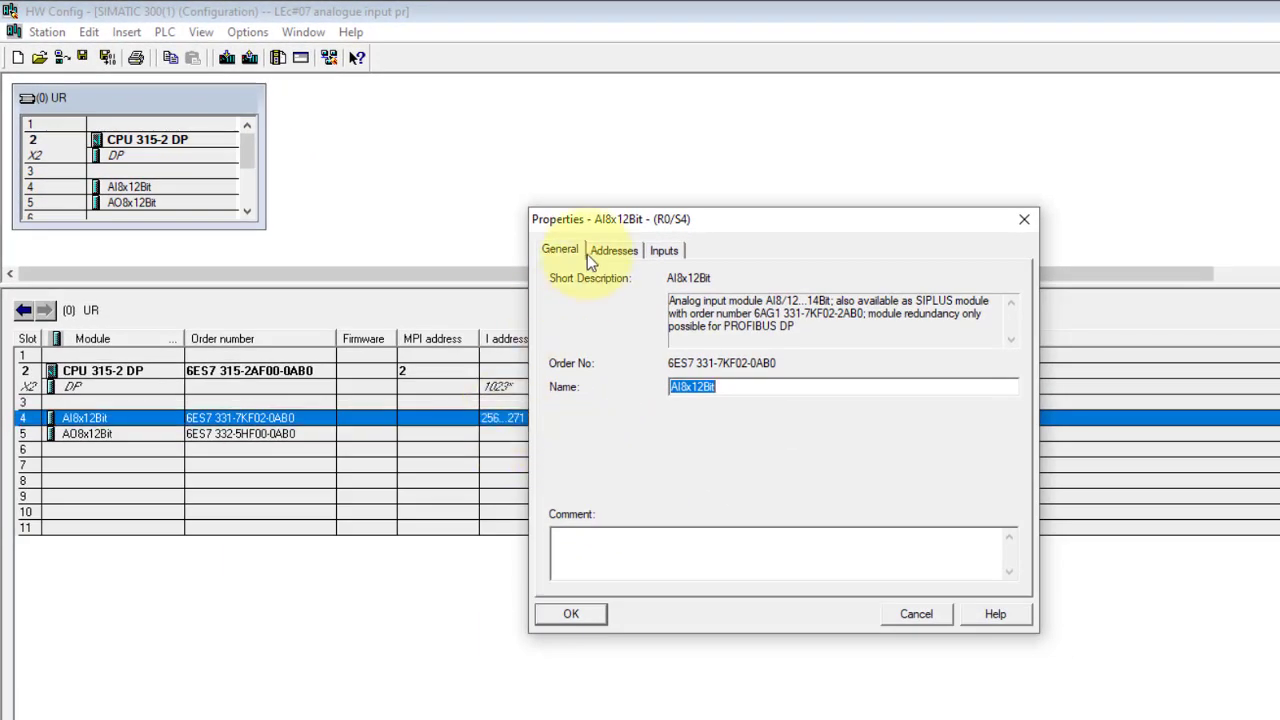
left_click(613, 250)
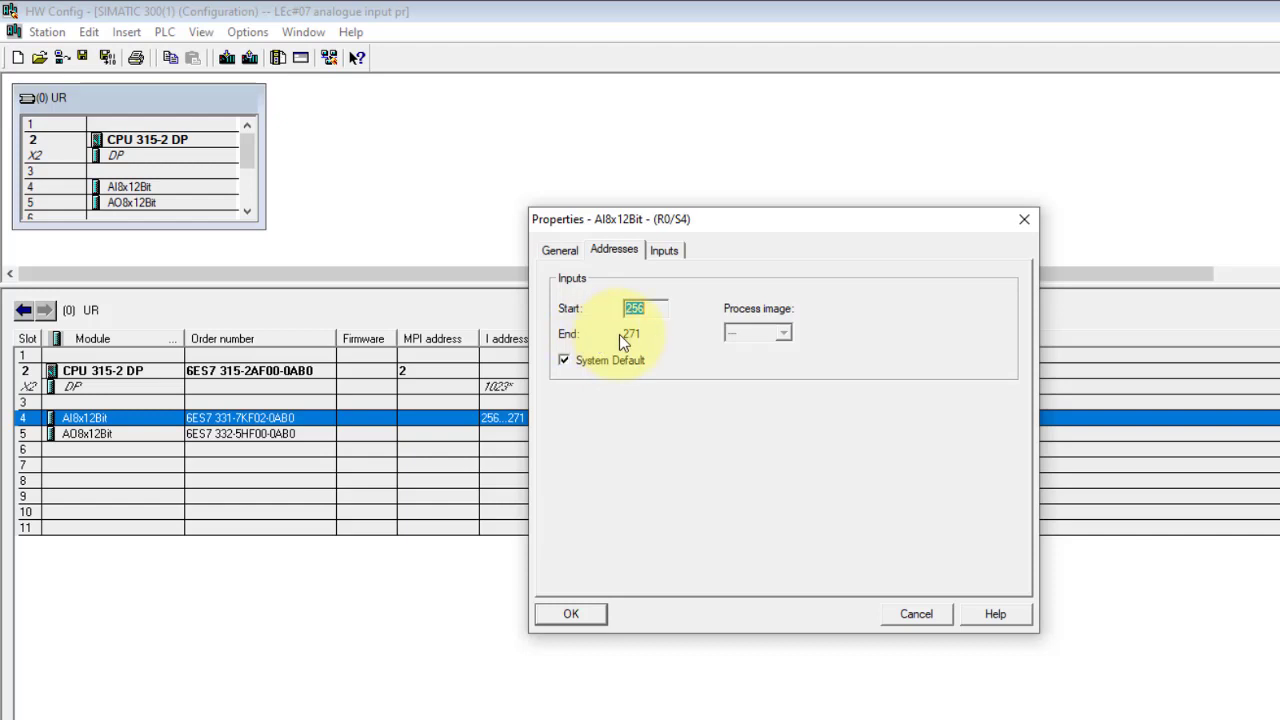
Set the measuring type of inputs 0-1 on the AI8x12Bit module to 2DMU, current (2-wire transducer).
left_click(666, 250)
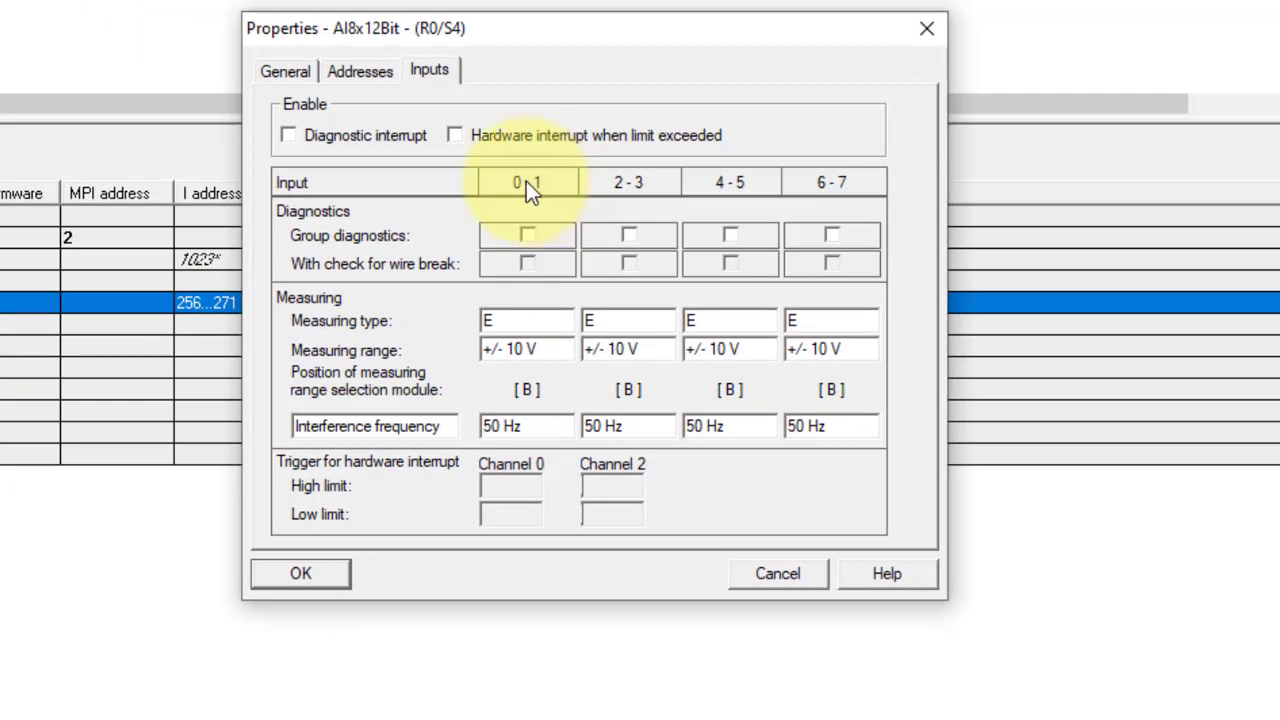
left_click(558, 318)
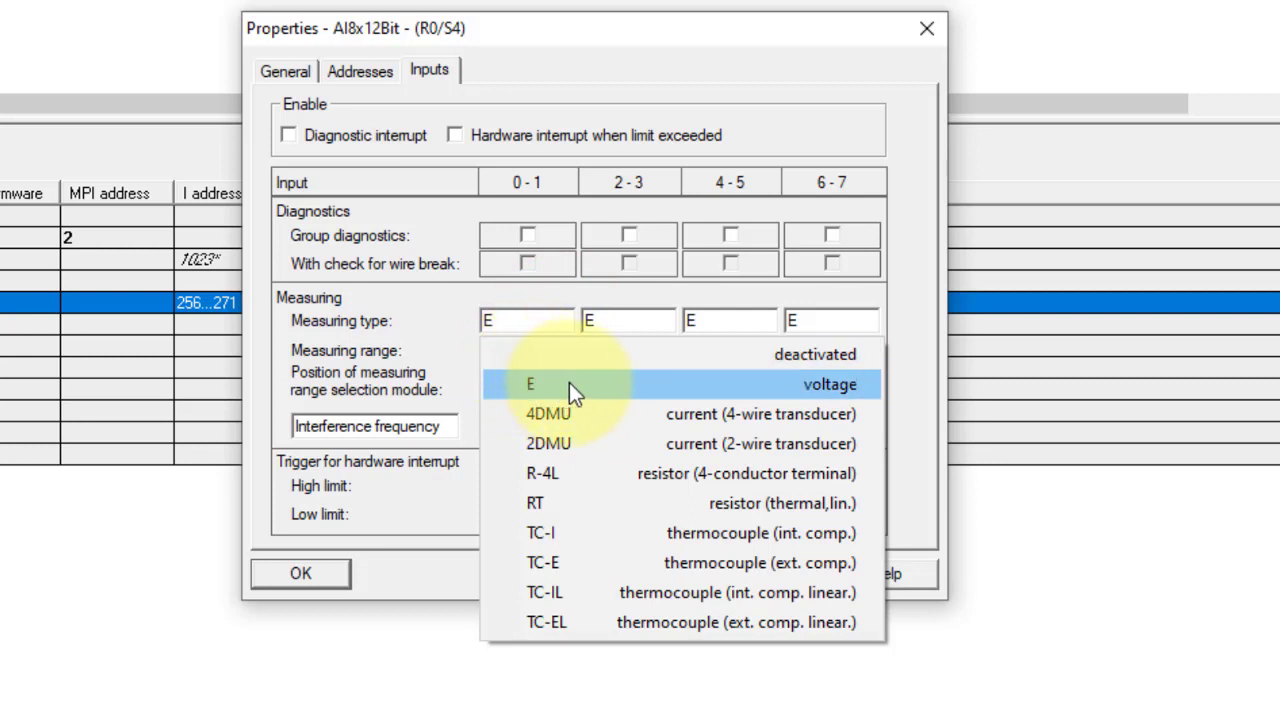
left_click(826, 379)
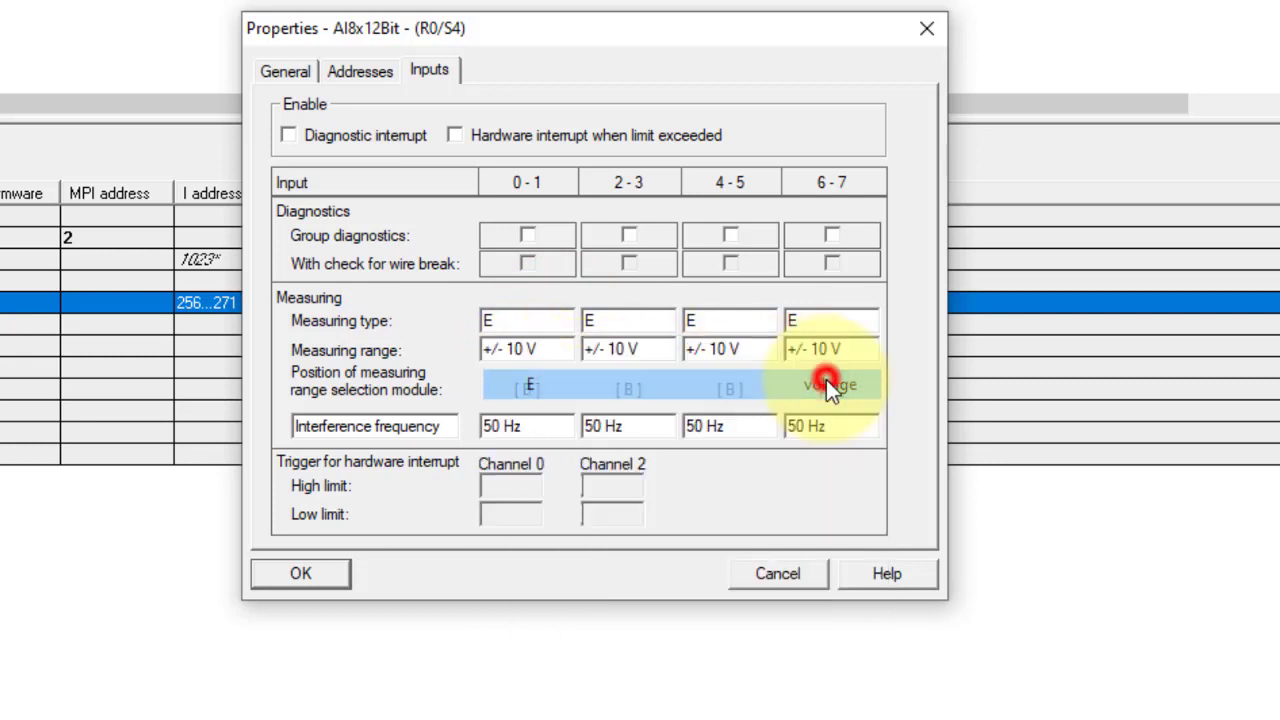
left_click(548, 321)
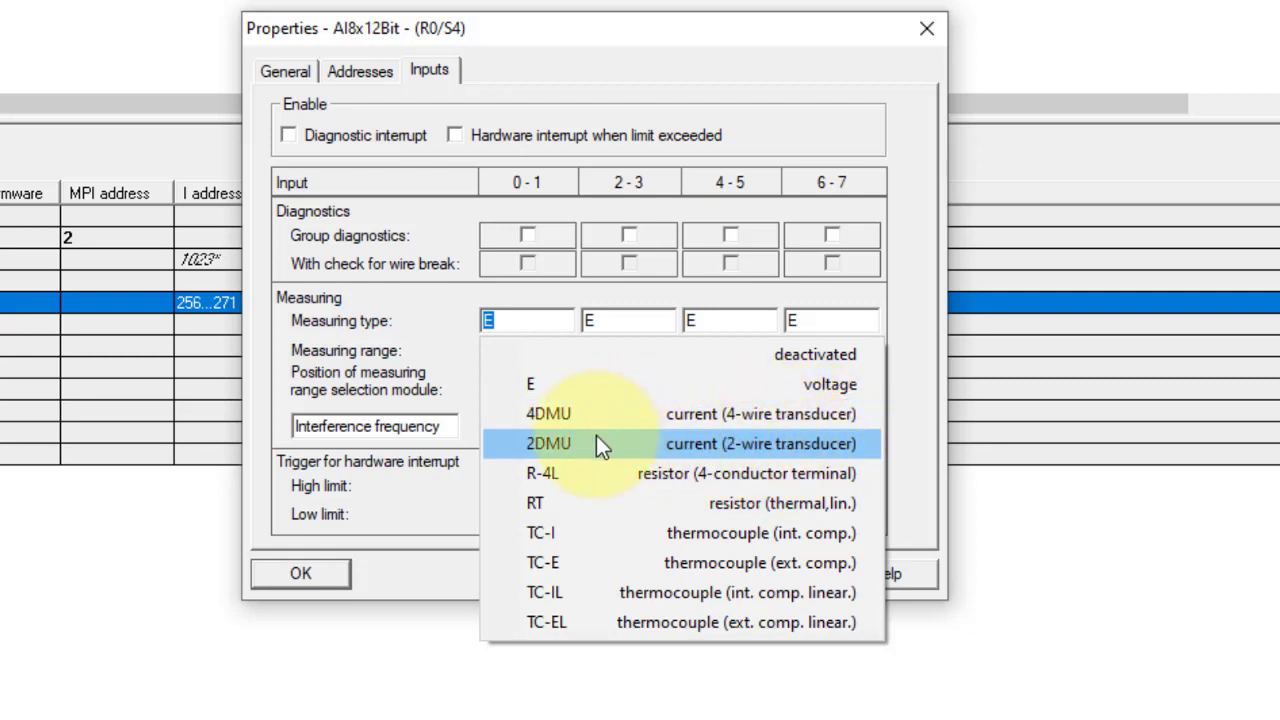
left_click(733, 447)
left_click(548, 350)
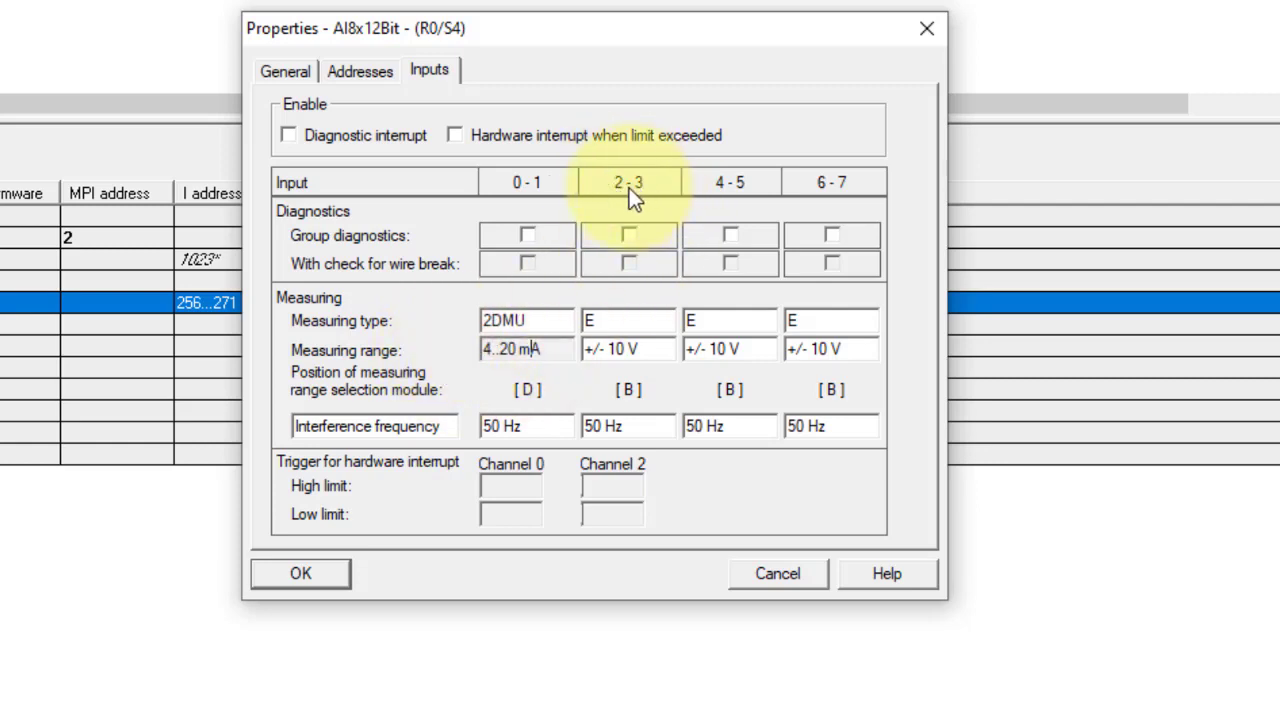
Set inputs 2-3 to measuring type E, voltage, with a measuring range of +/- 10 V.
left_click(634, 320)
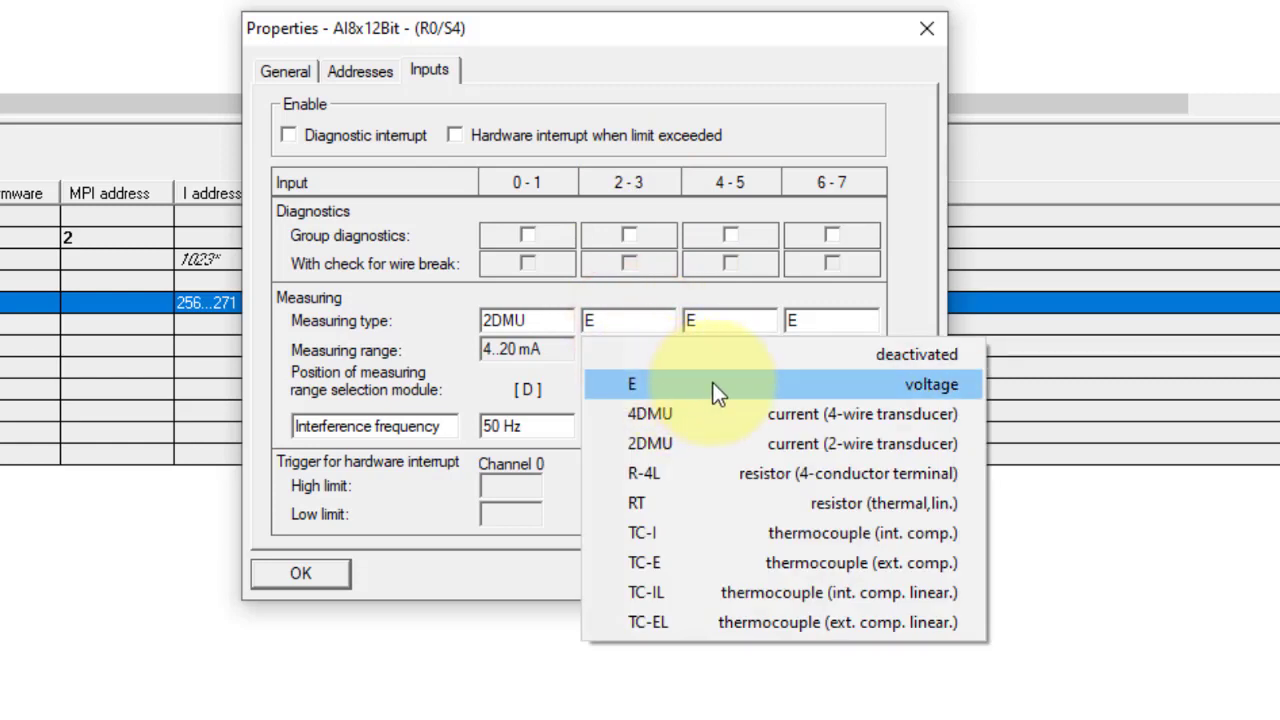
left_click(713, 385)
left_click(665, 349)
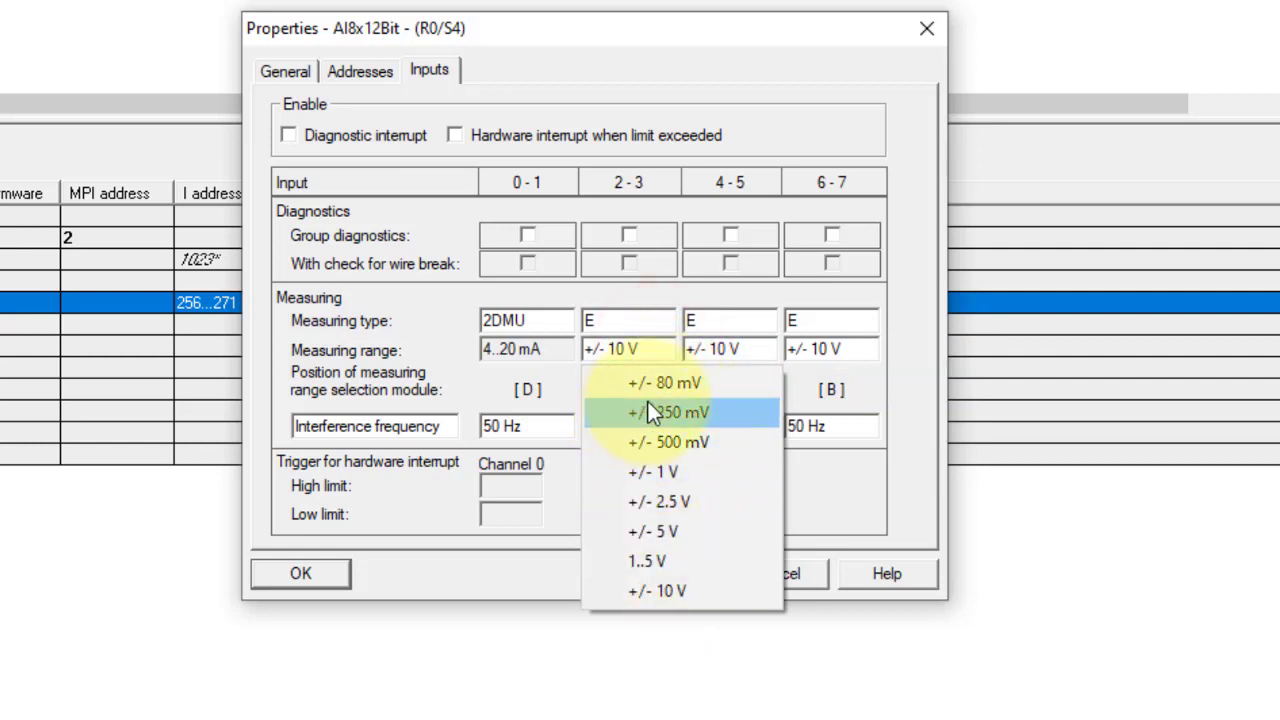
left_click(683, 591)
Deactivate the unused input pairs 4-5 and 6-7 of the analog input module.
left_click(736, 324)
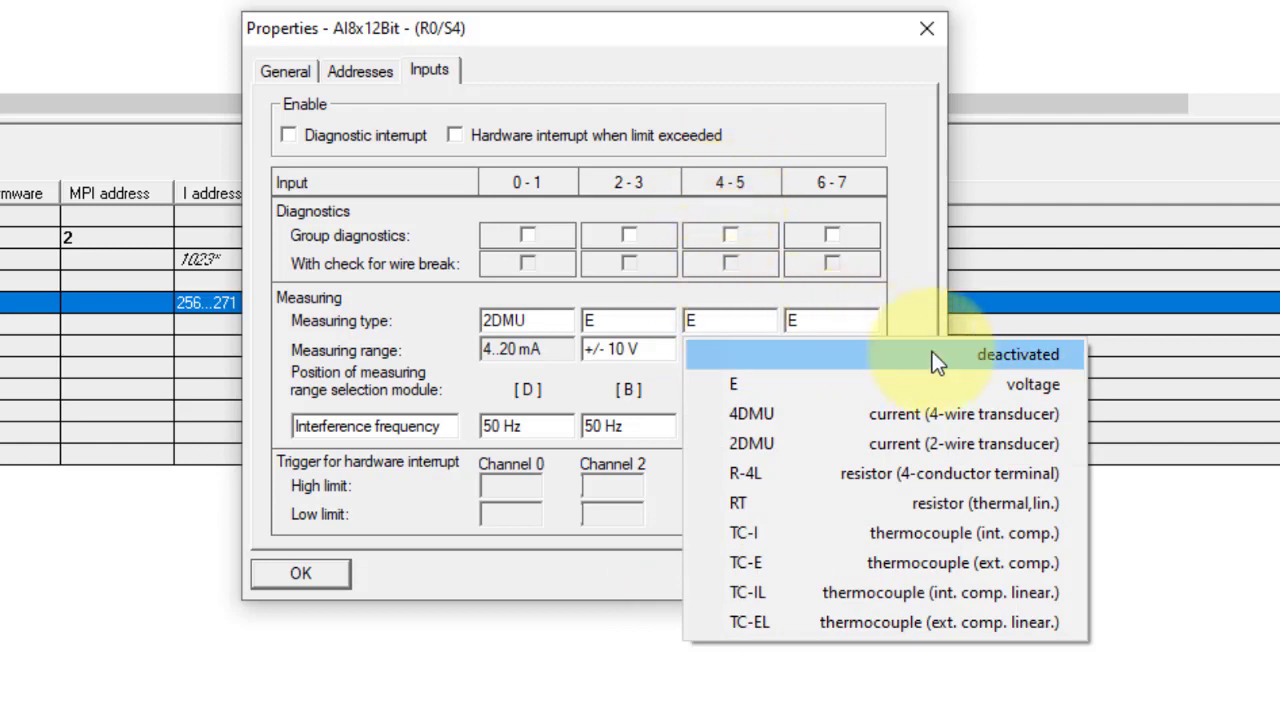
left_click(1026, 359)
left_click(852, 323)
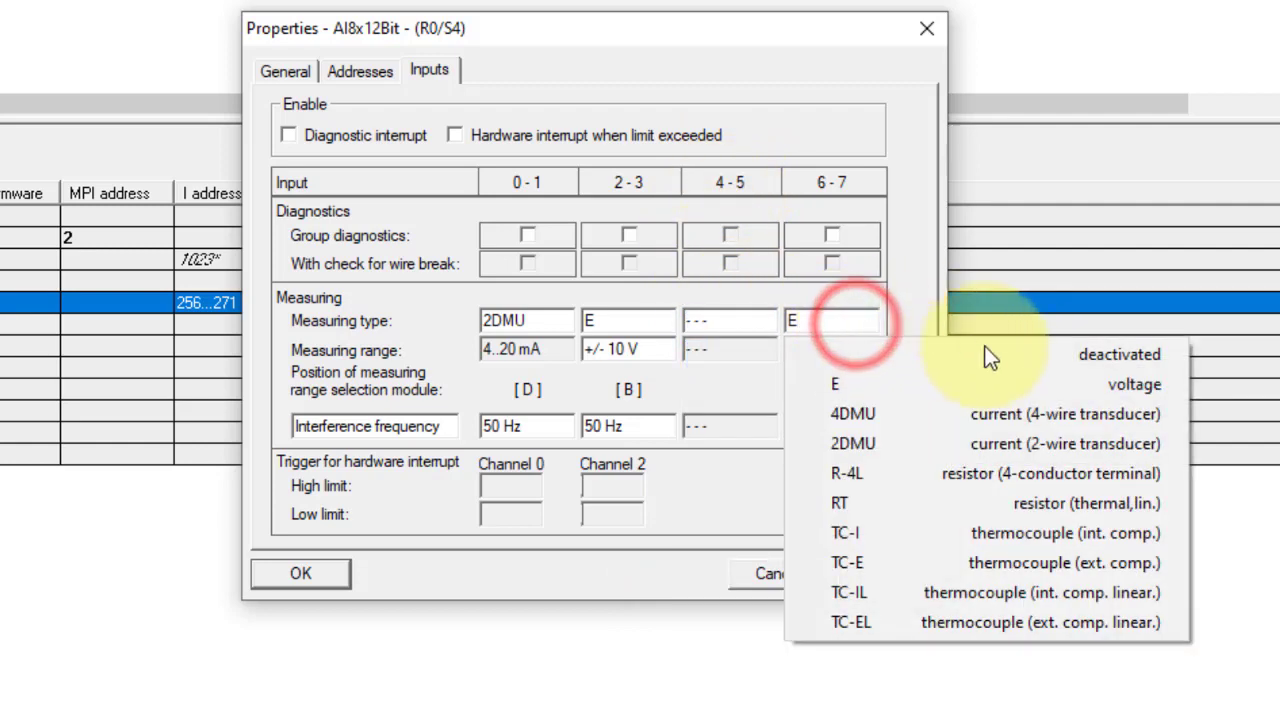
left_click(1052, 358)
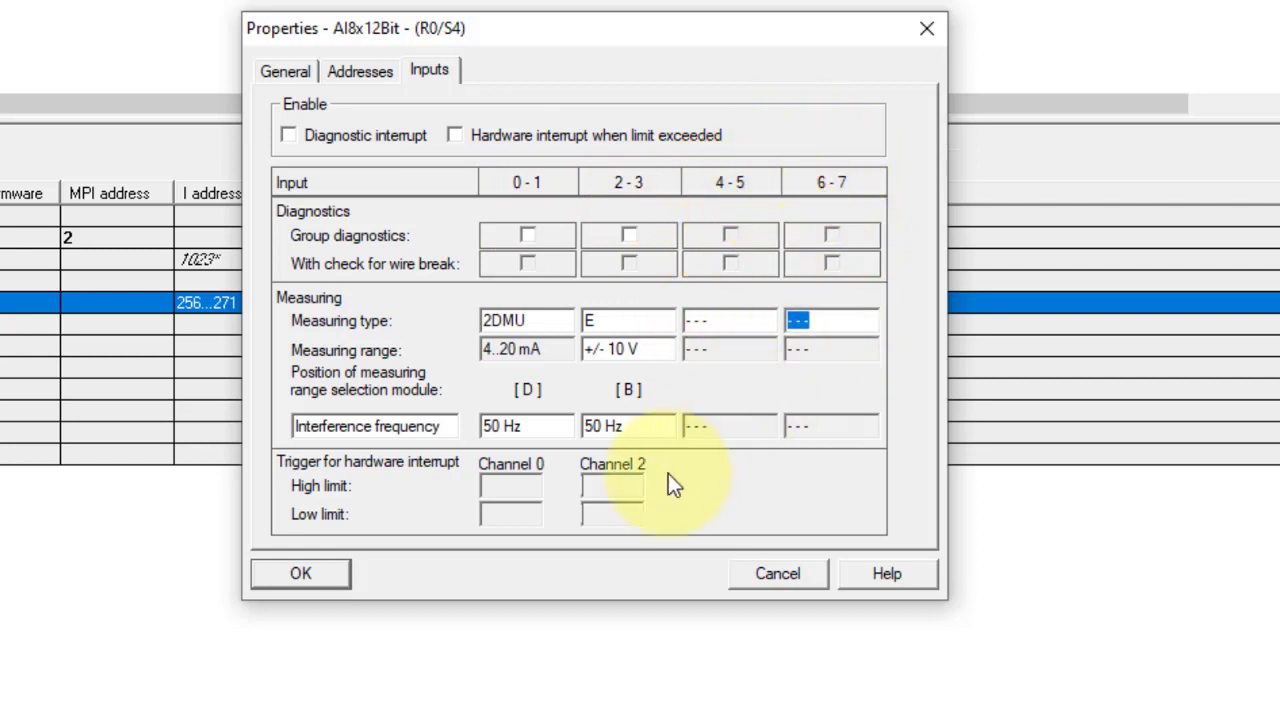
Accept the analog input module's settings and save and compile the station configuration.
left_click(340, 575)
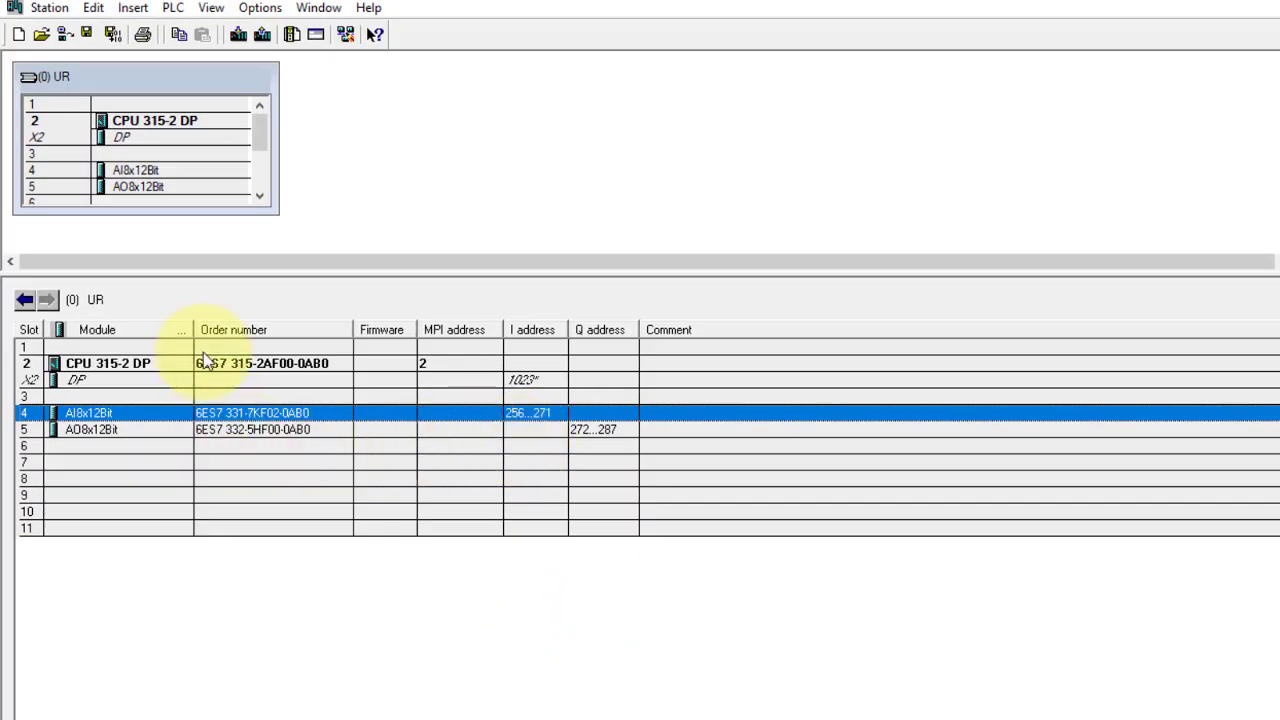
left_click(114, 36)
left_click(114, 36)
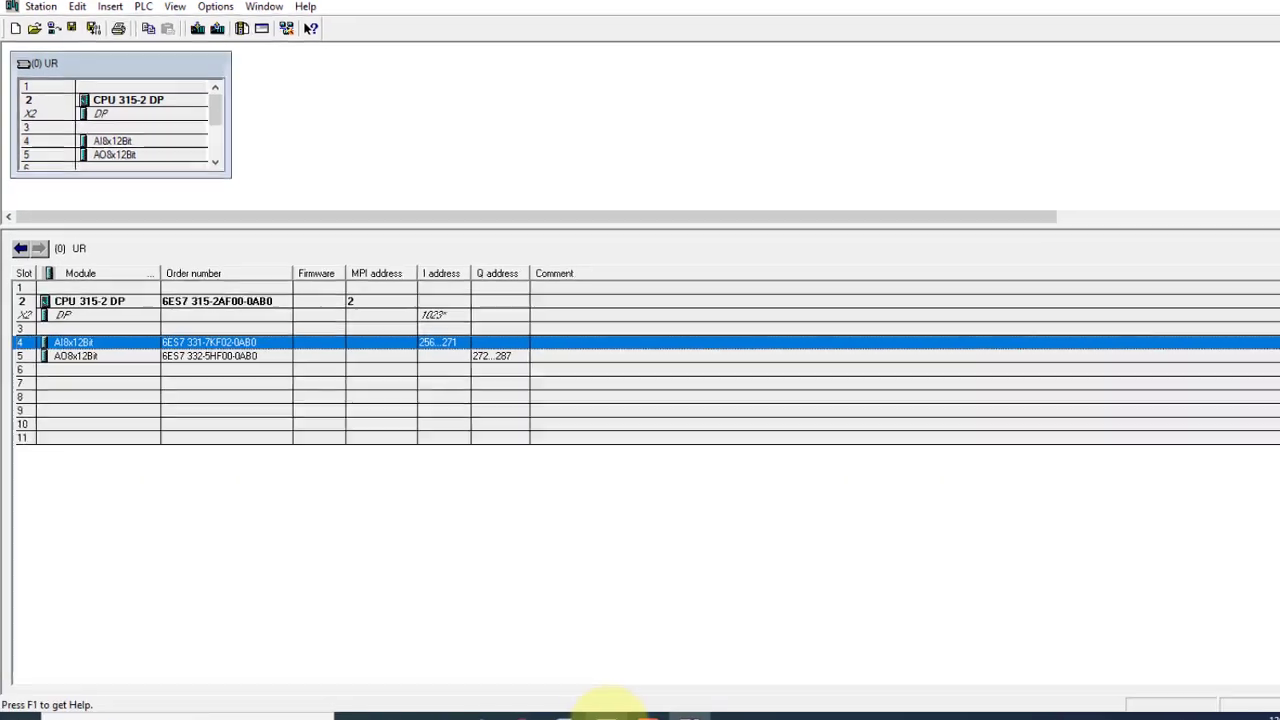
Switch to SIMATIC Manager and open organization block OB1 from the Blocks folder of S7 Program(1) under the CPU 315-2 DP.
left_click(606, 706)
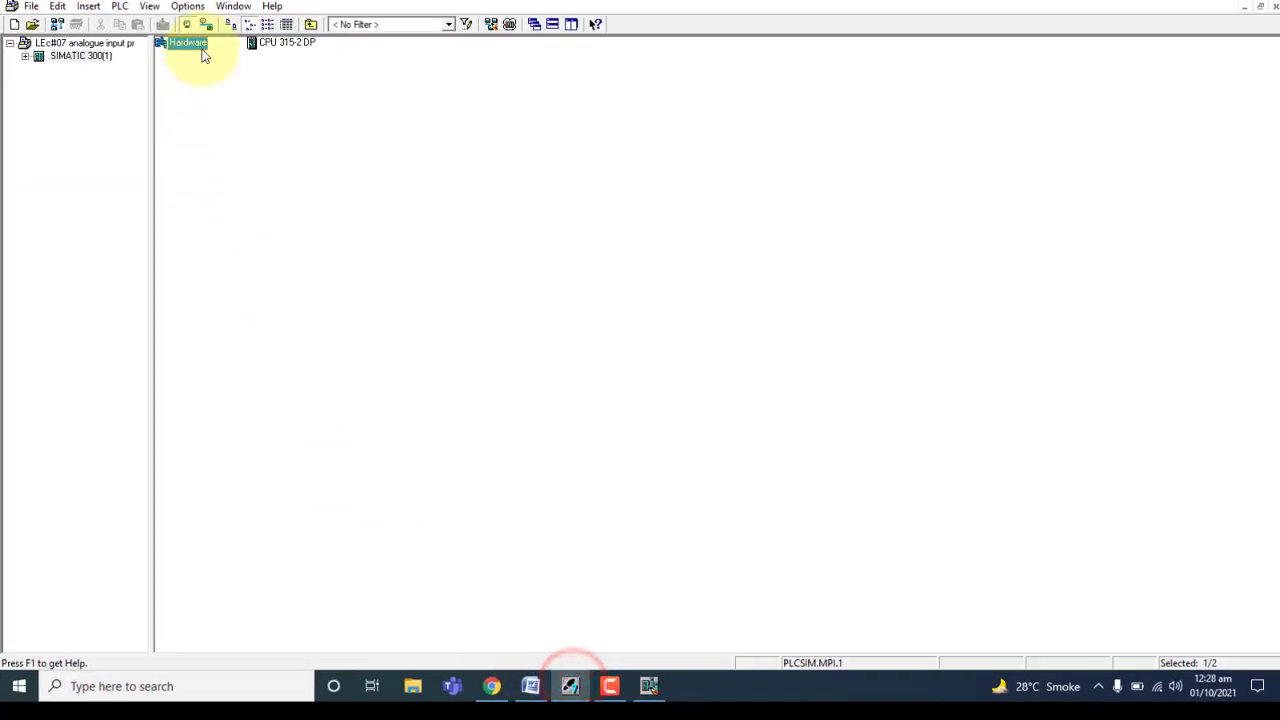
left_click(25, 56)
left_click(40, 68)
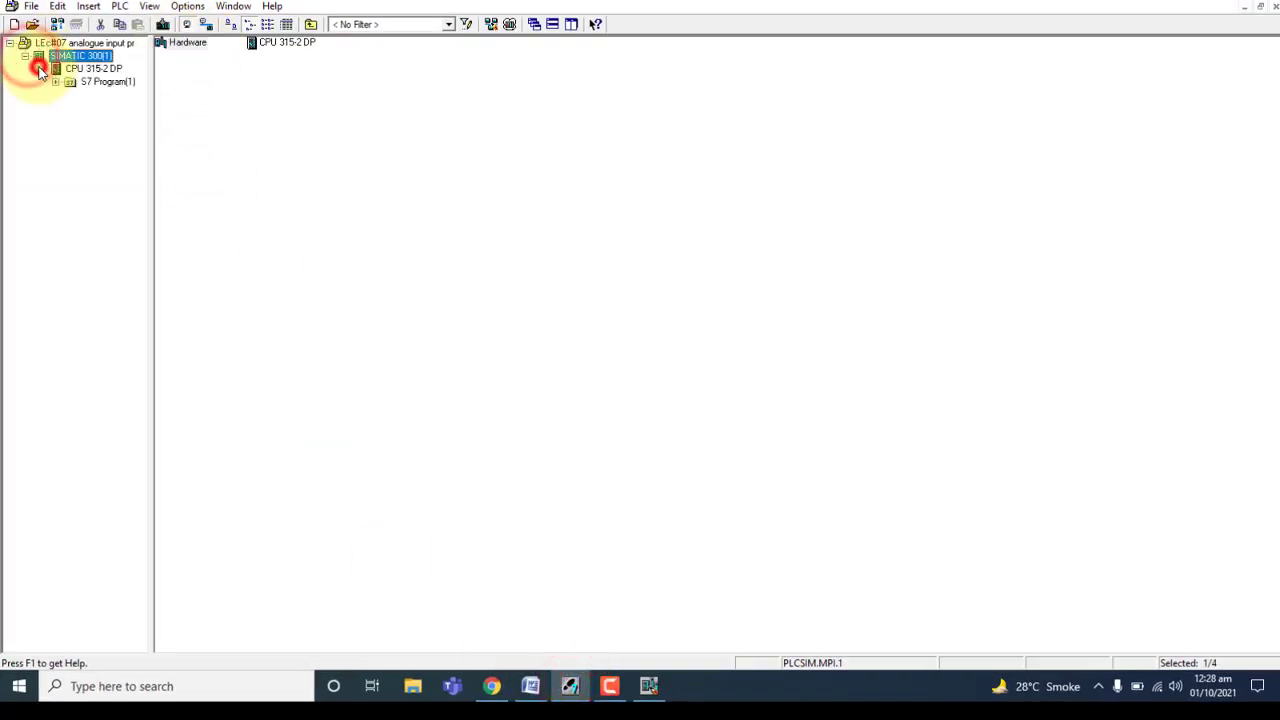
left_click(56, 81)
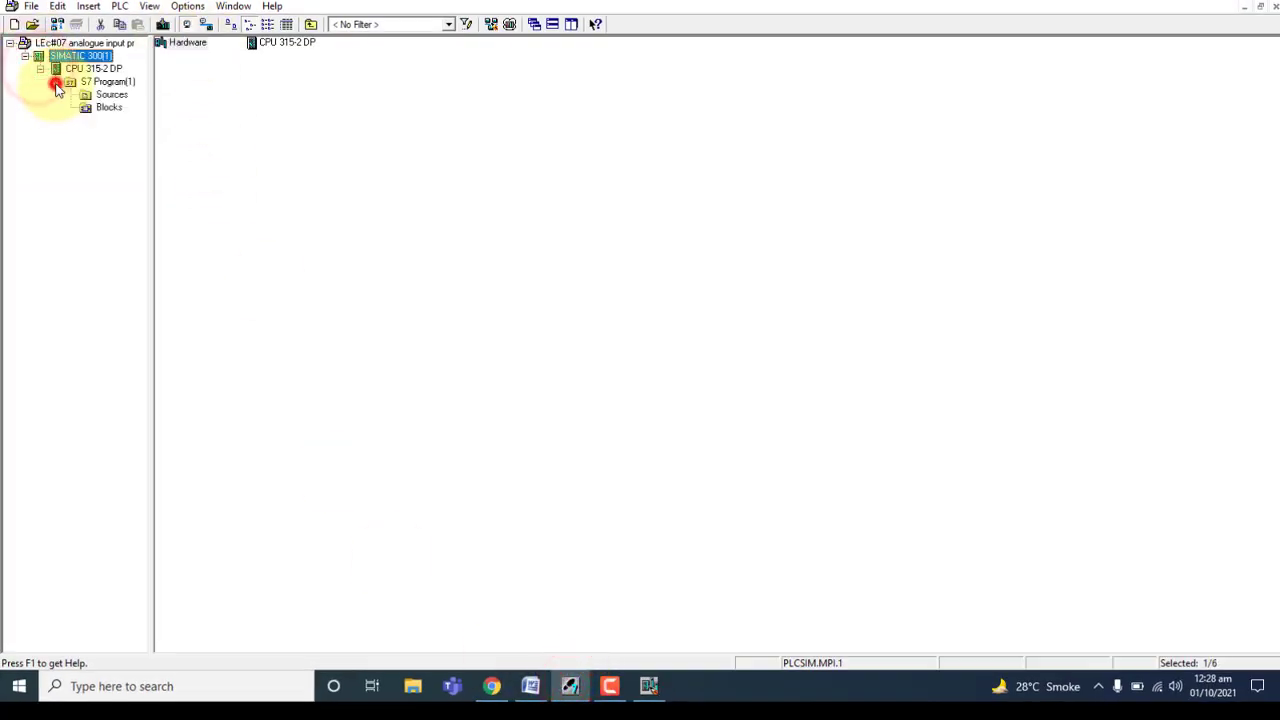
left_click(104, 110)
left_click(264, 45)
double_click(264, 45)
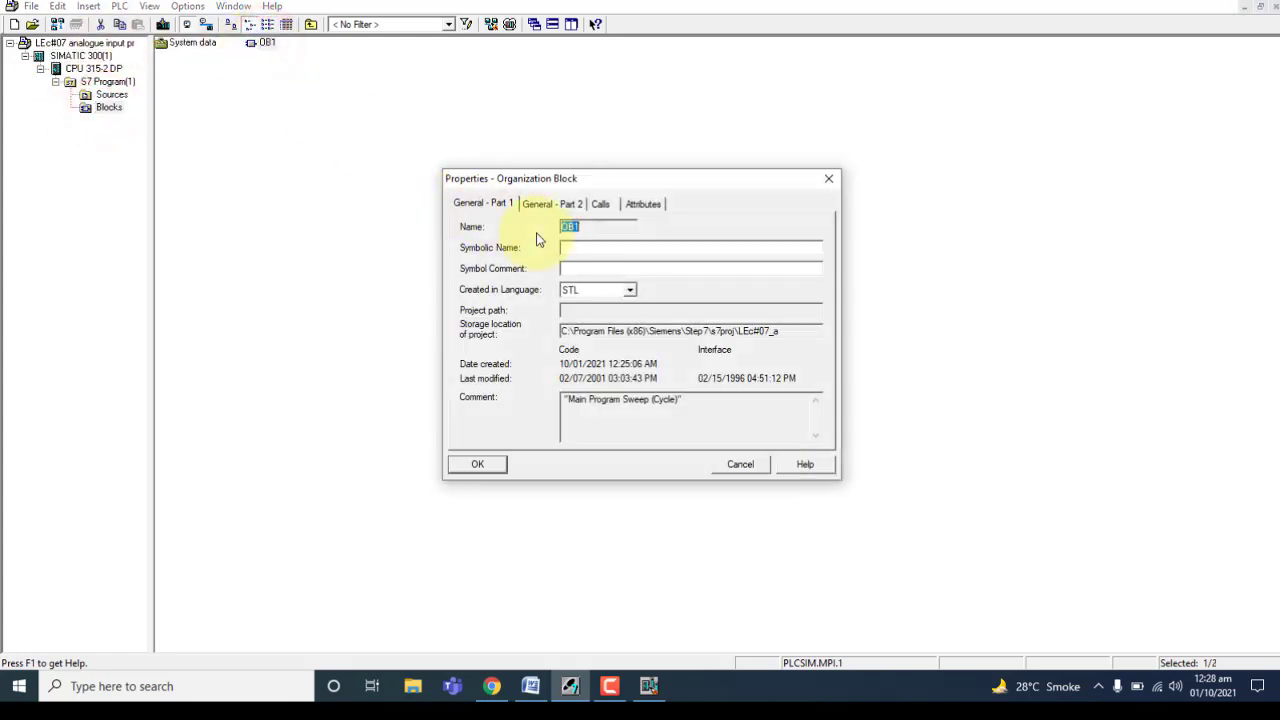
Set OB1's creation language to LAD, accept its properties and open the block in the program editor.
left_click(629, 291)
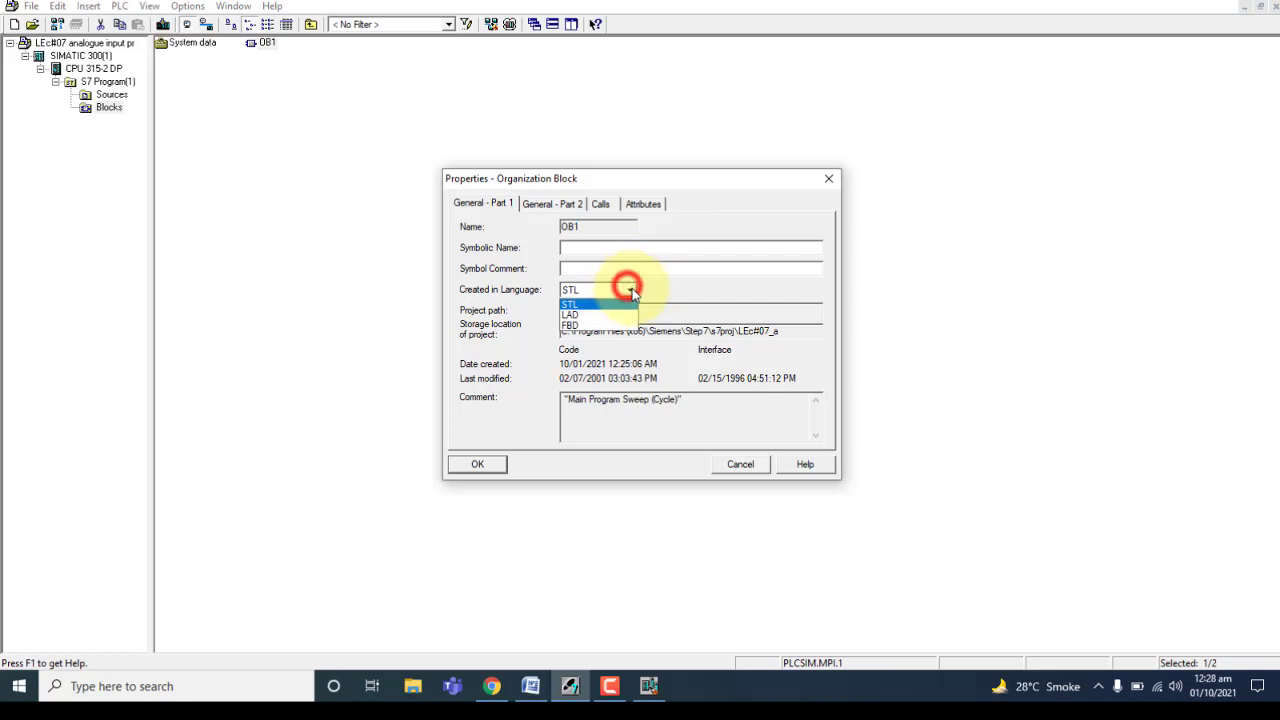
left_click(617, 312)
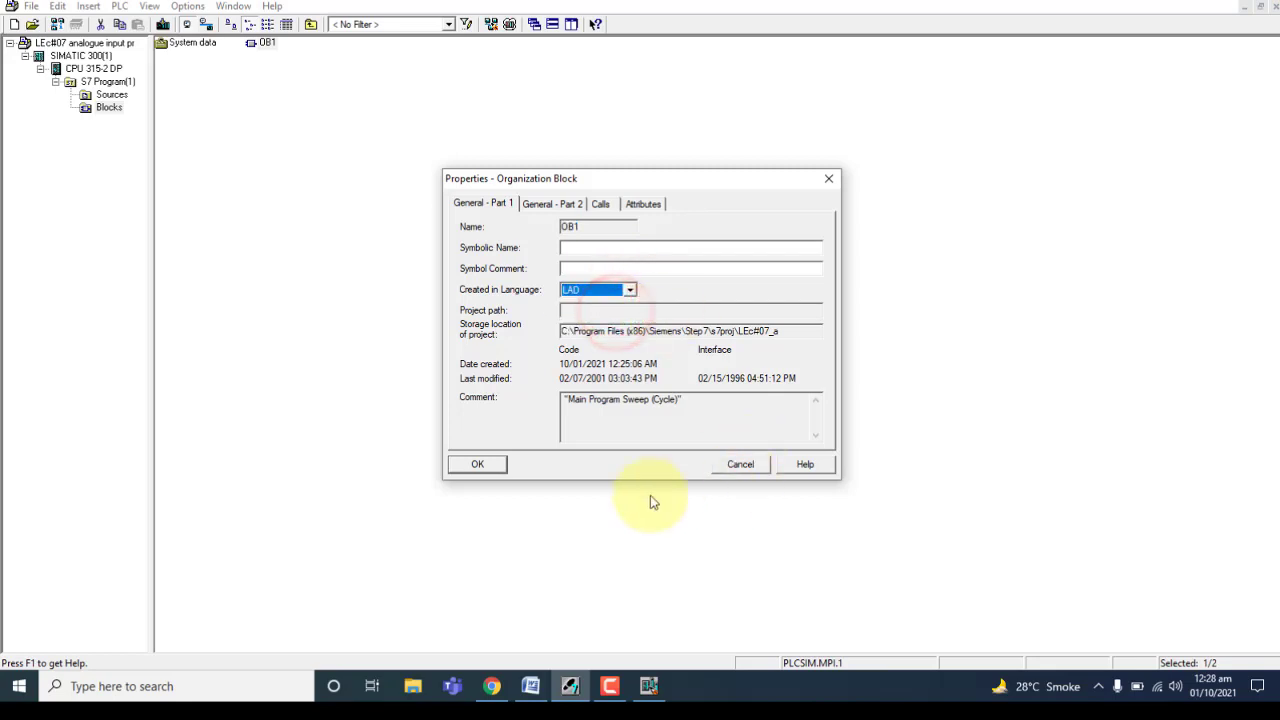
left_click(480, 465)
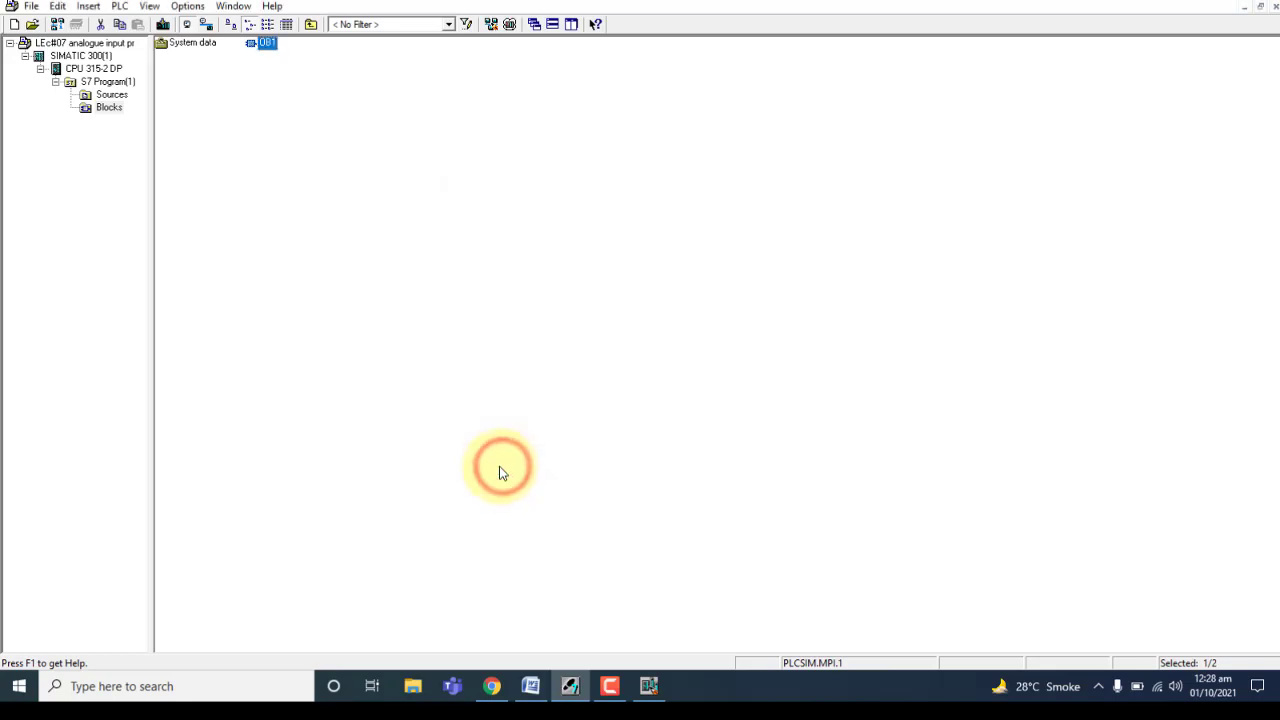
key("Return")
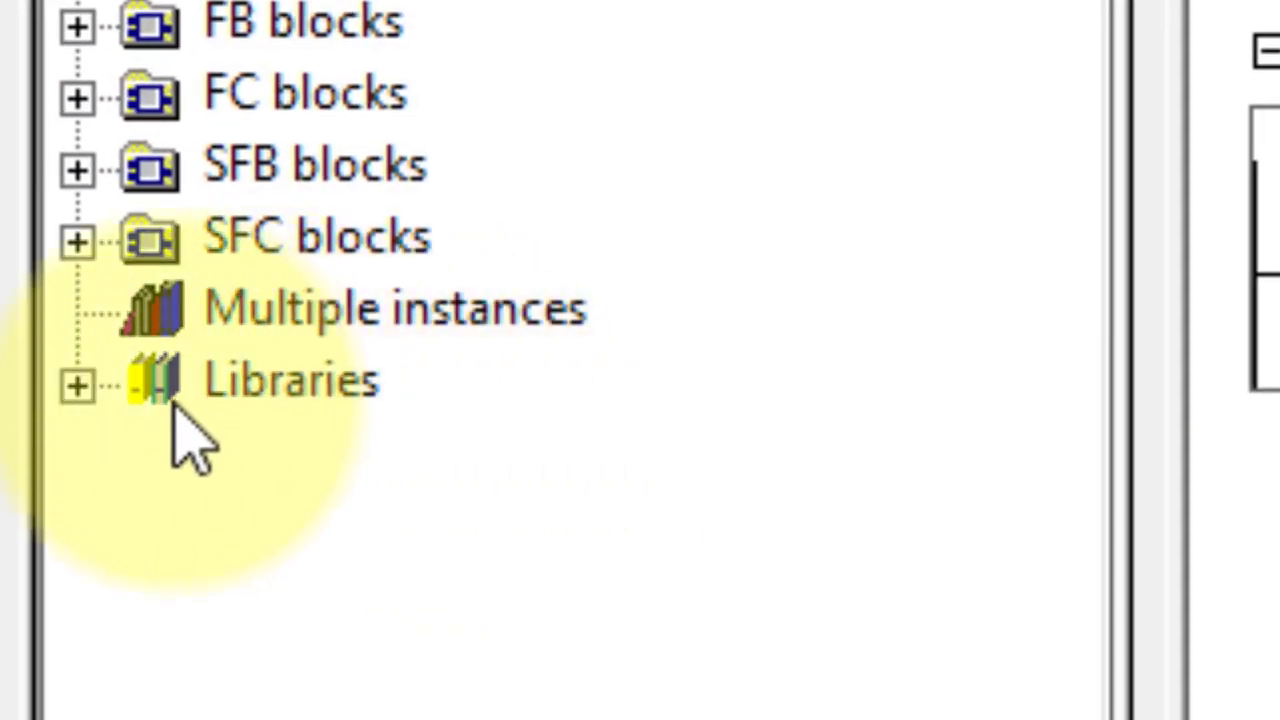
Insert the FC105 SCALE block from the Standard Library's TI-S7 Converting Blocks into Network 1 of OB1.
left_click(74, 385)
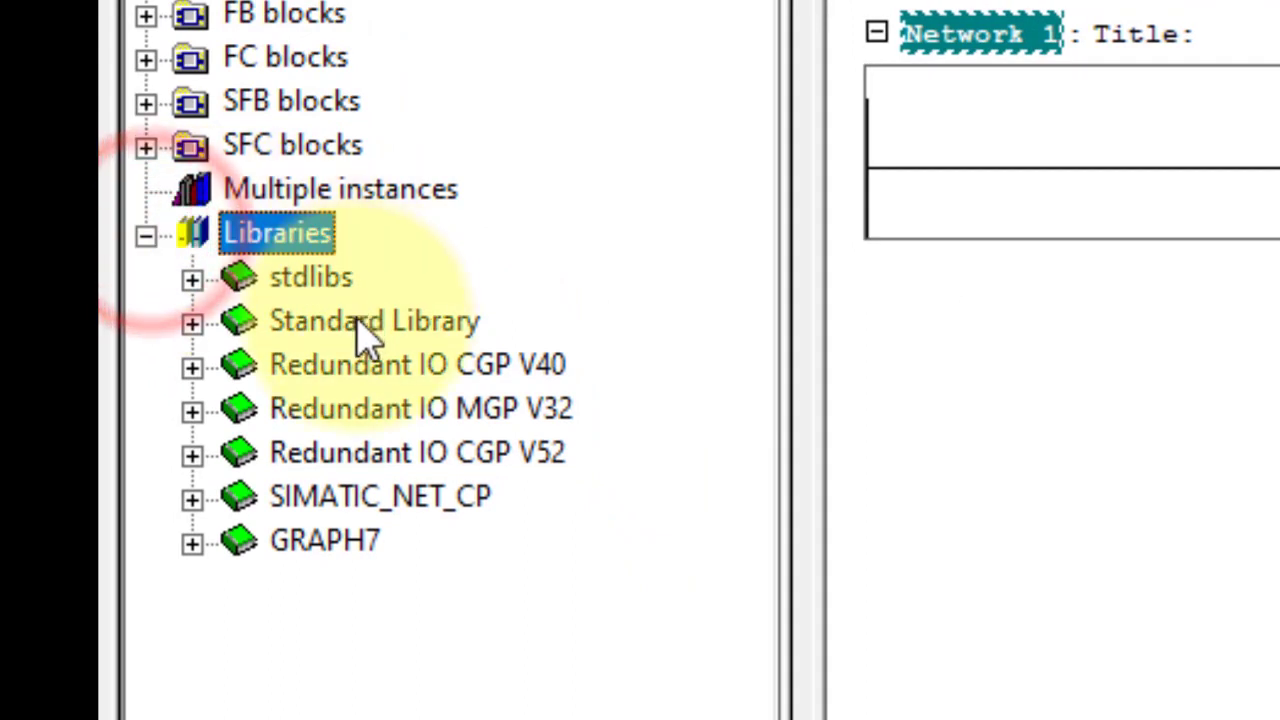
left_click(193, 322)
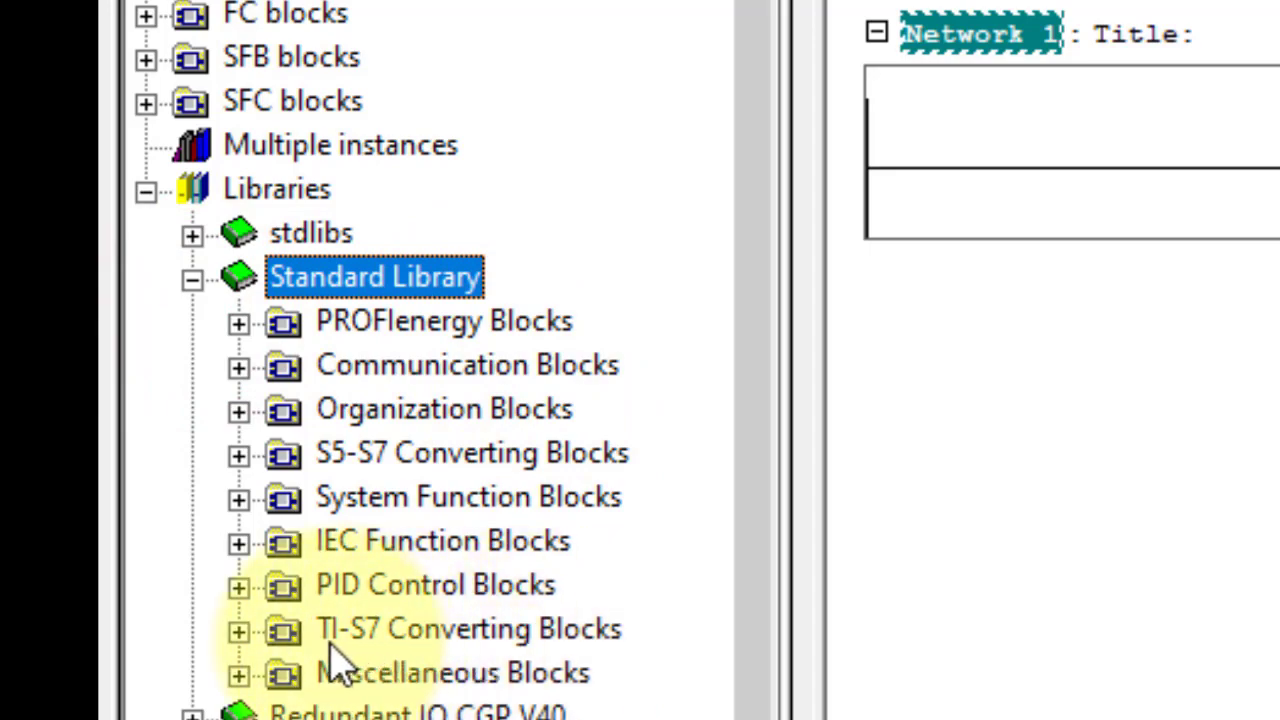
left_click(239, 630)
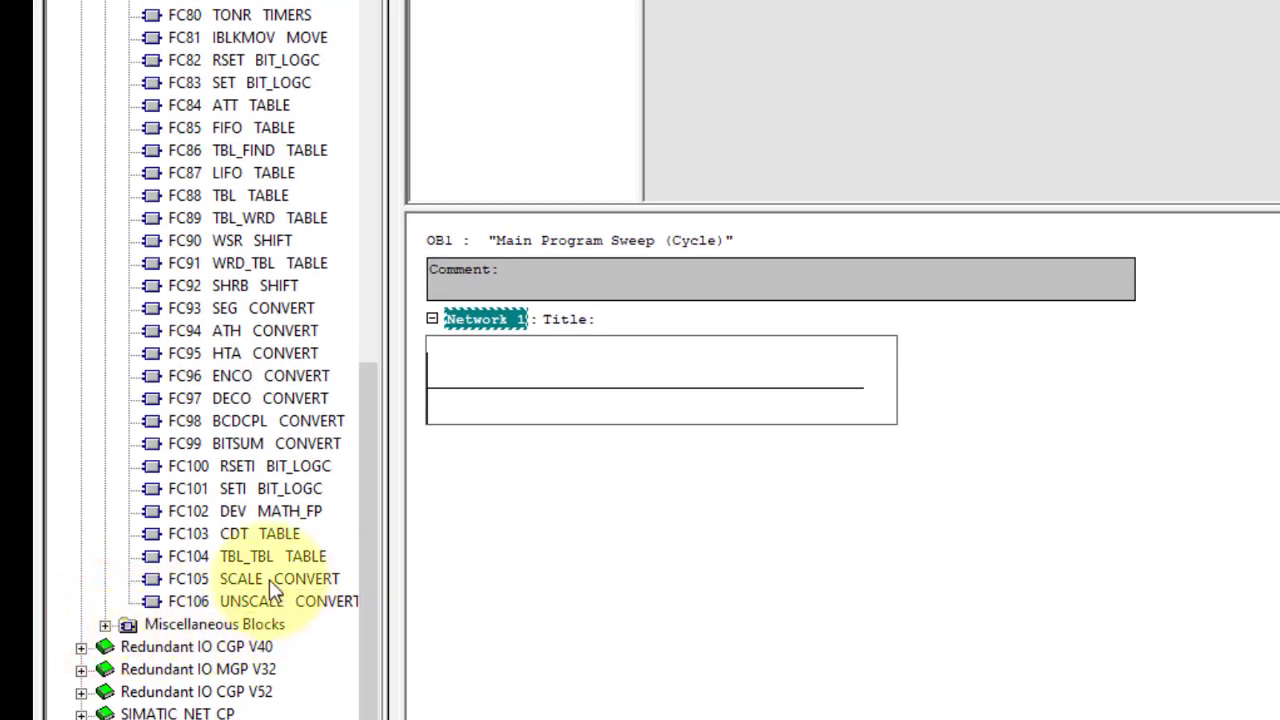
left_click(269, 579)
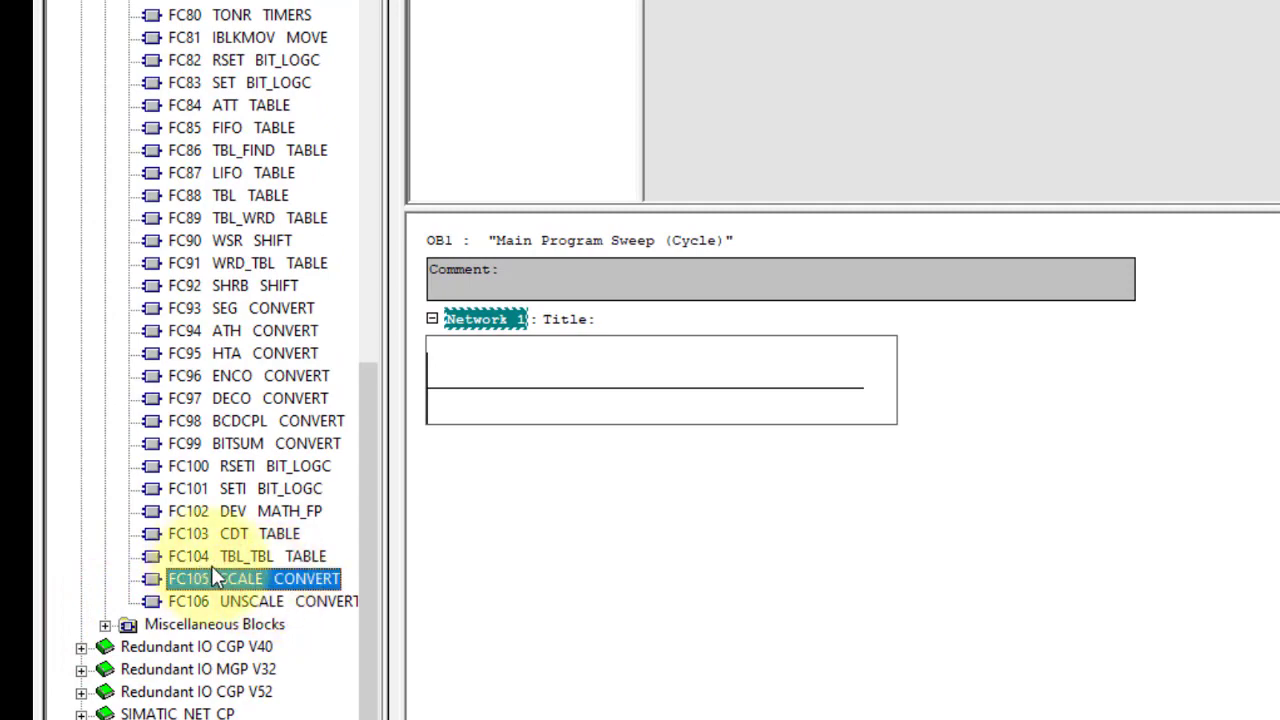
double_click(235, 580)
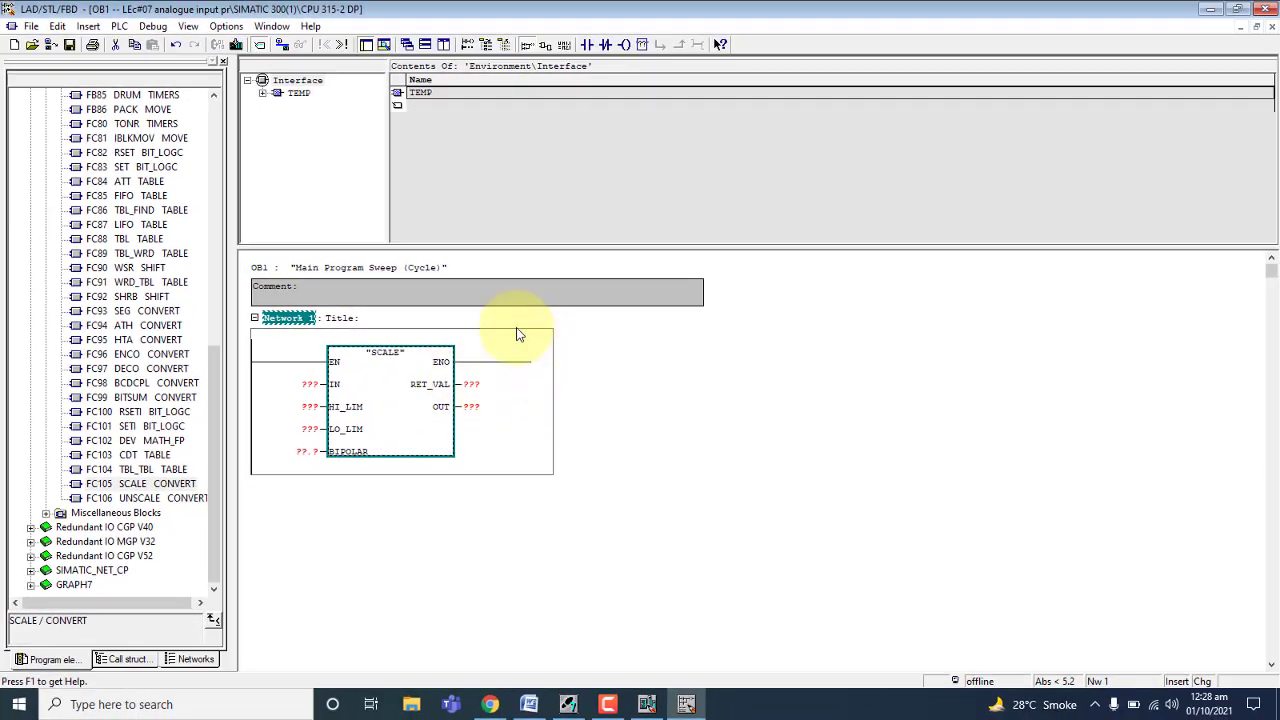
left_click(586, 497)
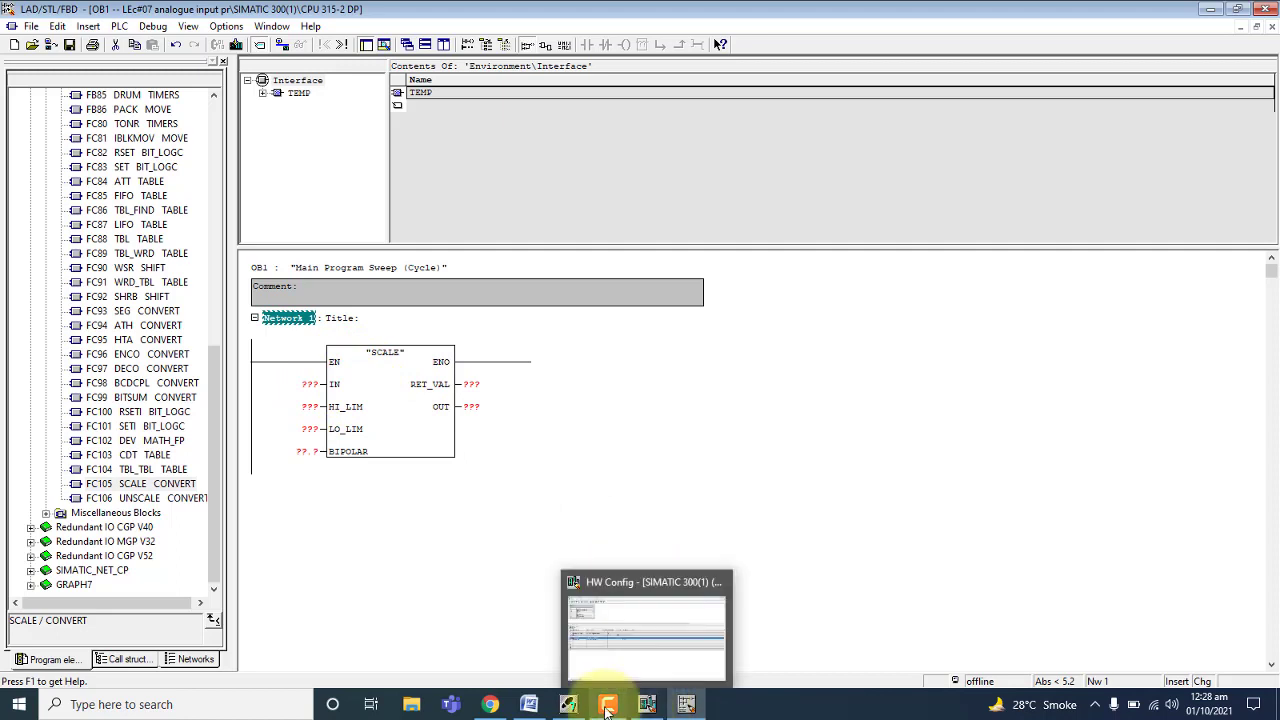
Switch to HW Config and open the symbol table of the slot 4 AI8x12Bit module to look up its channel addresses.
left_click(568, 704)
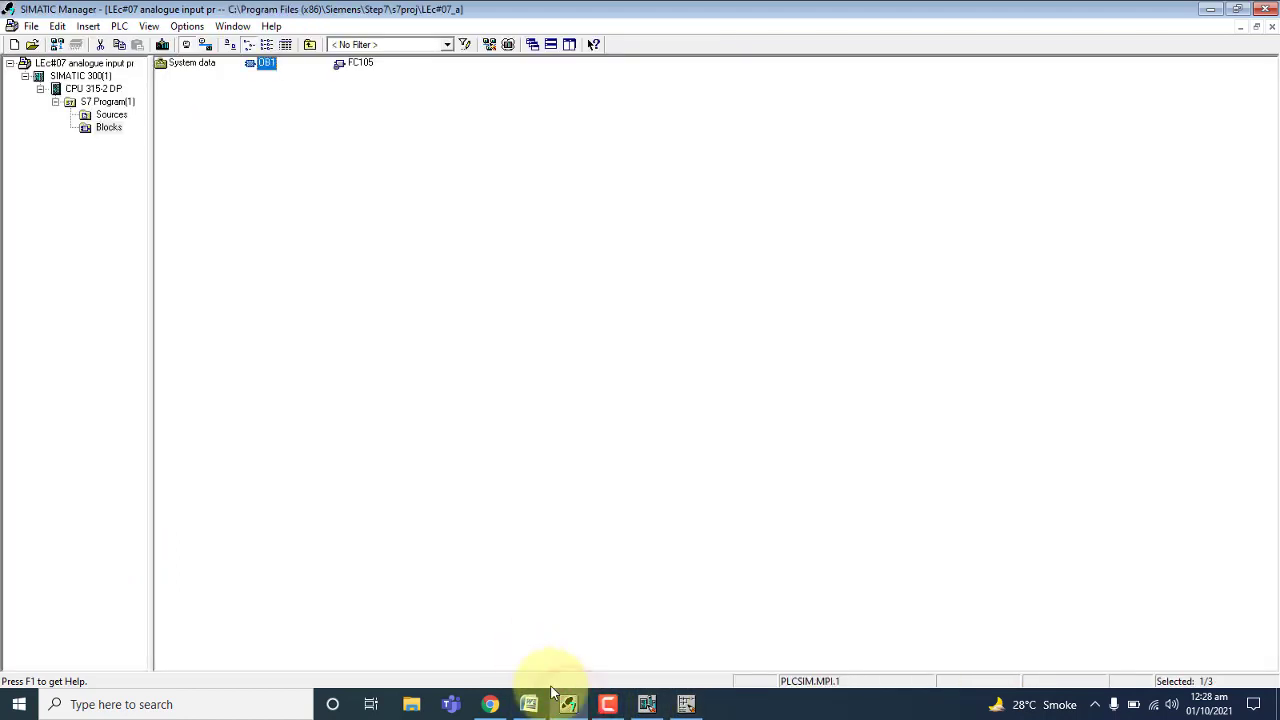
left_click(646, 705)
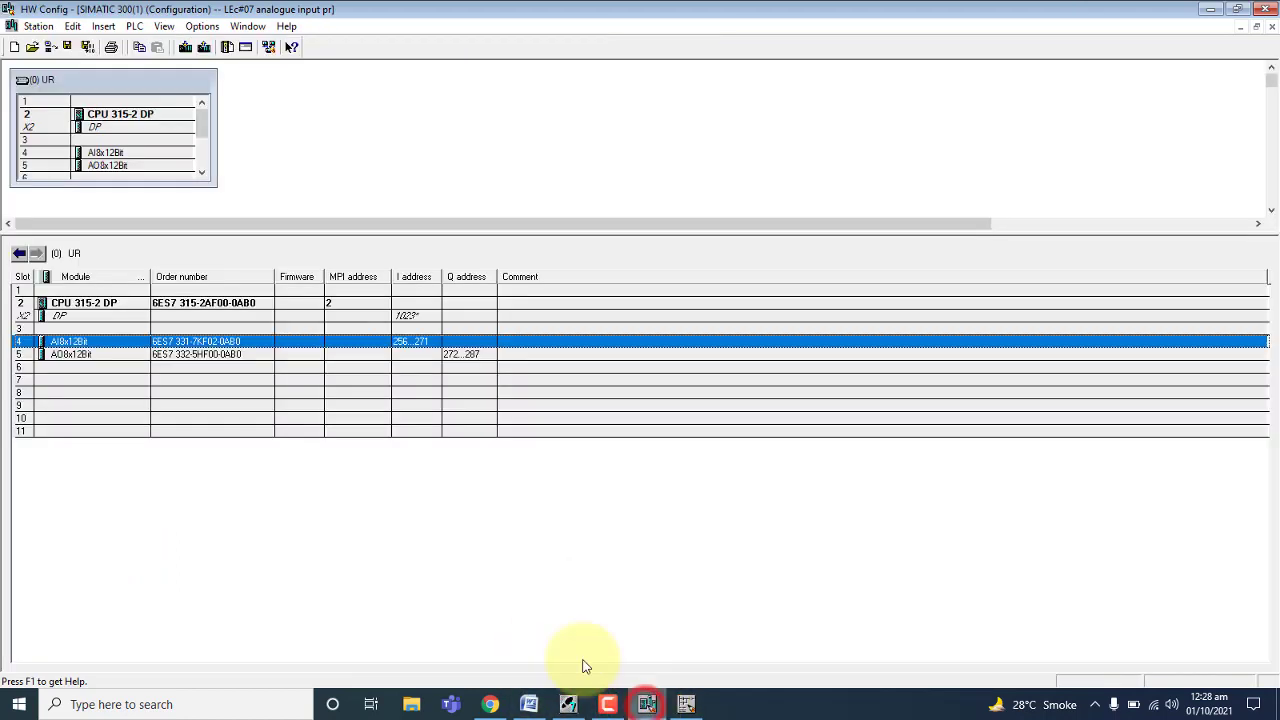
double_click(253, 342)
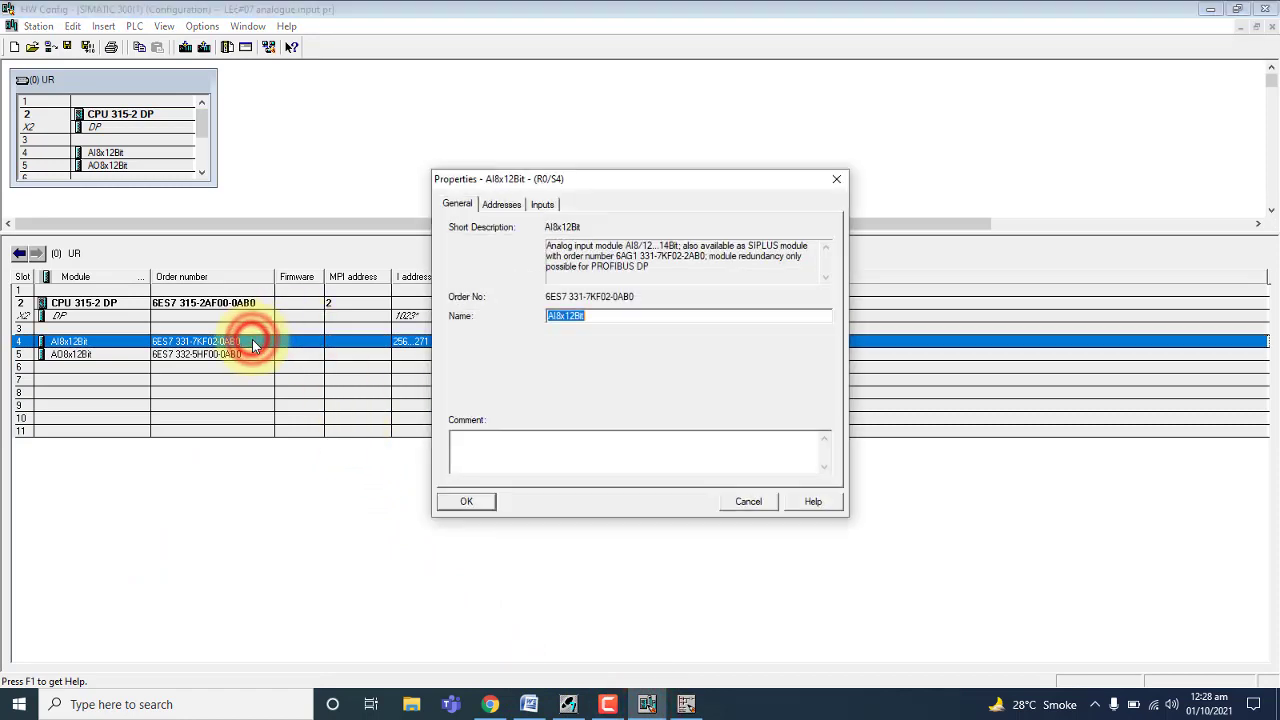
left_click(466, 500)
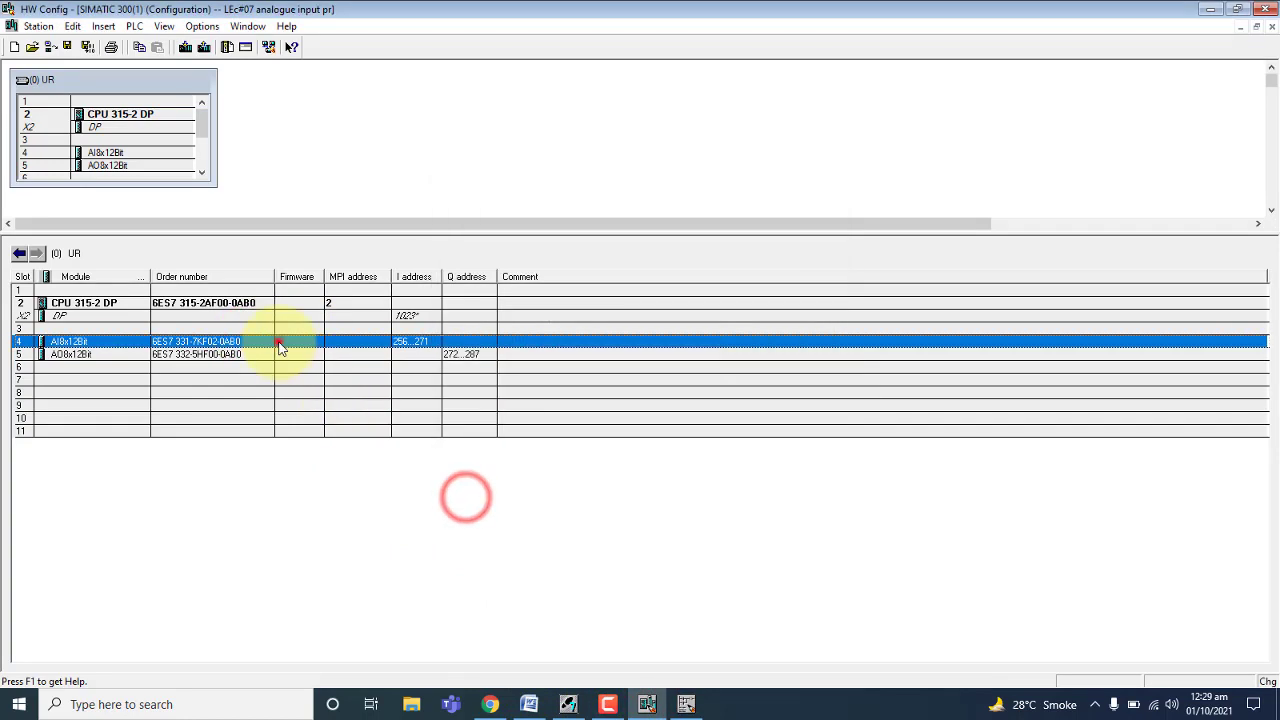
right_click(277, 342)
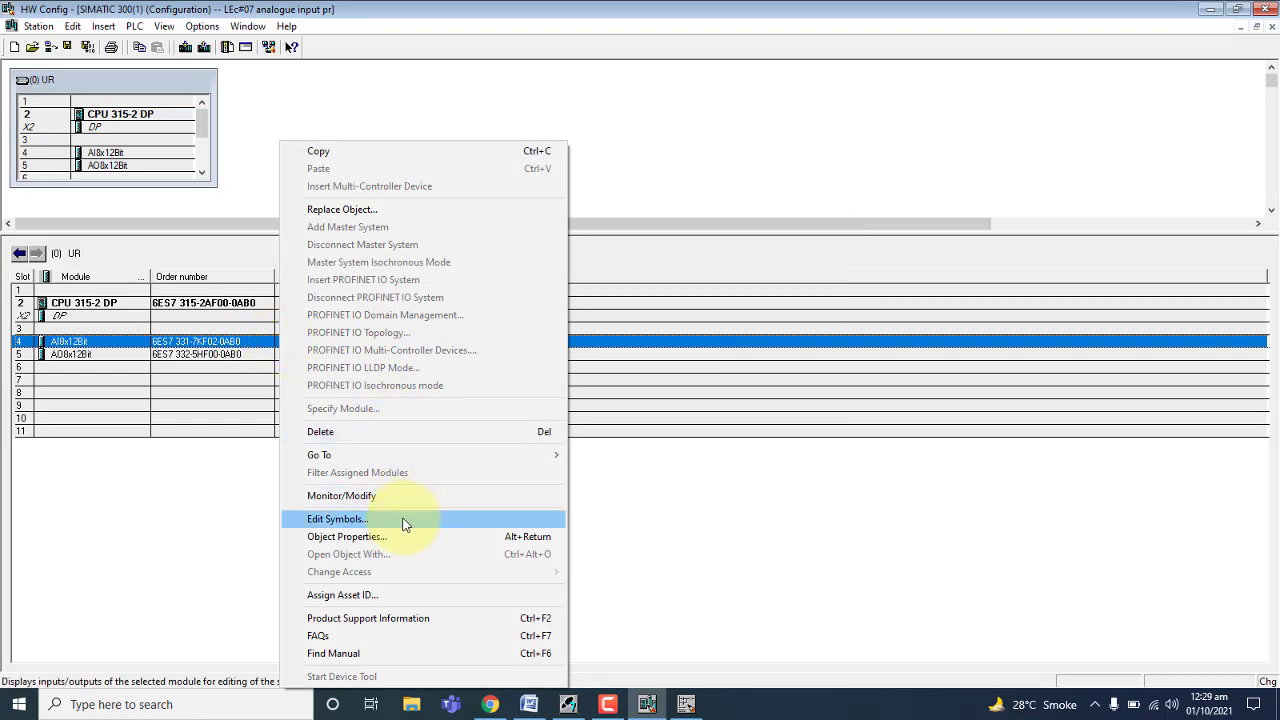
left_click(402, 519)
left_click(549, 388)
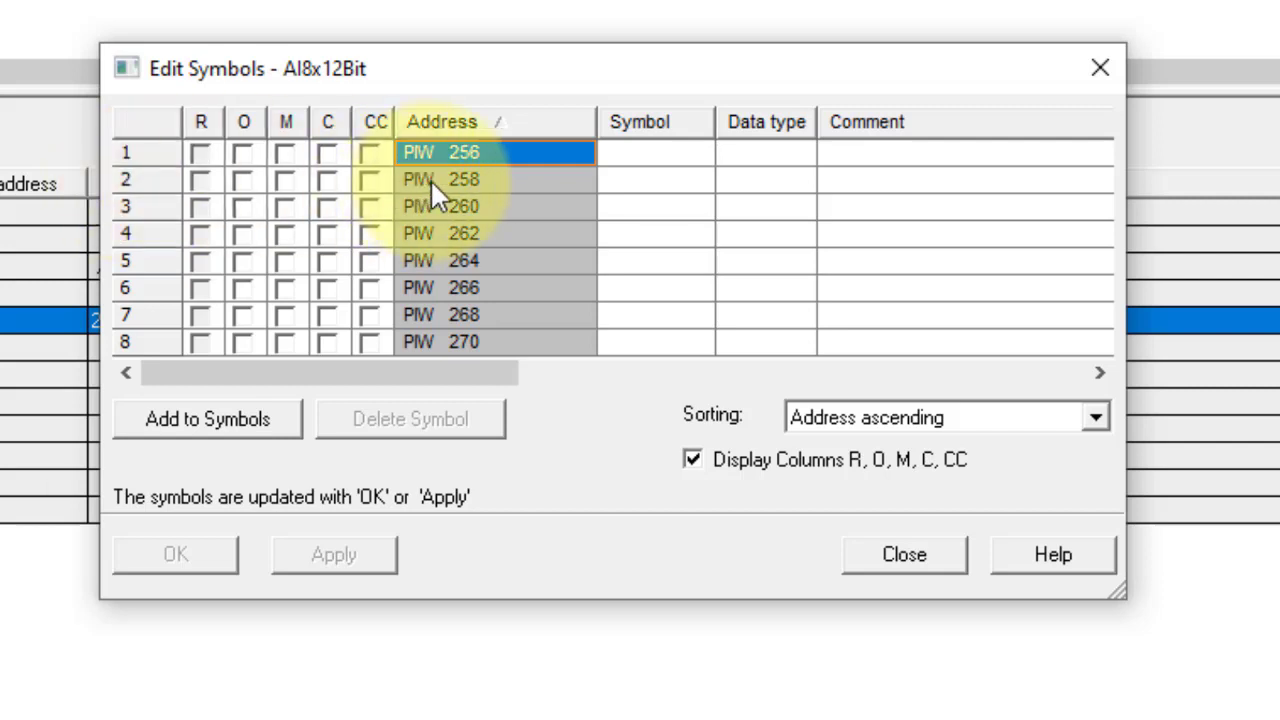
Close the AI8x12Bit symbol table, switch to the LAD/STL/FBD editor and assign PIW256 to the SCALE block's IN parameter.
scroll(521, 258, "right", 2)
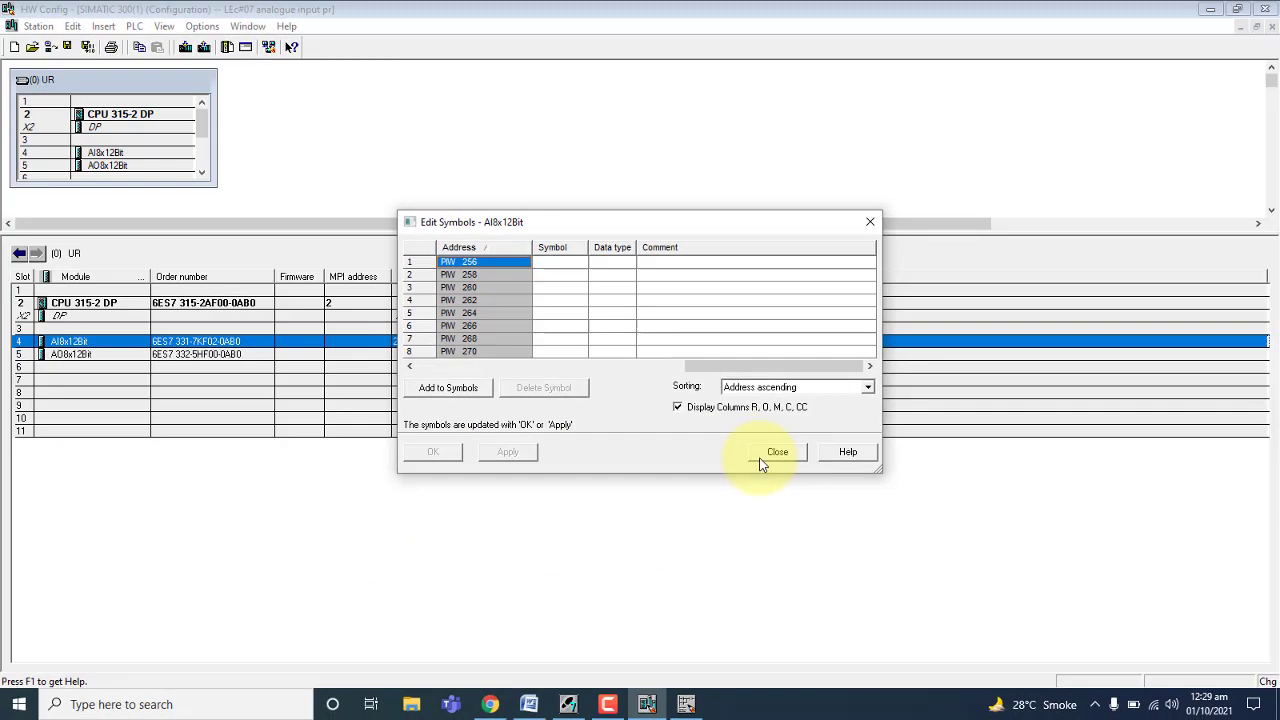
left_click(832, 496)
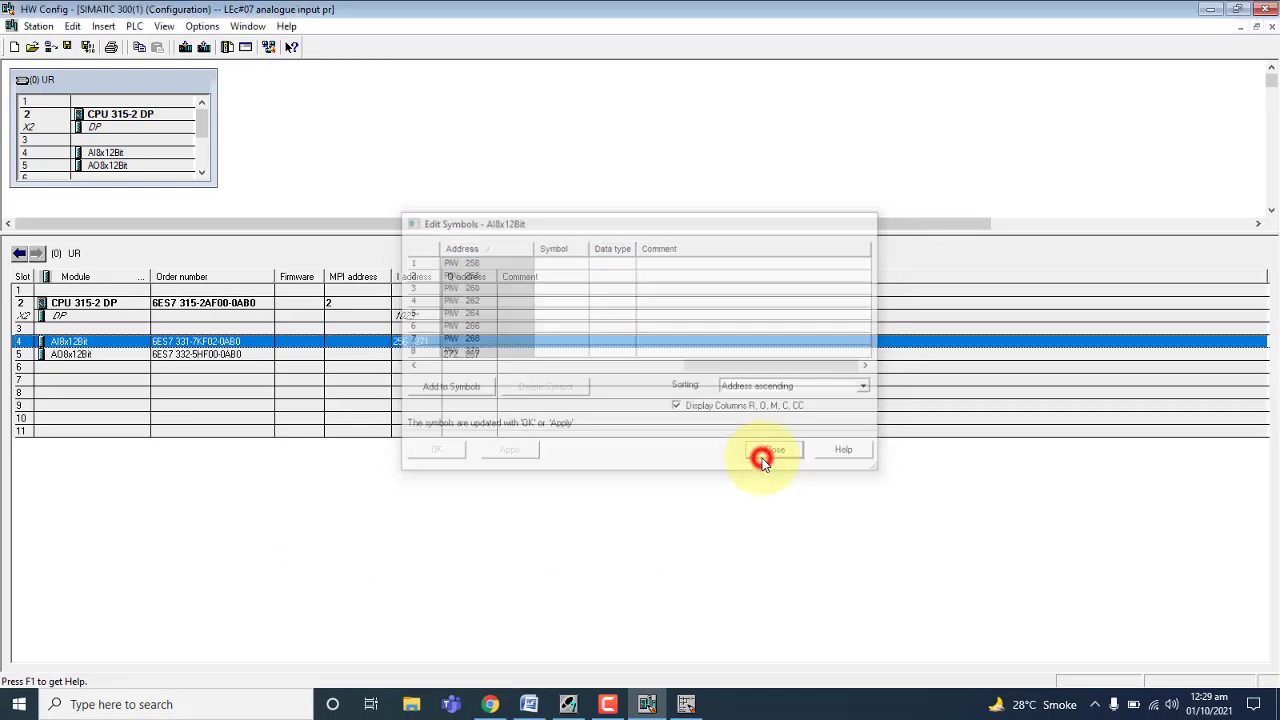
left_click(686, 706)
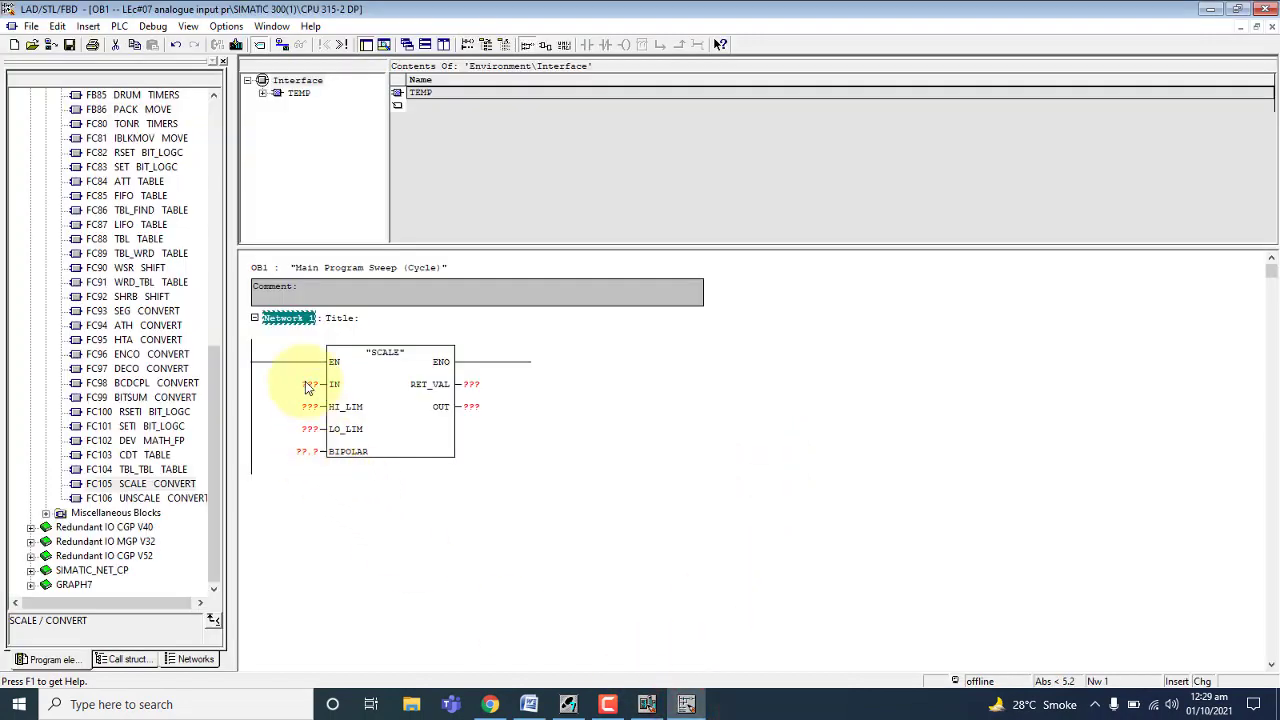
left_click(306, 389)
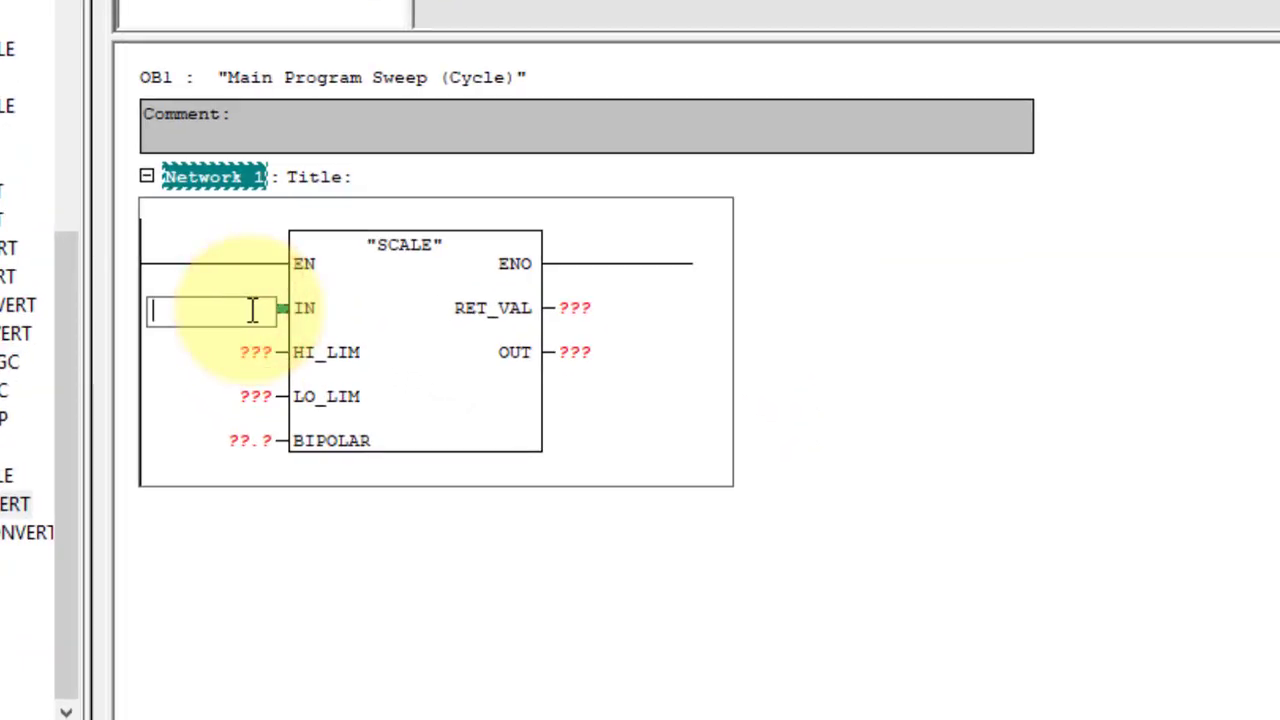
type("PIW256")
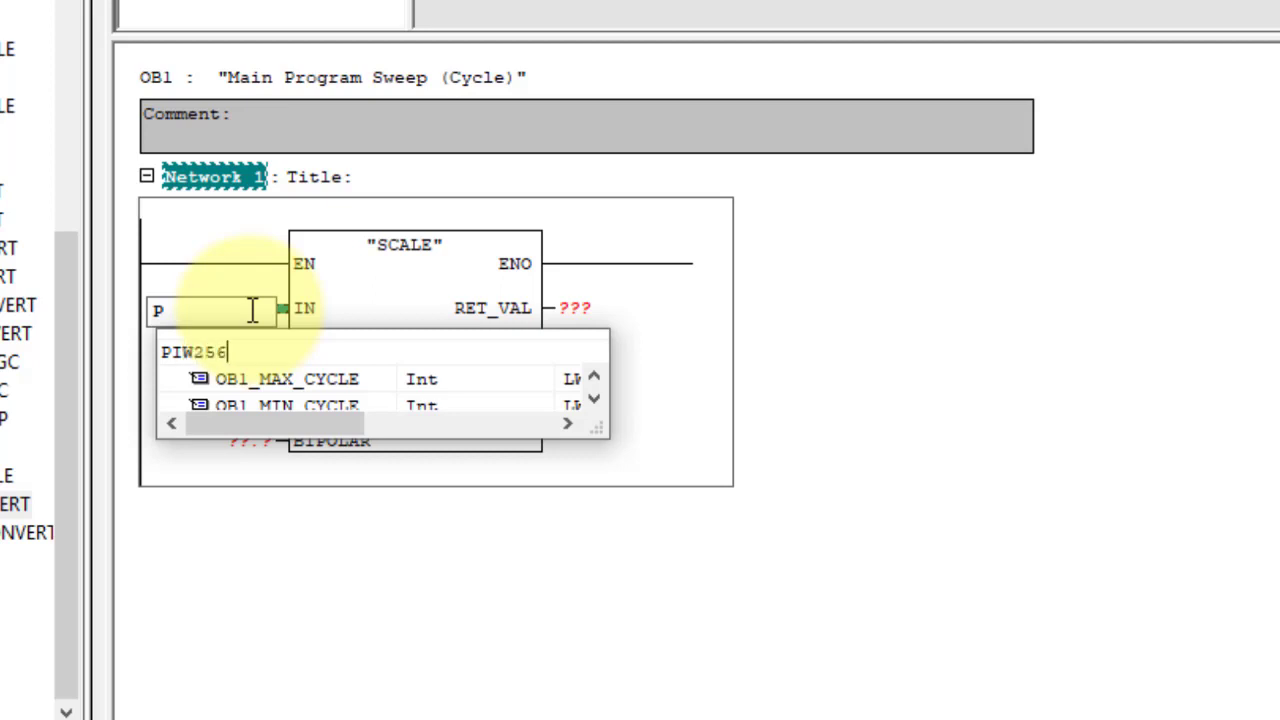
key("Return")
key("Return")
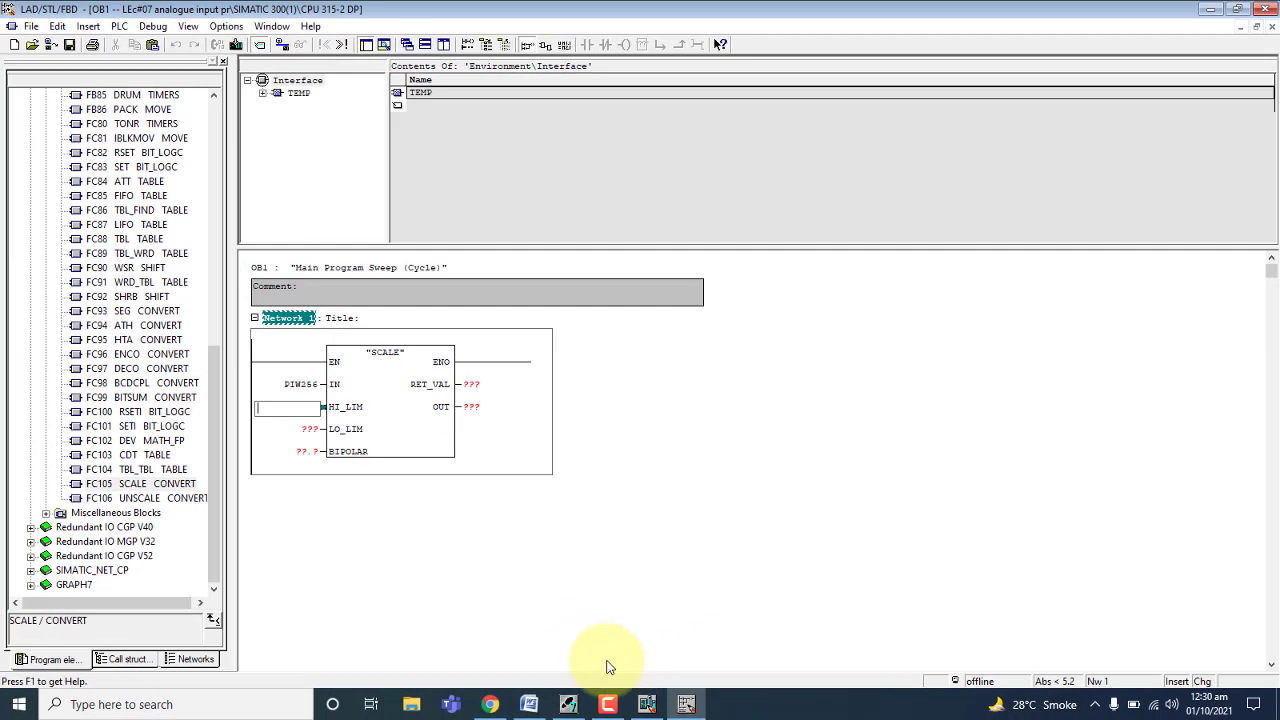
Check the pressure sensor's range in the Word document, return to the LAD editor and set the SCALE block's HI_LIM to 100.0.
left_click(533, 705)
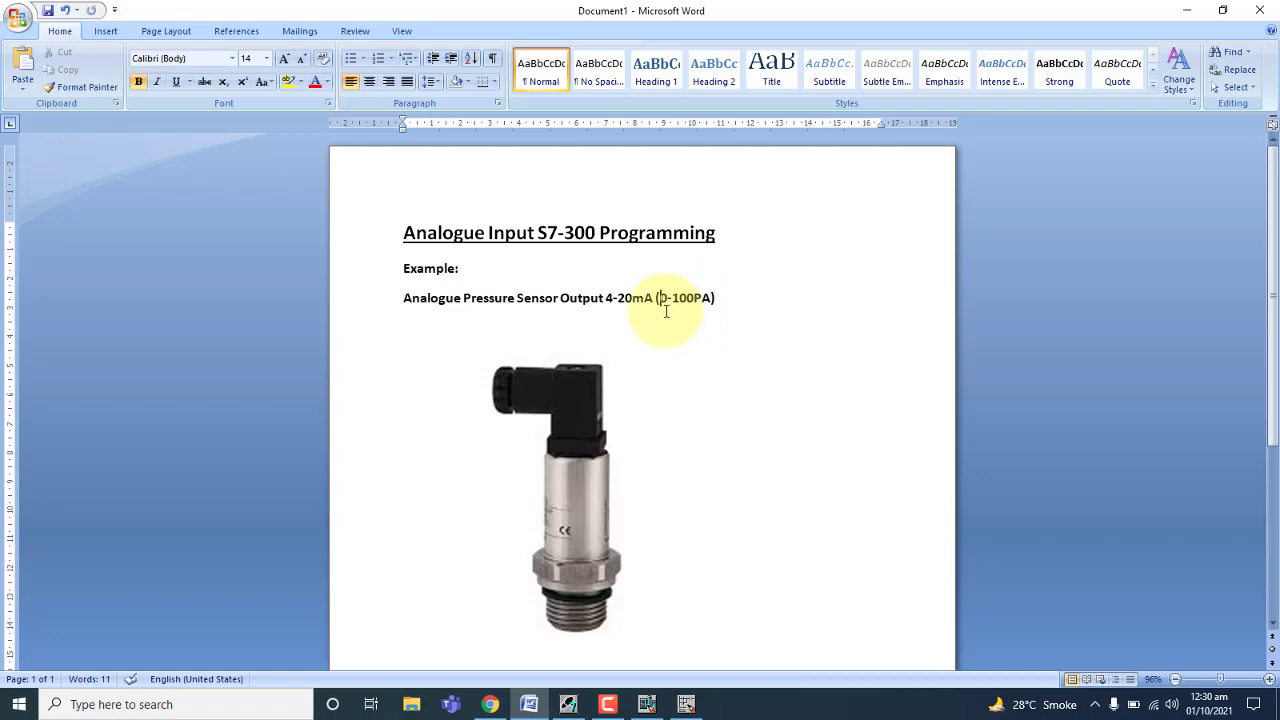
left_click(1190, 9)
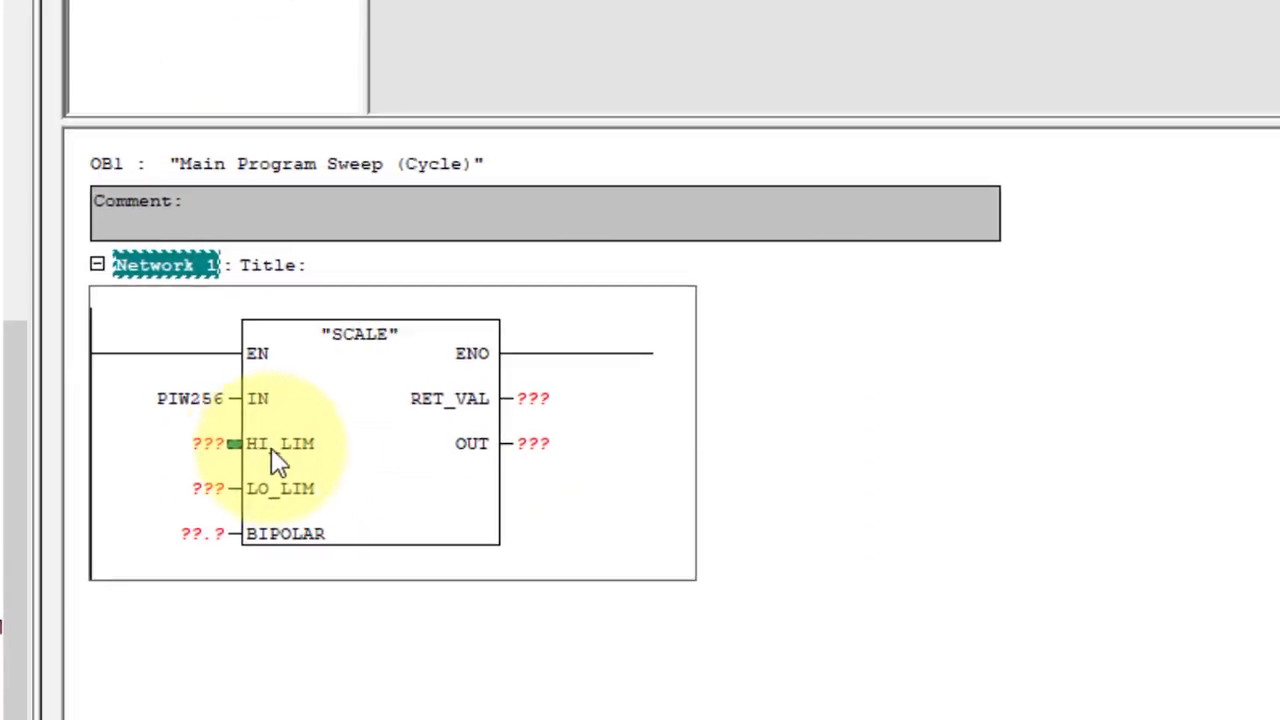
left_click(295, 412)
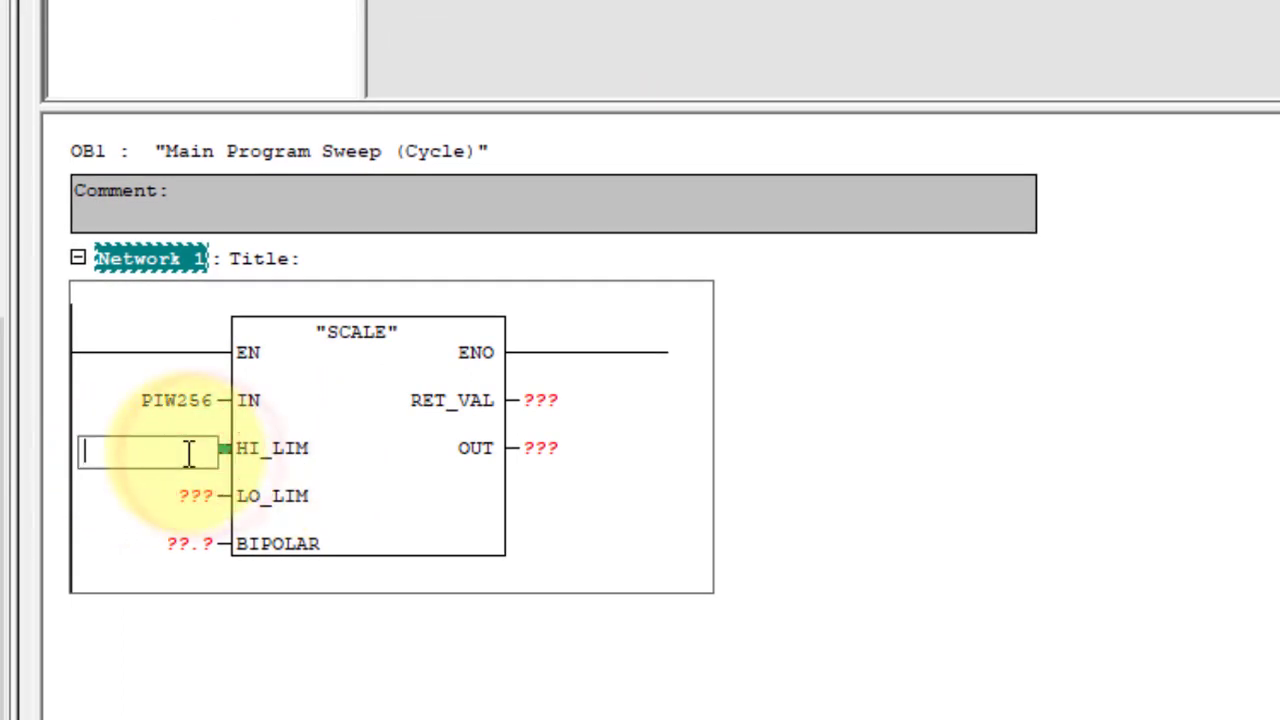
type("100")
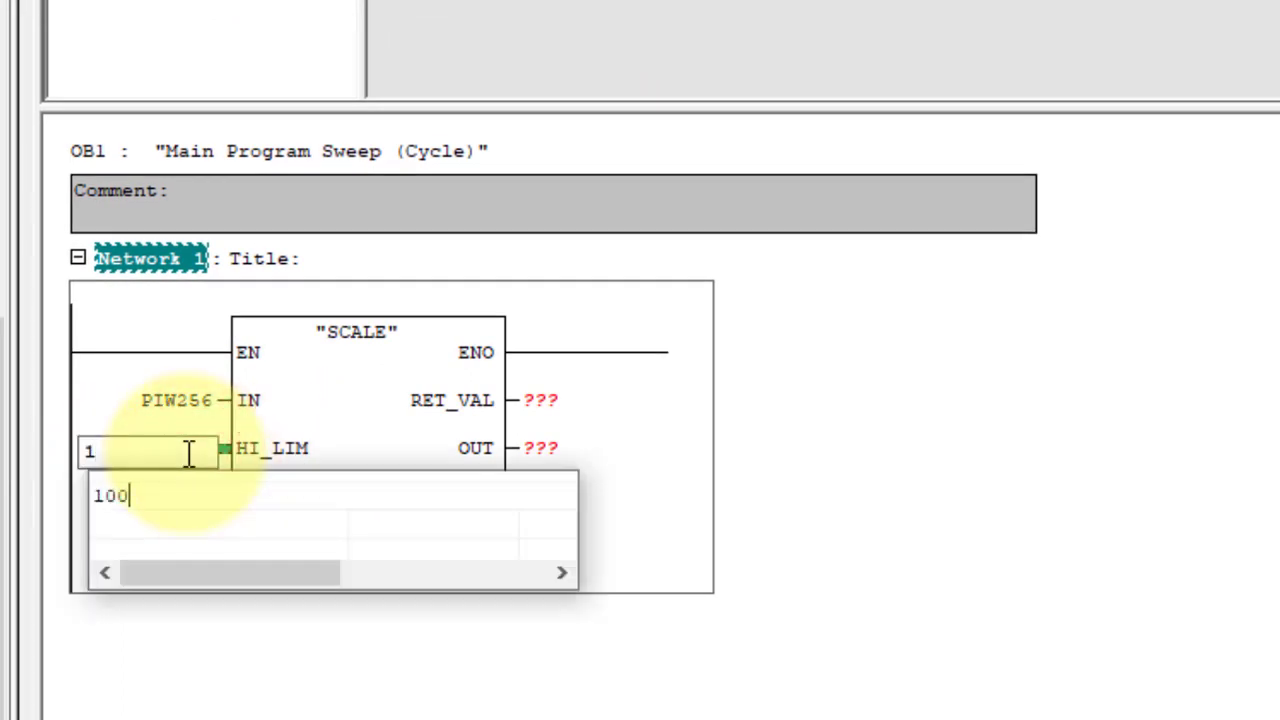
type(".0")
key("Return")
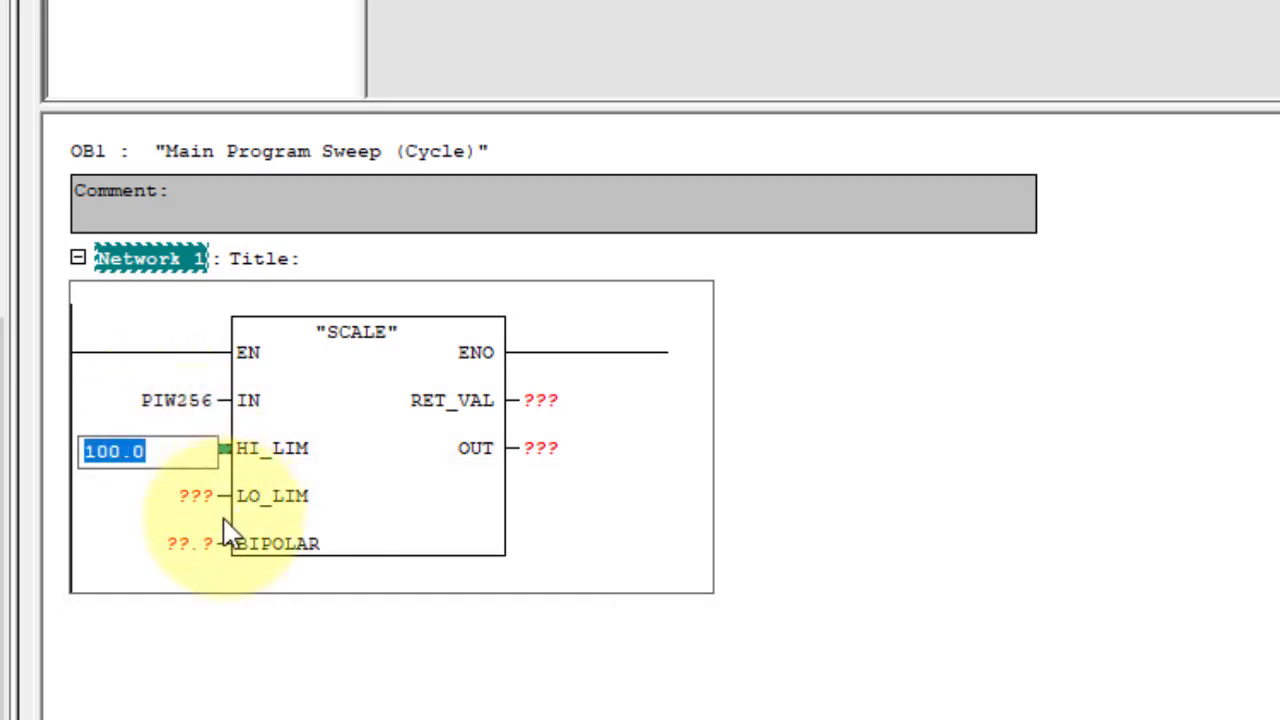
Set the SCALE block's LO_LIM parameter to 0.0.
left_click(165, 492)
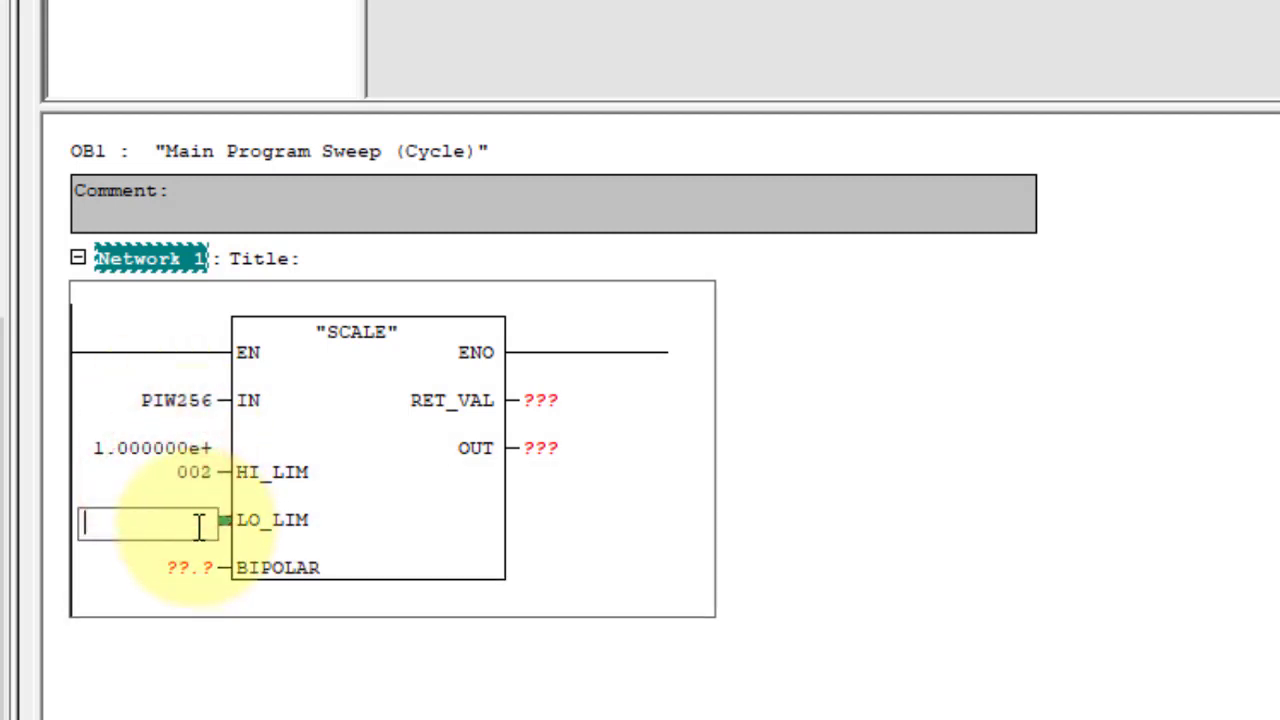
type("0")
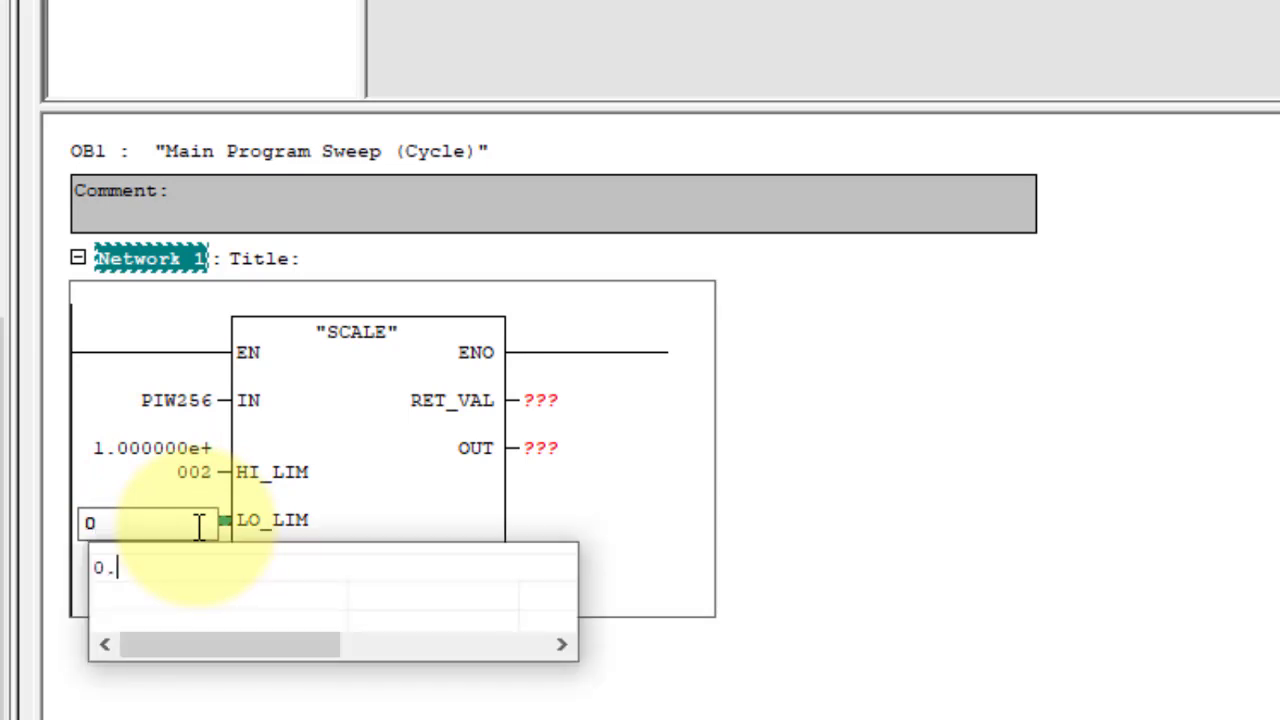
type(".0")
key("Return")
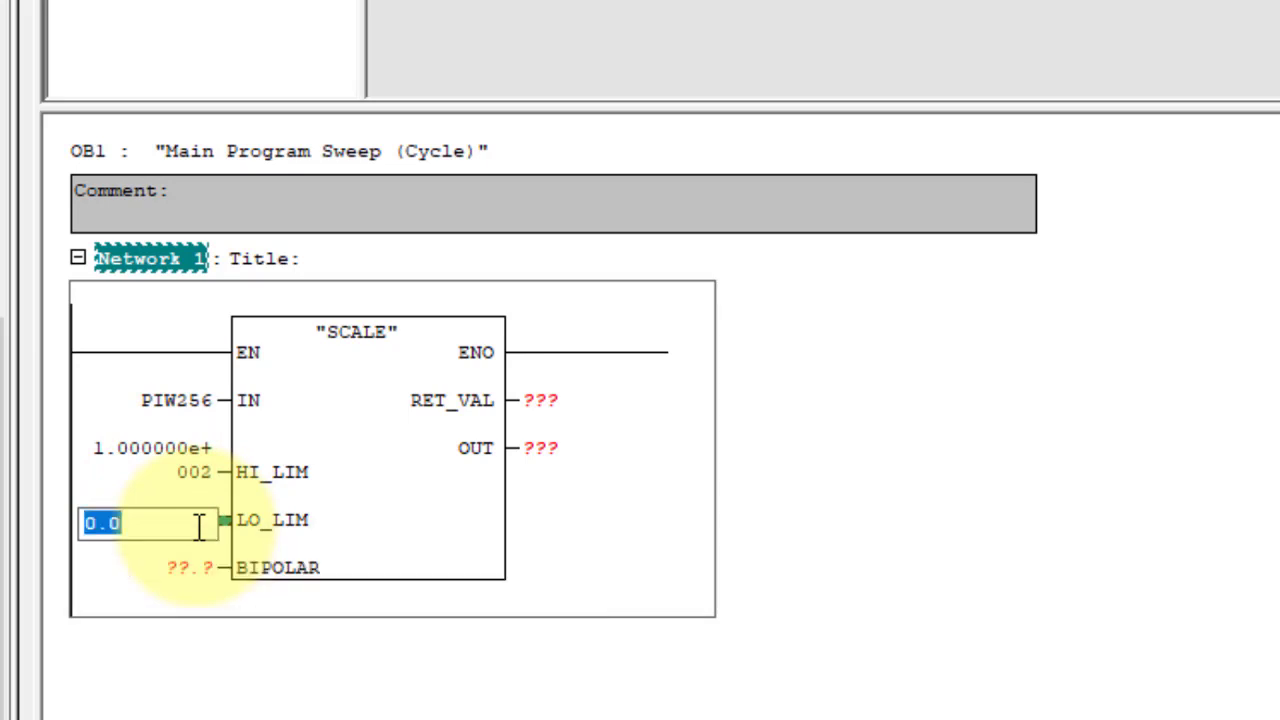
left_click(331, 690)
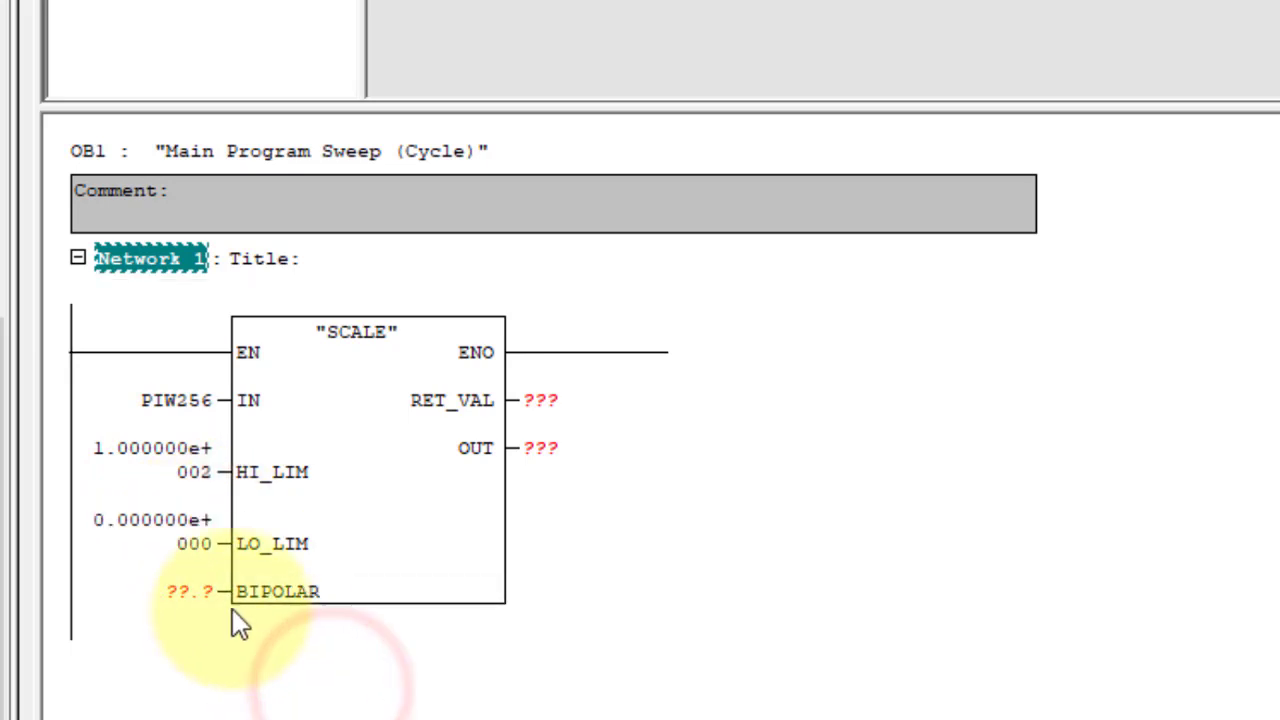
Assign memory bit M0.1 to the SCALE block's BIPOLAR input.
left_click(205, 593)
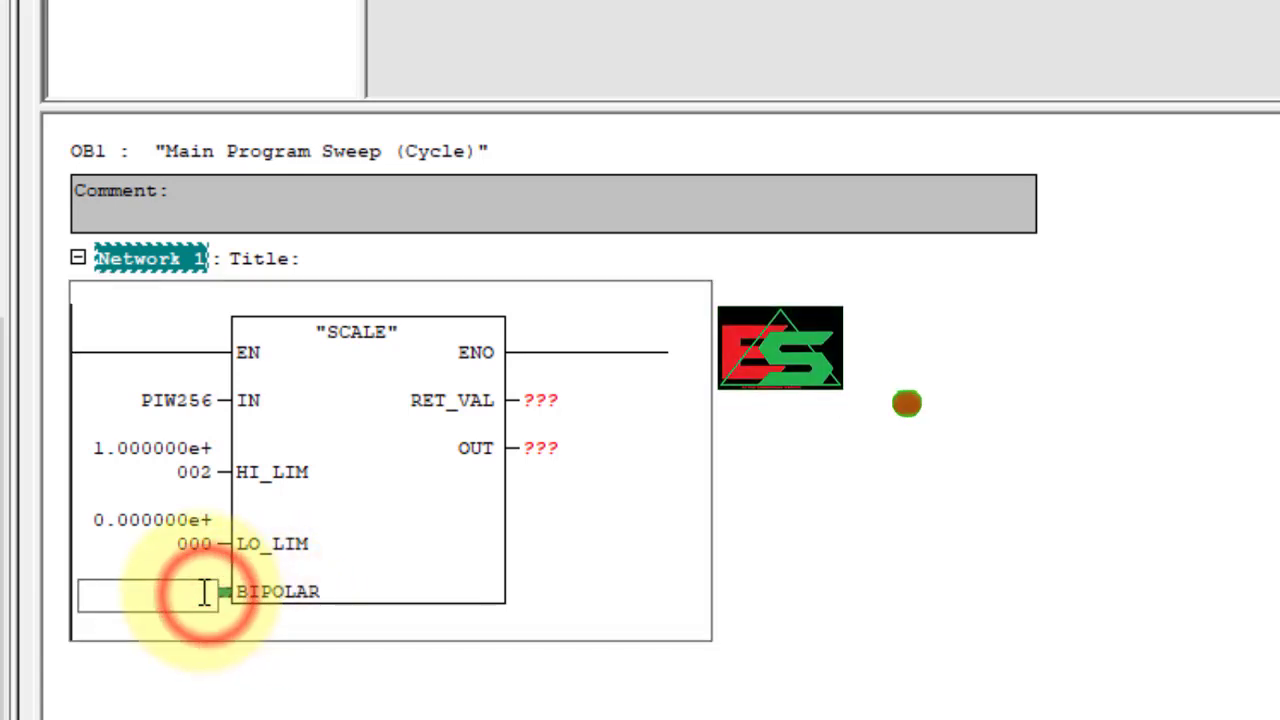
type("M")
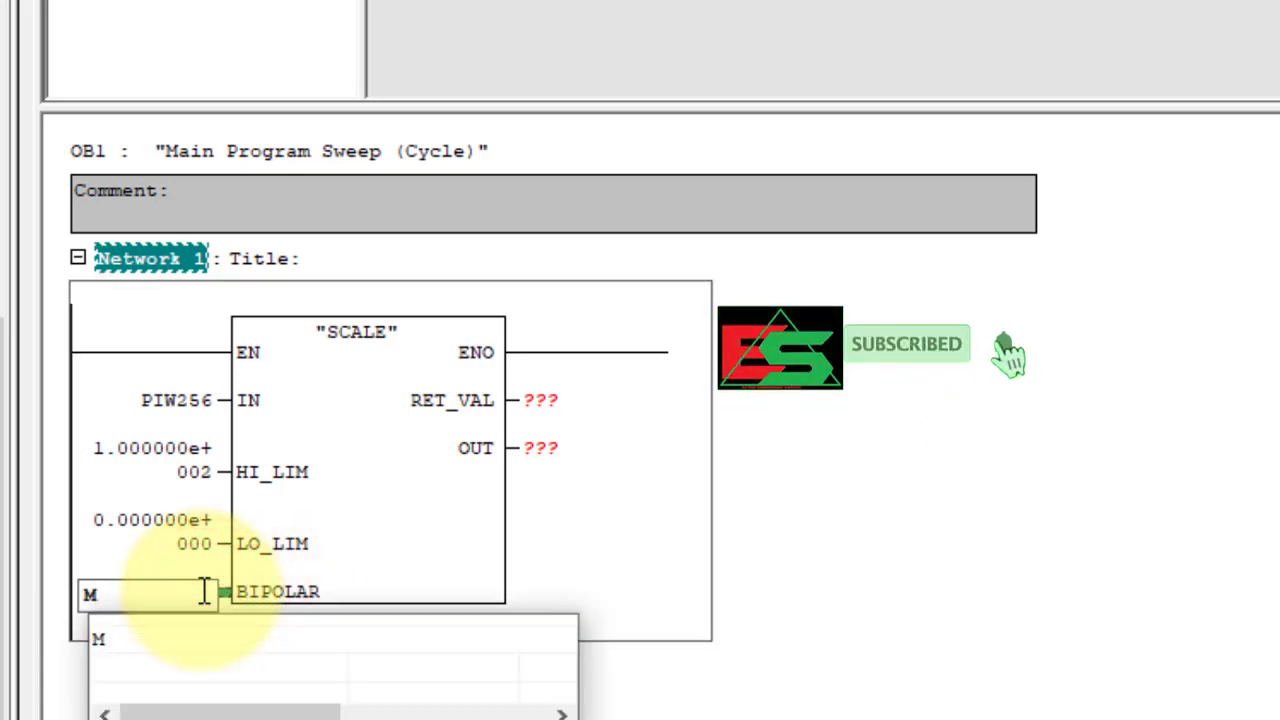
type("0.")
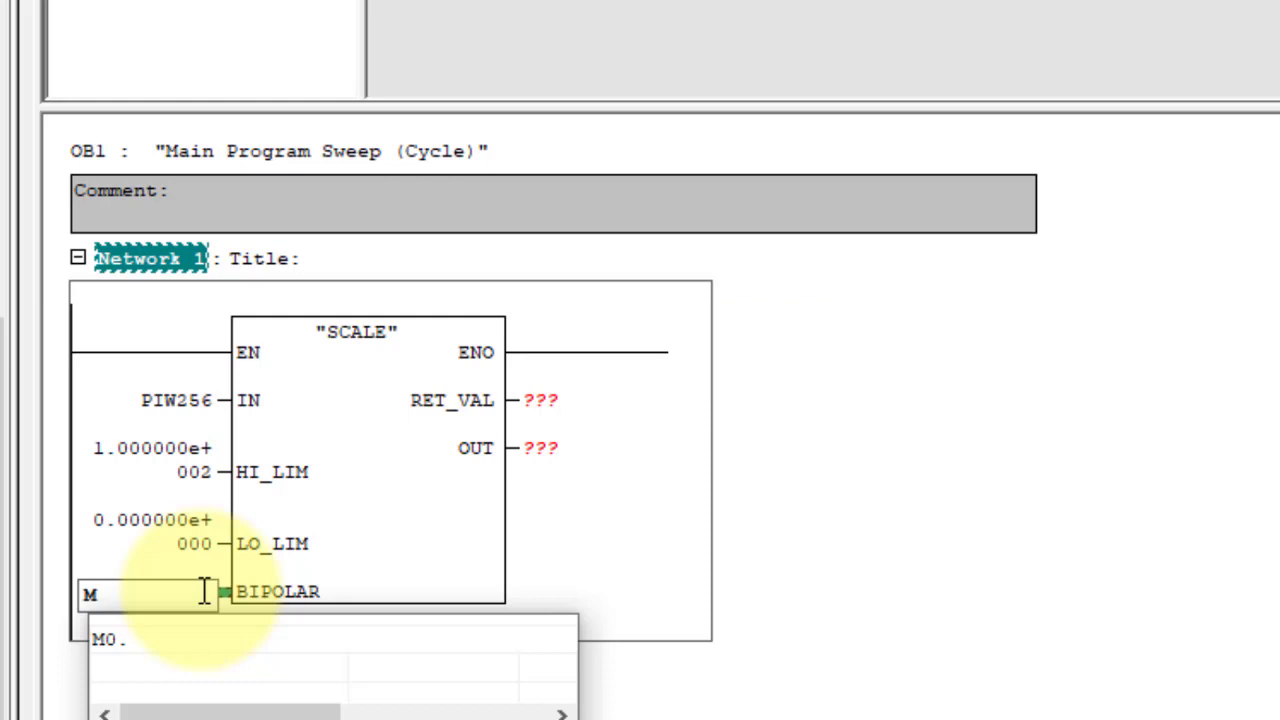
type("1")
key("Return")
key("Return")
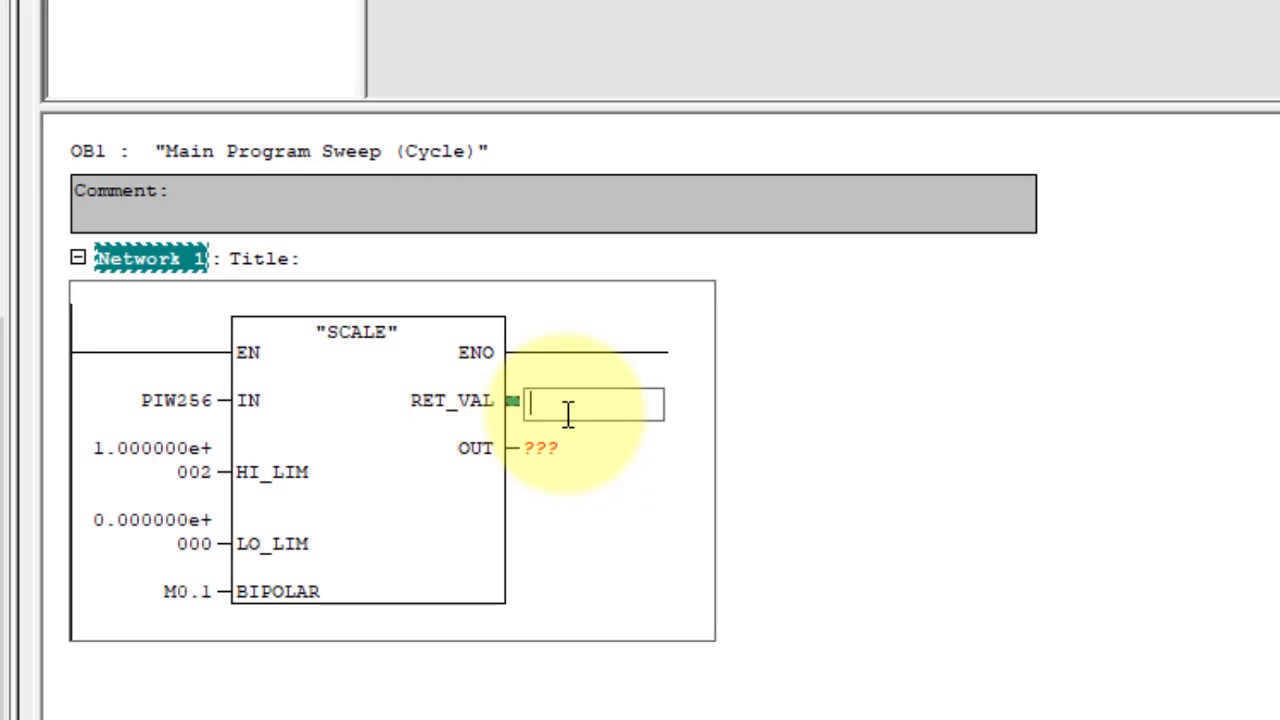
Assign MW0 to the SCALE block's RET_VAL output and MD0 to its OUT output.
type("M")
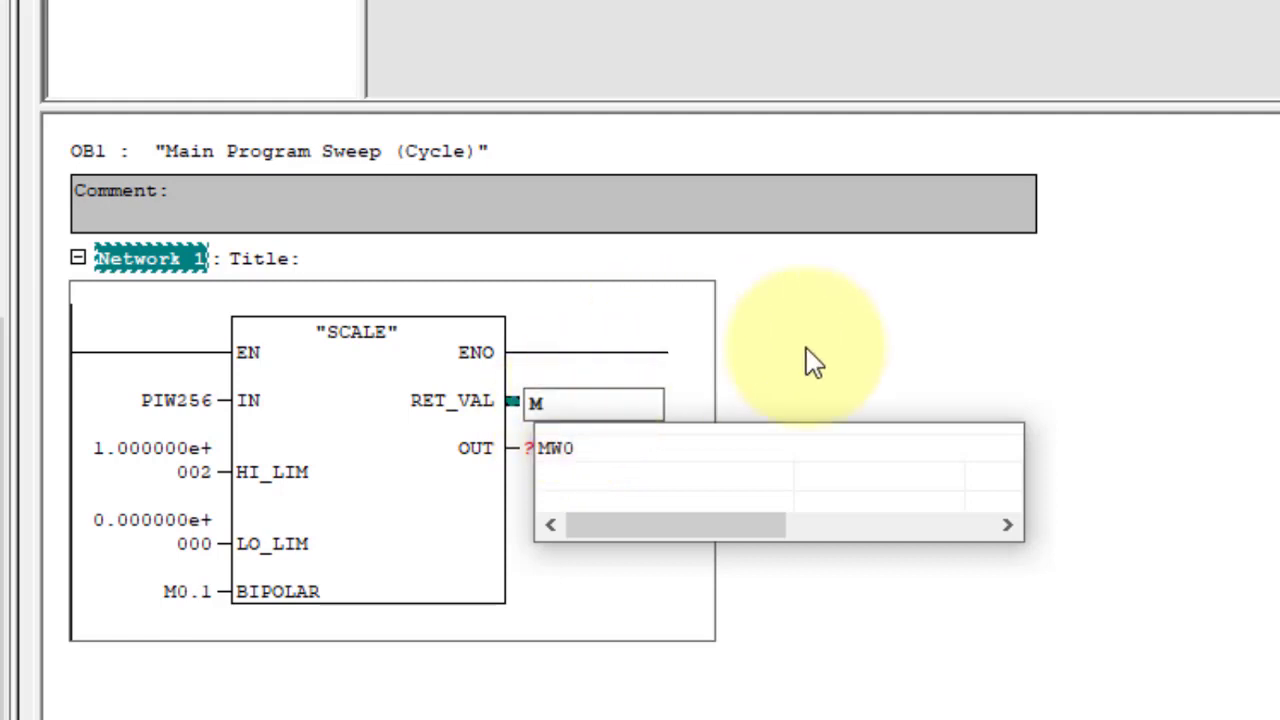
left_click(893, 358)
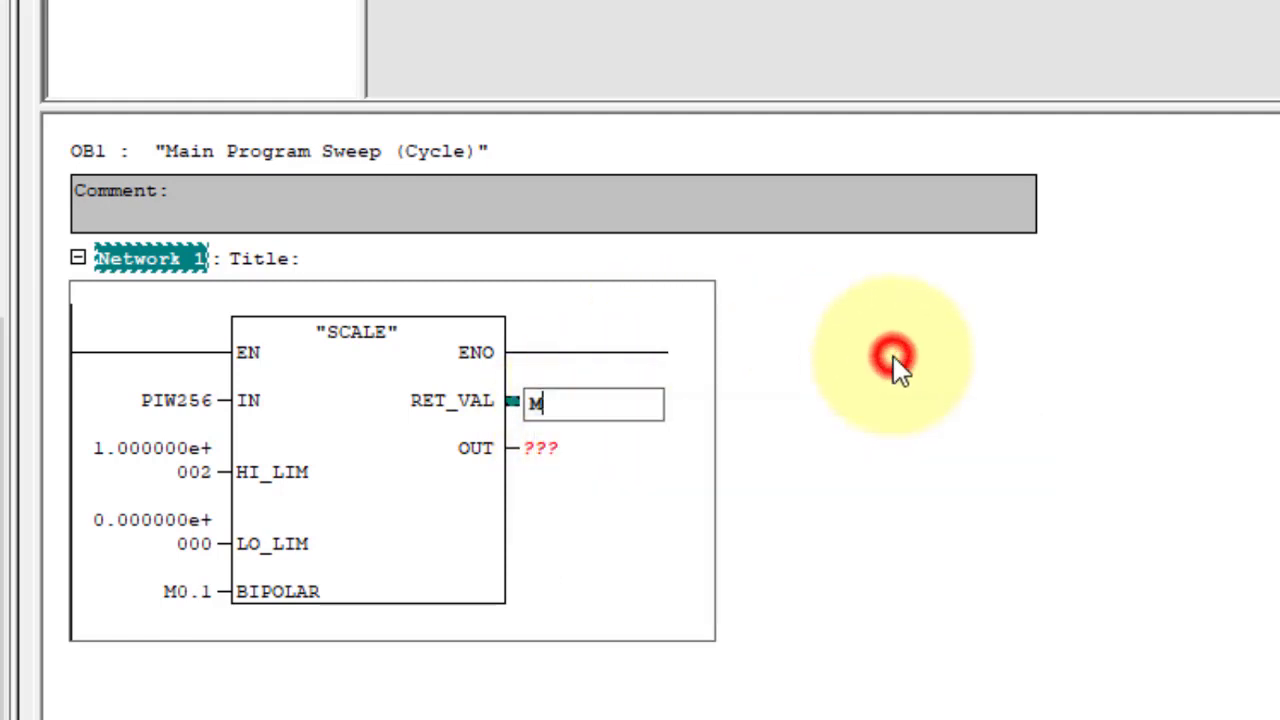
type("Mw0")
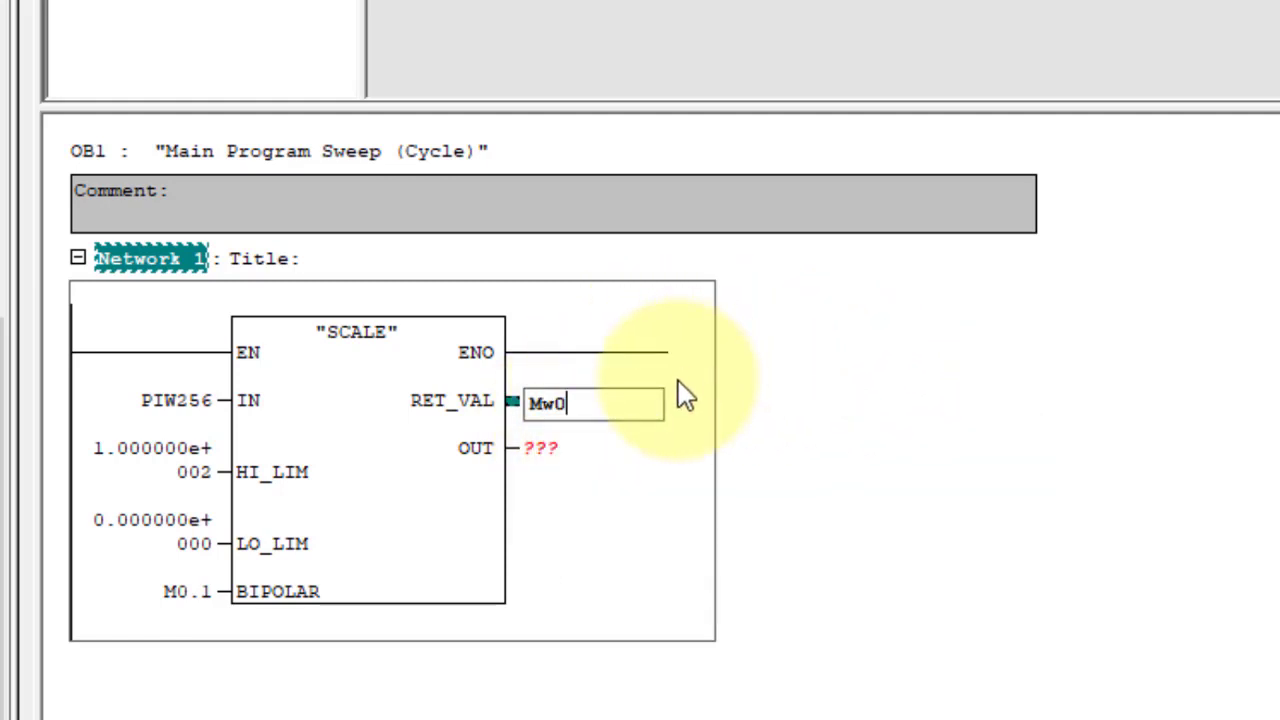
key("Return")
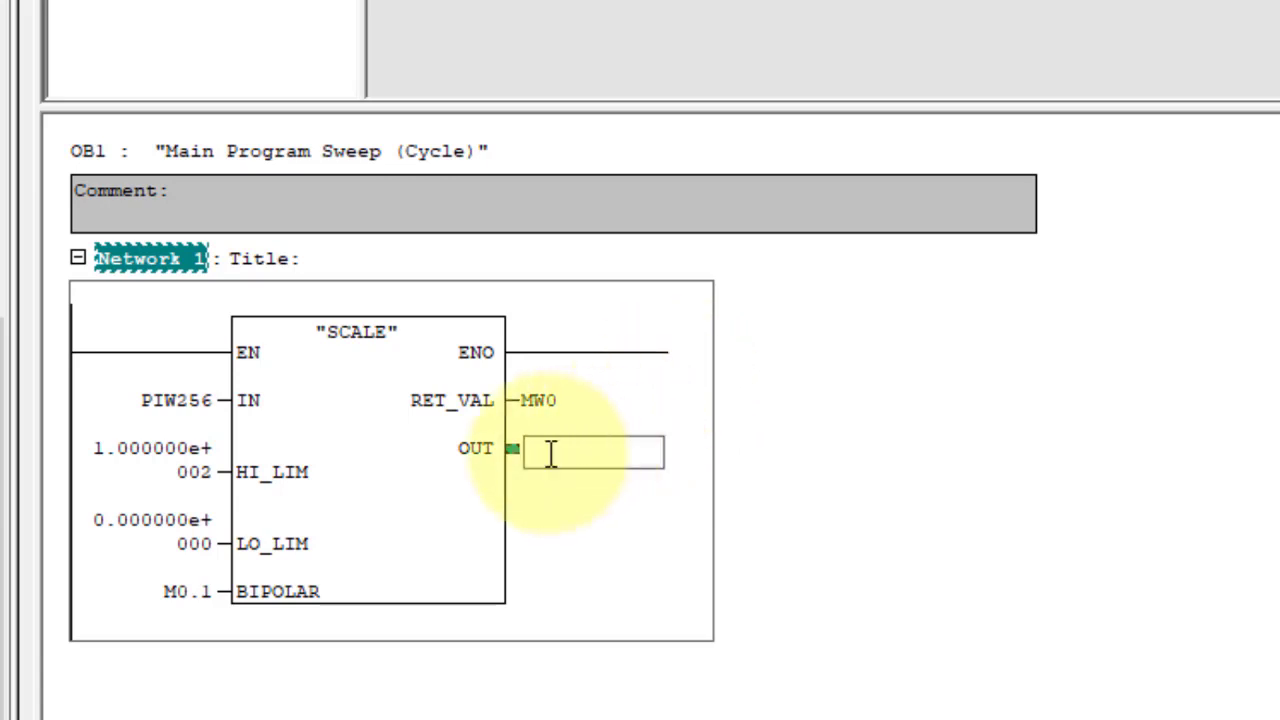
type("MD")
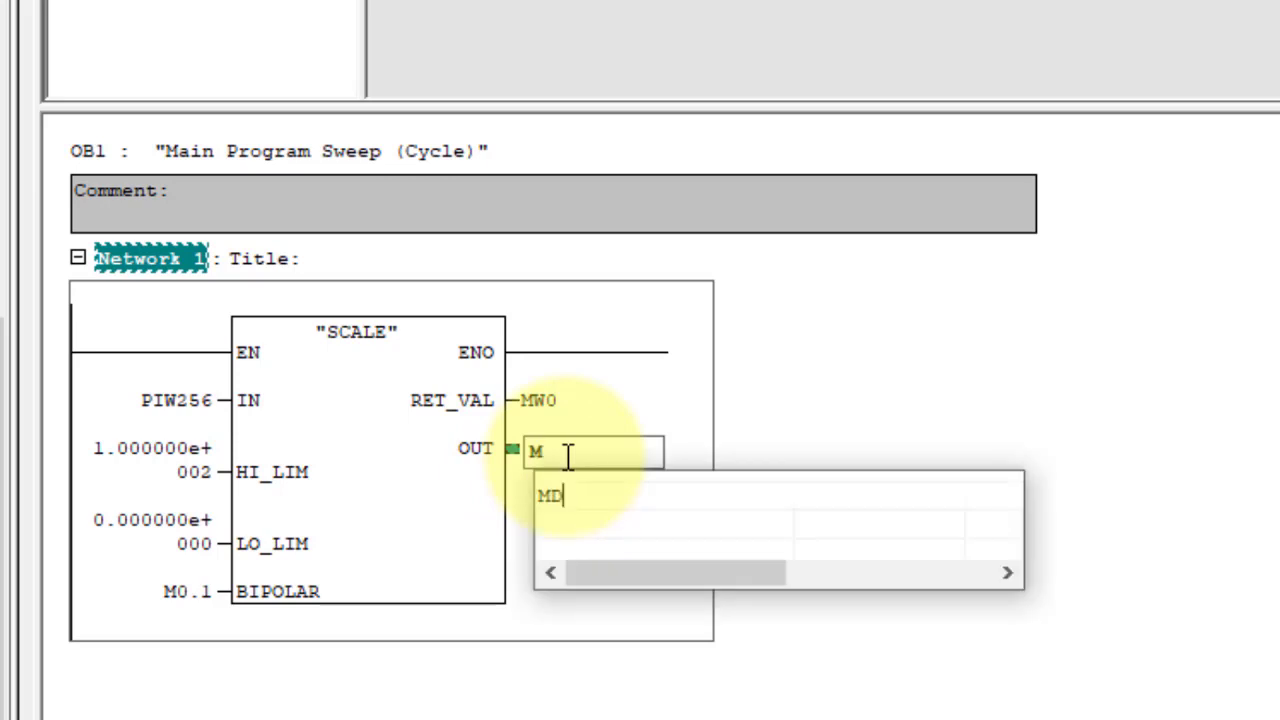
type("0")
key("Return")
key("Return")
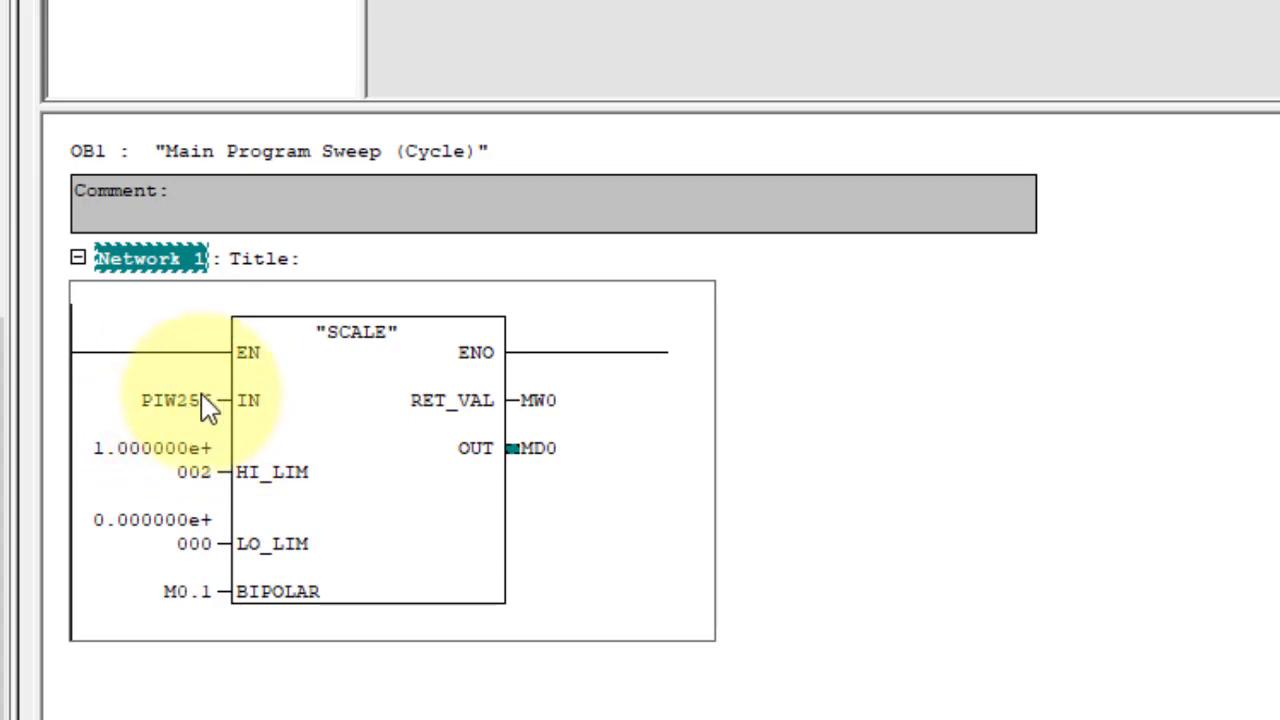
left_click(570, 705)
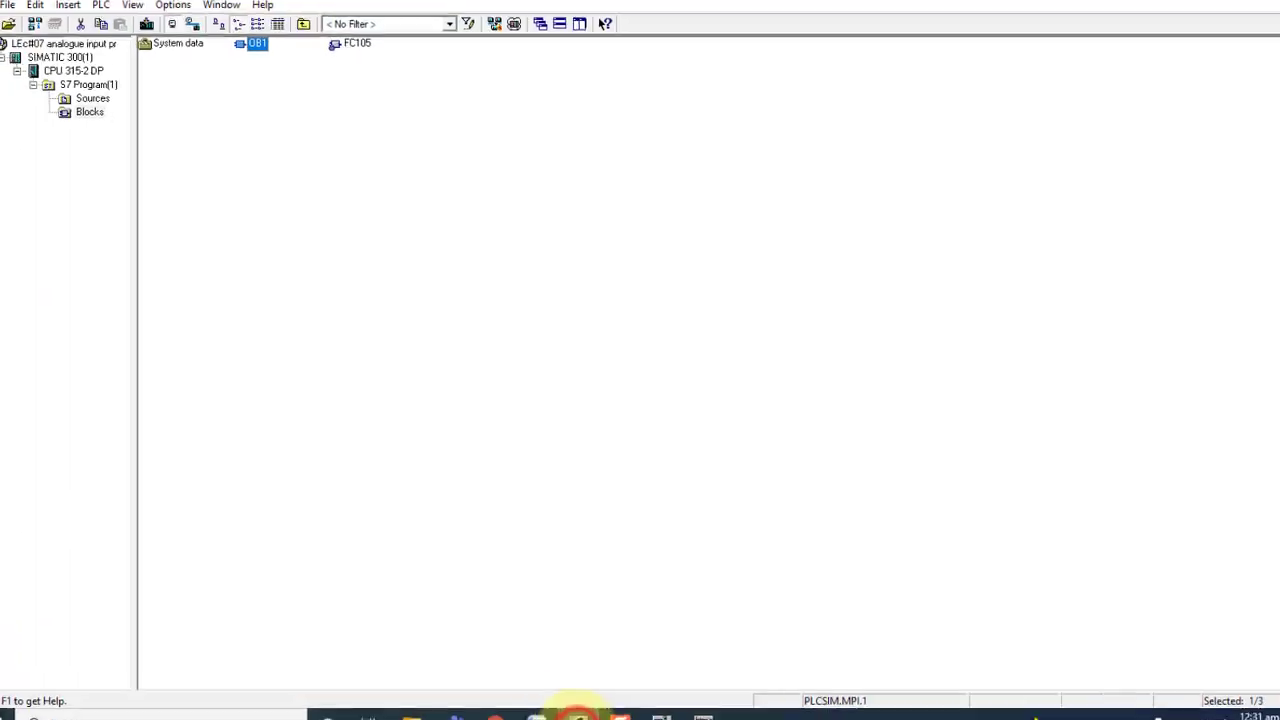
left_click(647, 704)
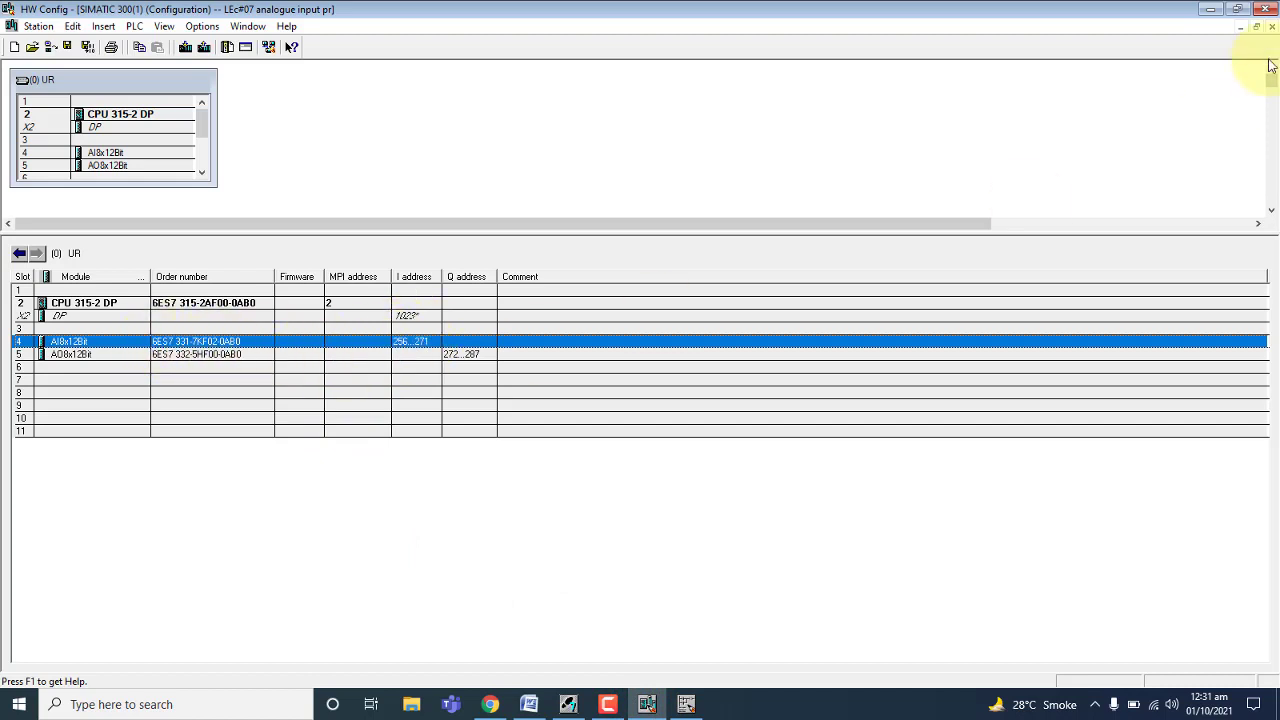
left_click(1222, 14)
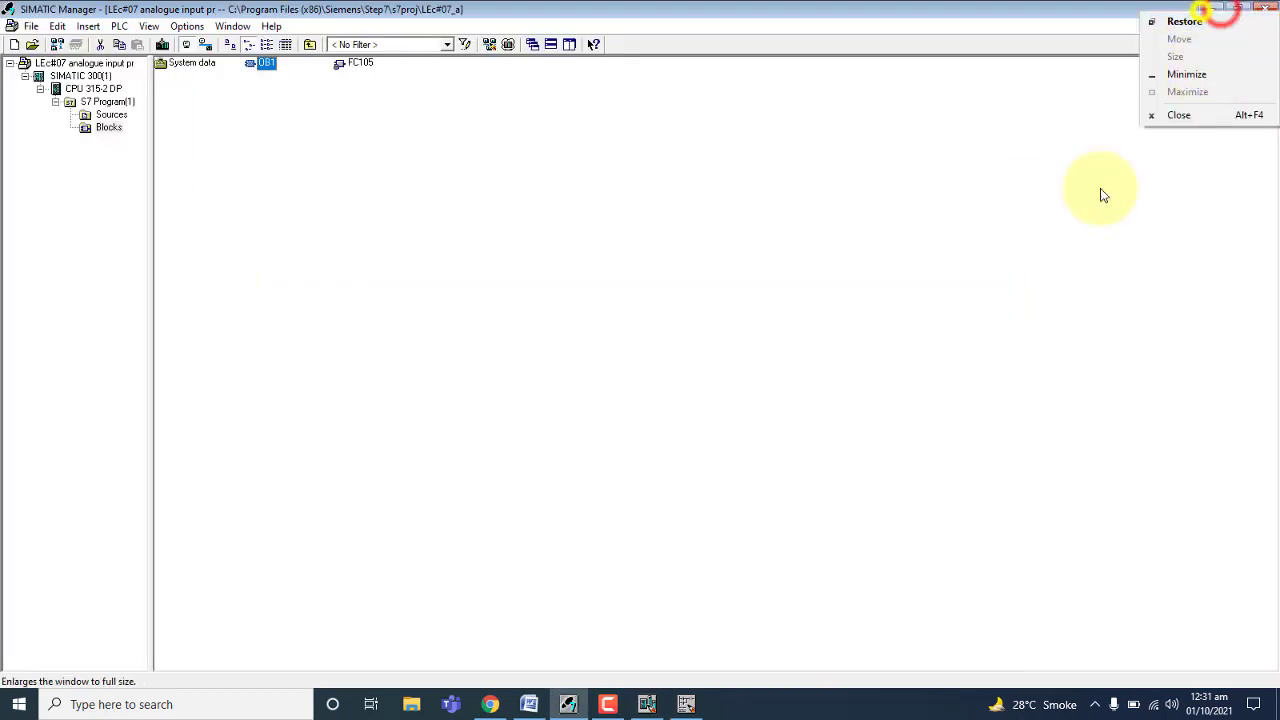
left_click(686, 704)
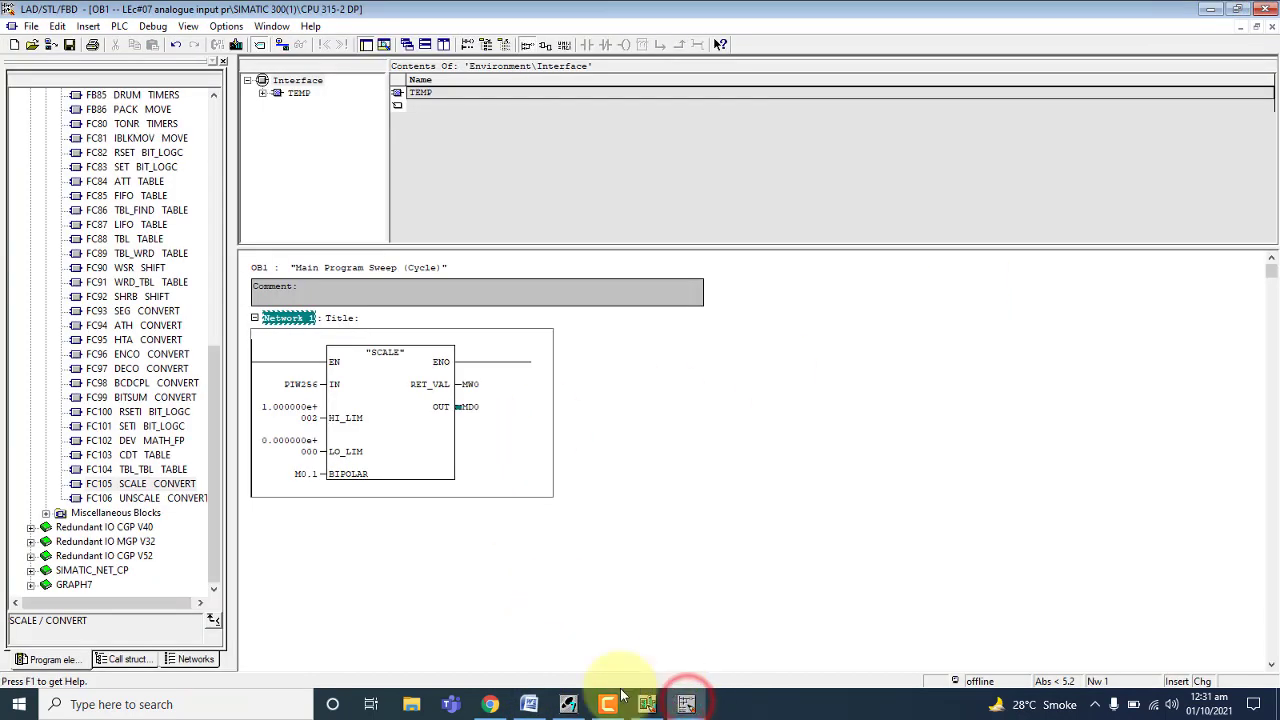
left_click(569, 704)
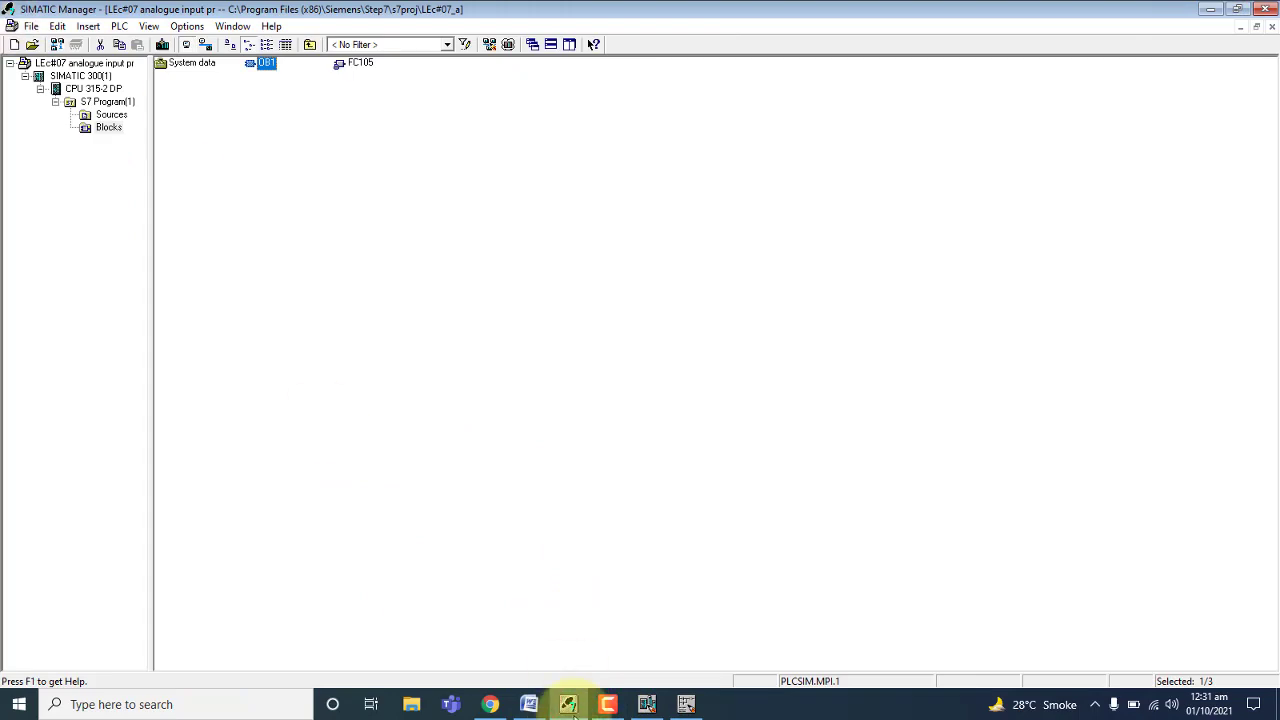
left_click(647, 704)
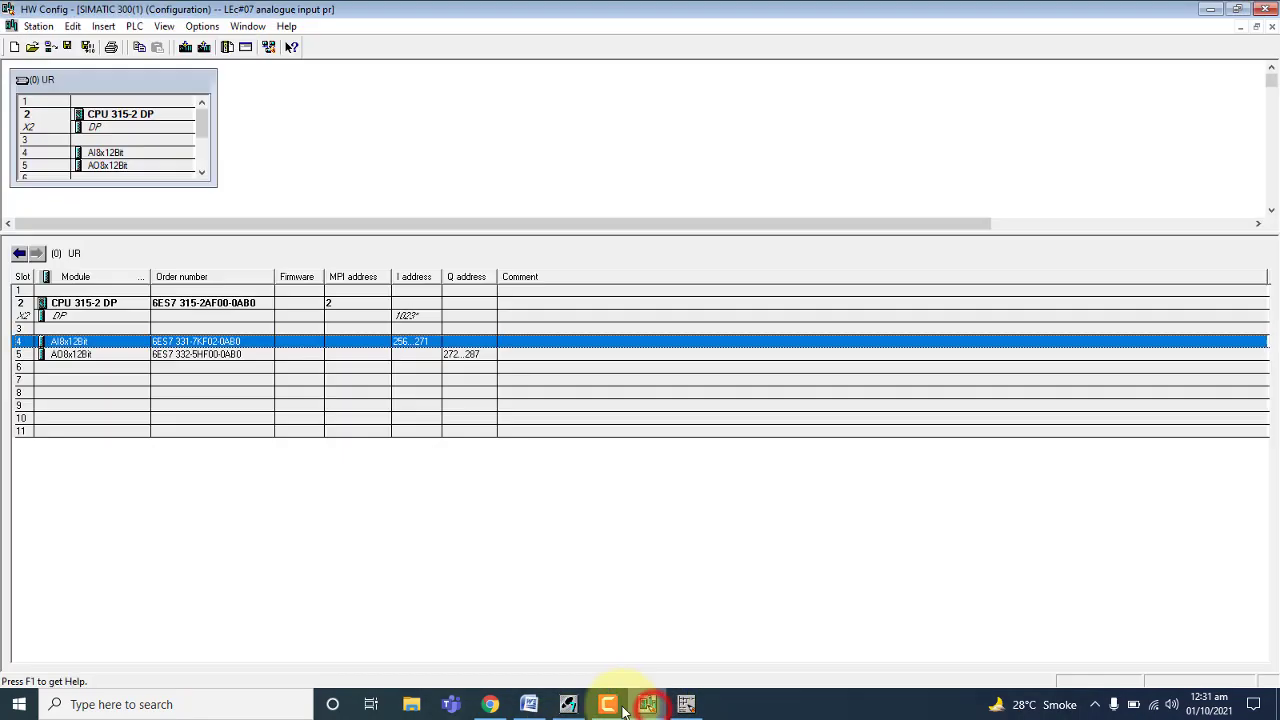
From SIMATIC Manager, start the S7-PLCSIM simulator, set the PG/PC interface to PLCSIM.MPI.1 and bring the simulator window forward.
left_click(569, 704)
left_click(509, 44)
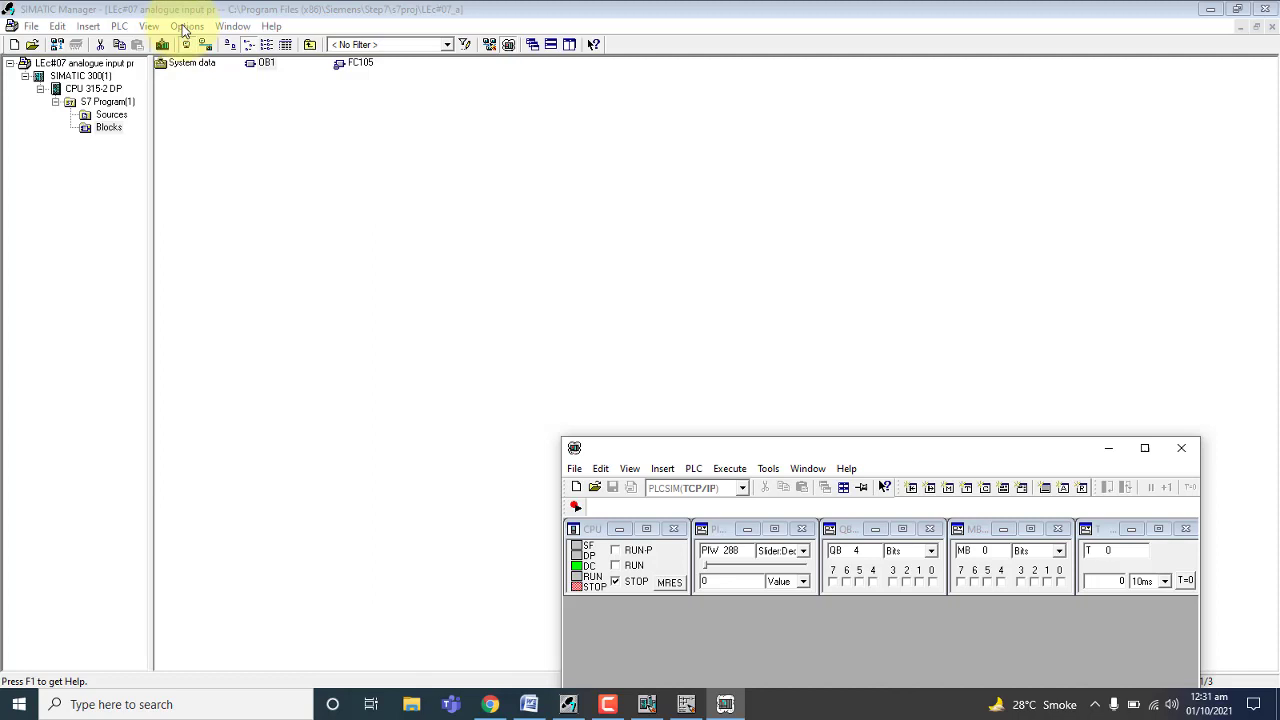
left_click(183, 27)
left_click(311, 380)
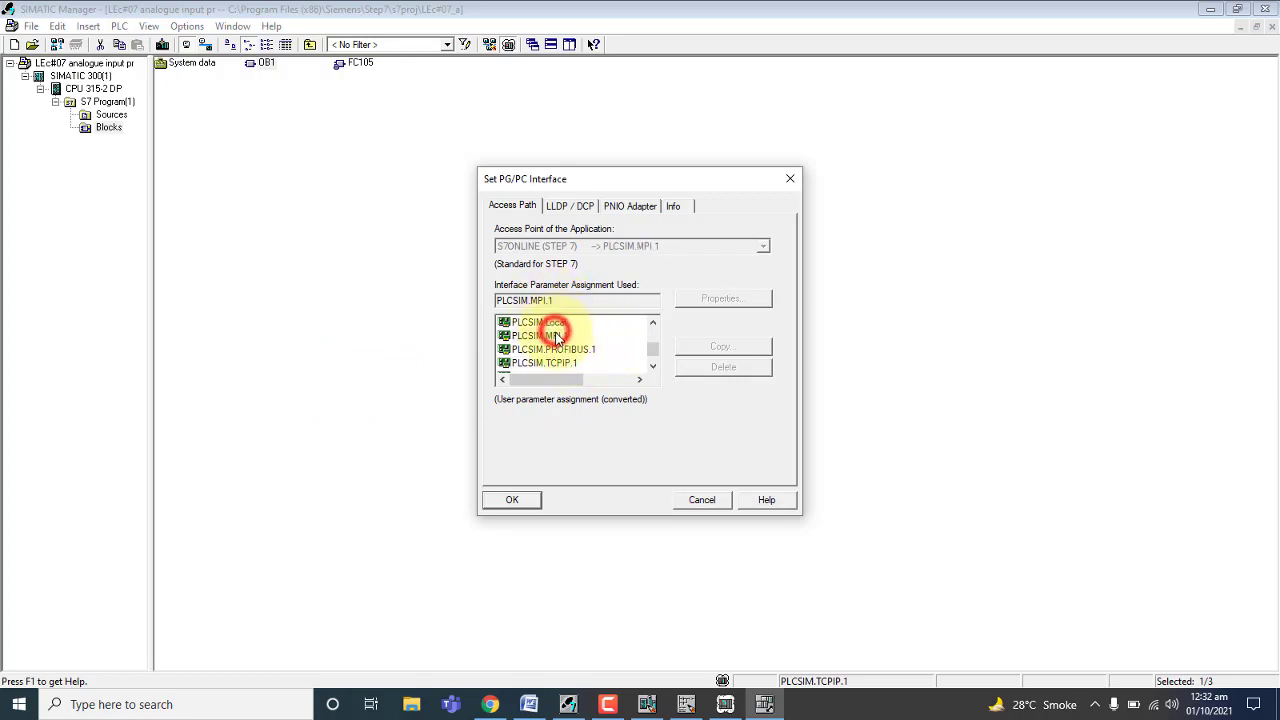
left_click(513, 506)
left_click(596, 412)
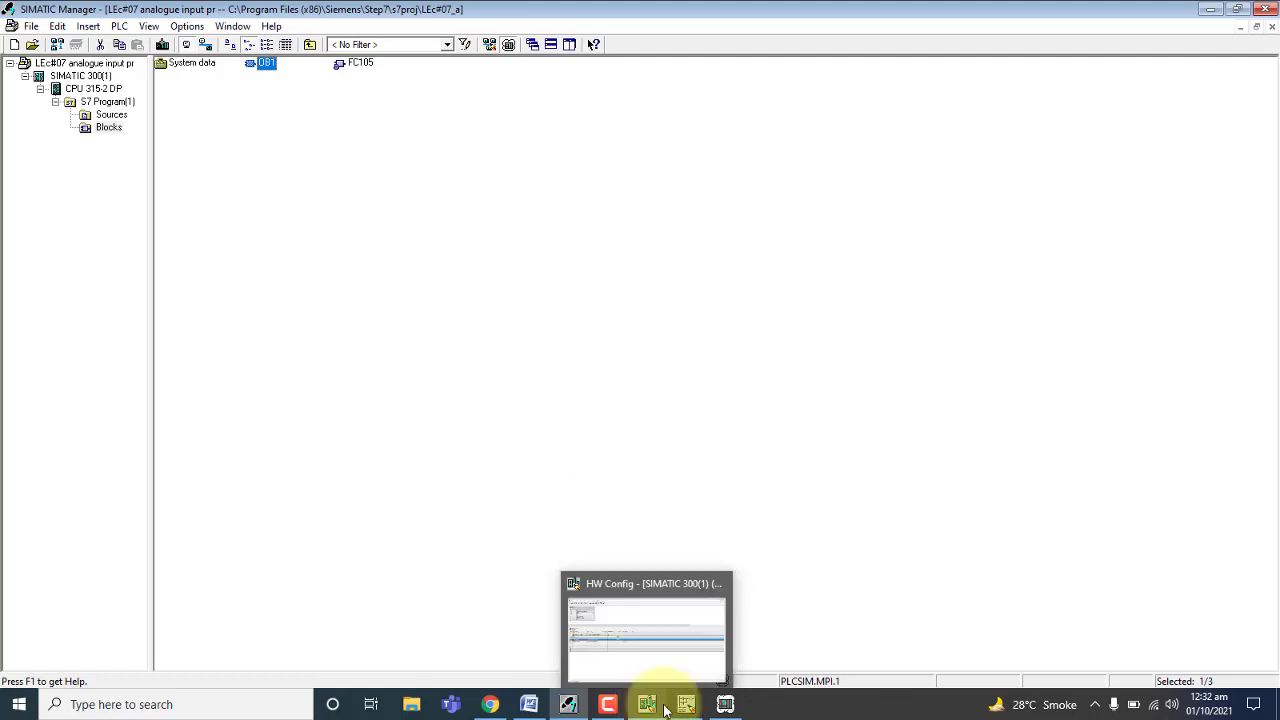
left_click(726, 702)
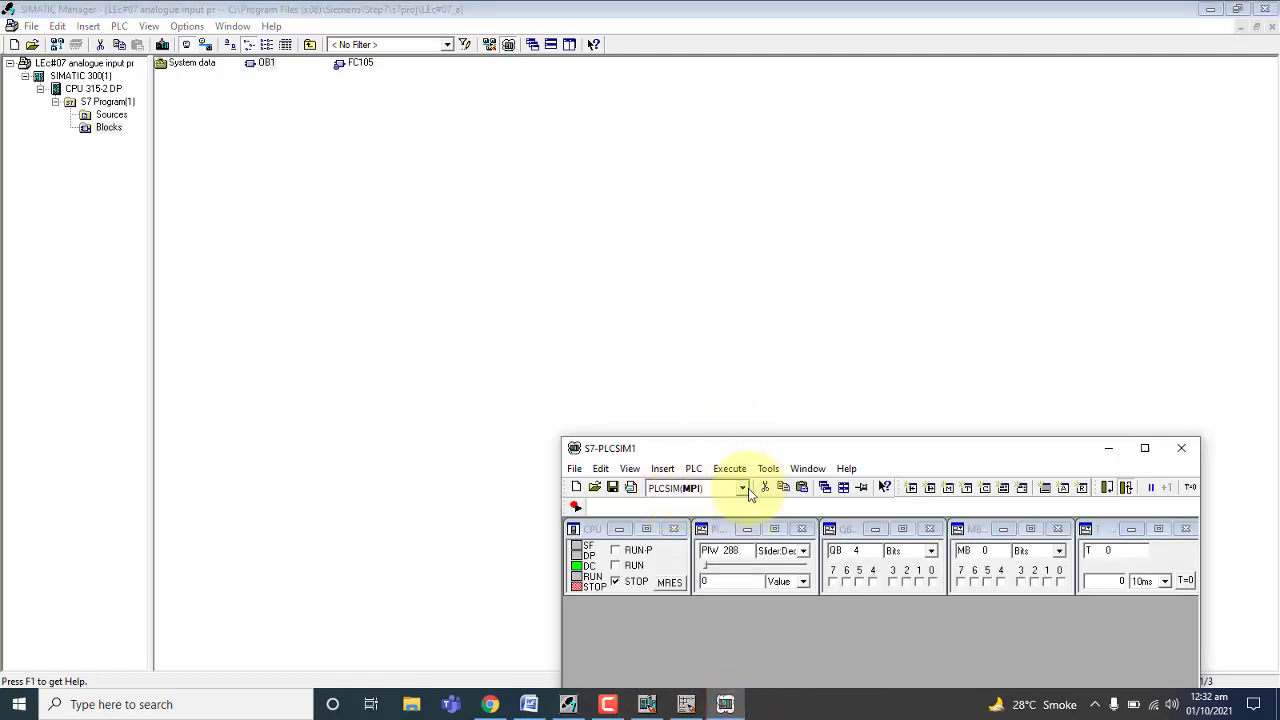
From SIMATIC Manager, download the program blocks to the simulated CPU, including the system data and the current hardware configuration.
left_click(311, 146)
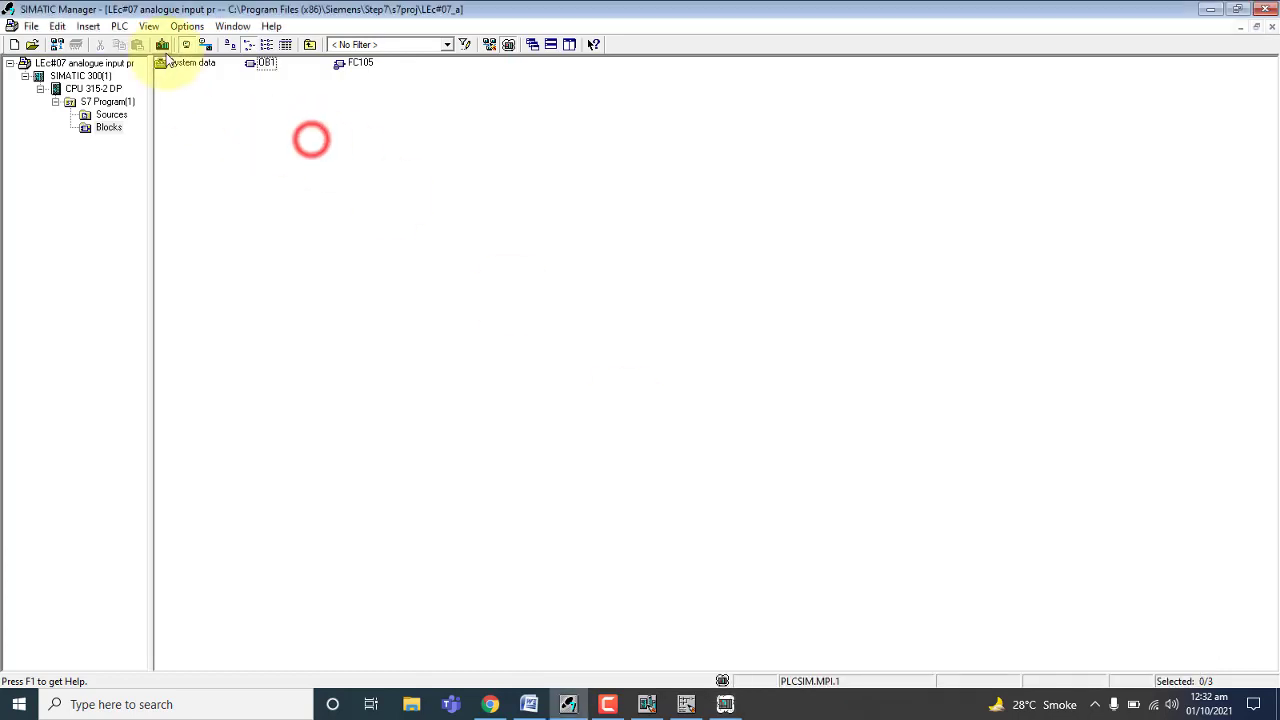
left_click(161, 45)
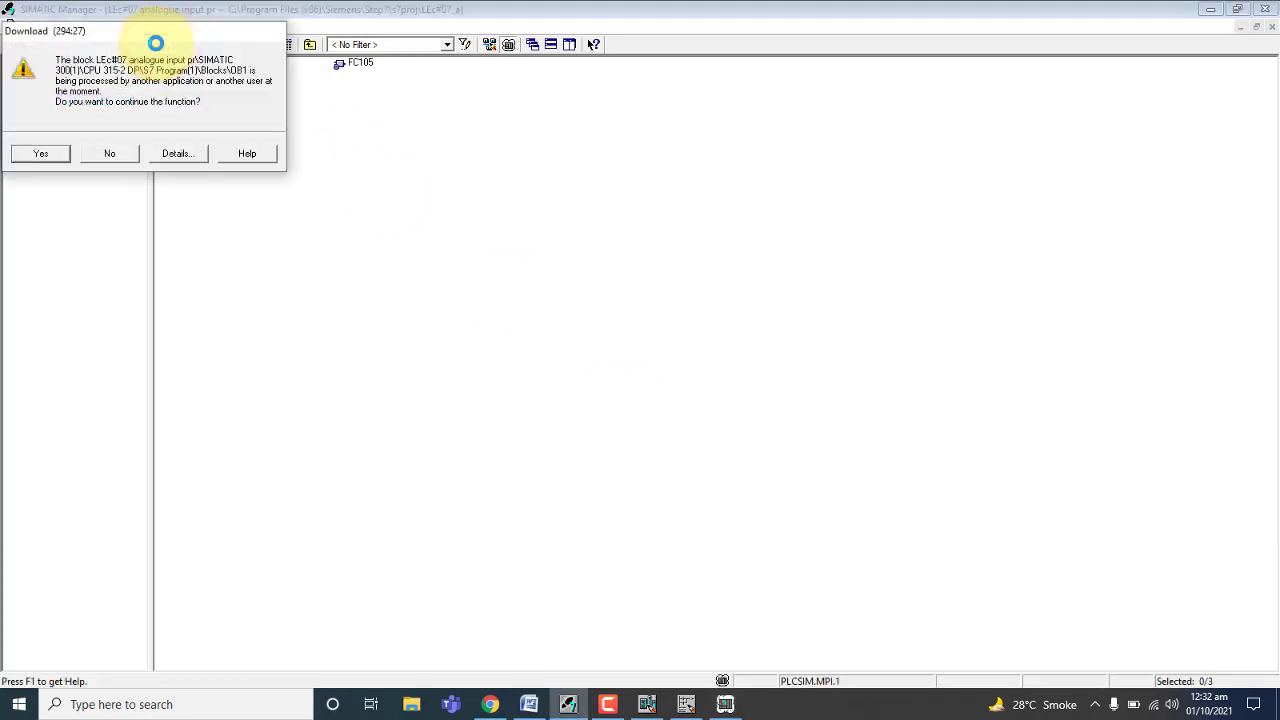
left_click(50, 156)
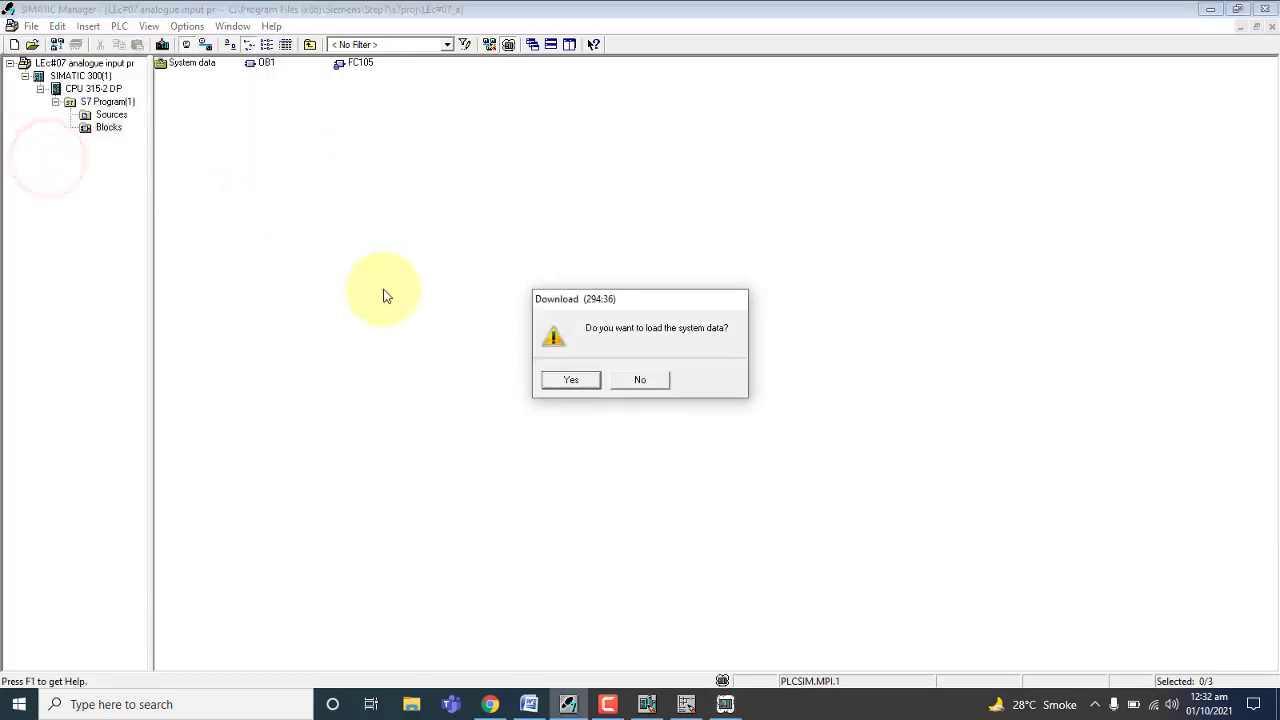
left_click(549, 380)
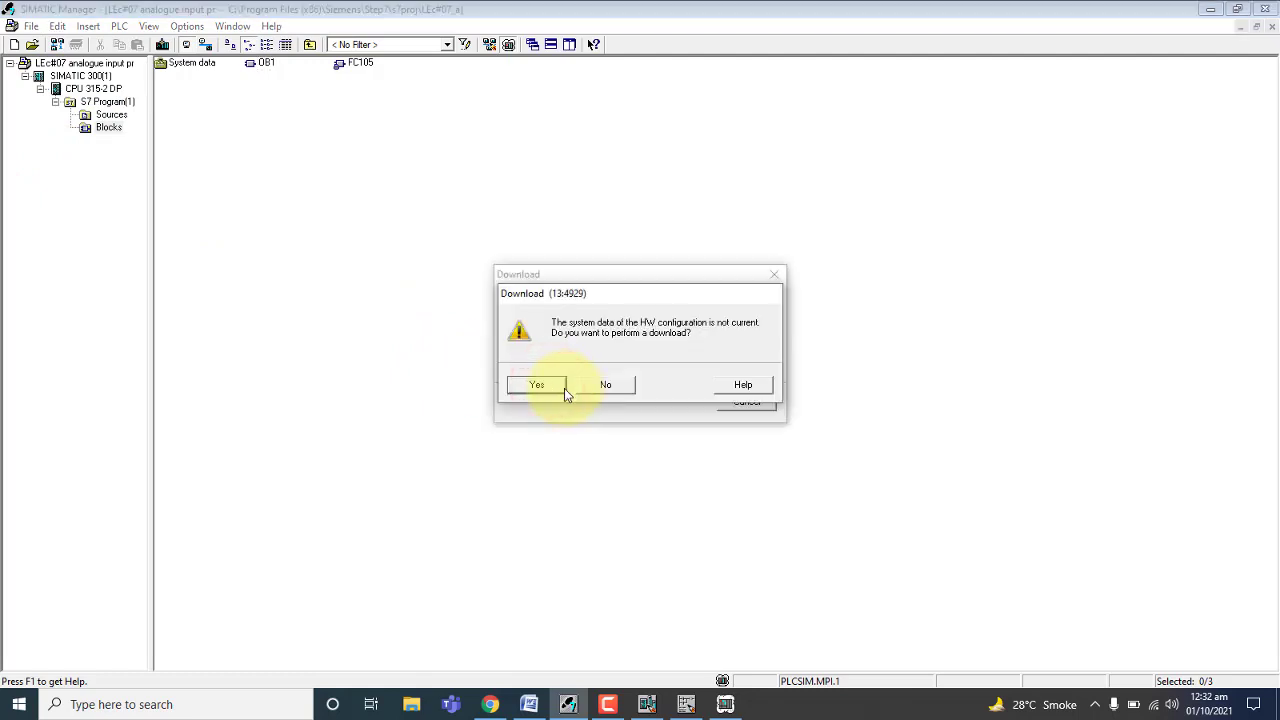
left_click(537, 386)
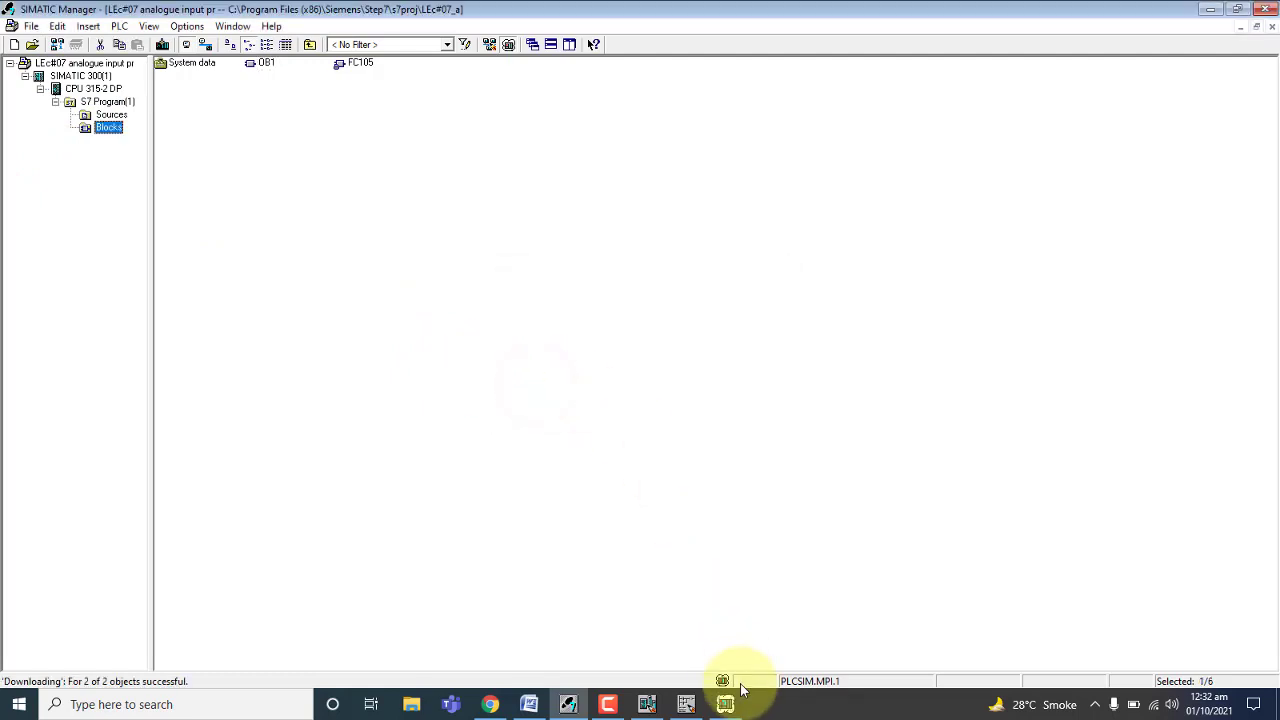
Switch to the LAD/STL/FBD editor, download OB1 to the simulated CPU and turn on online monitoring of the block.
left_click(686, 704)
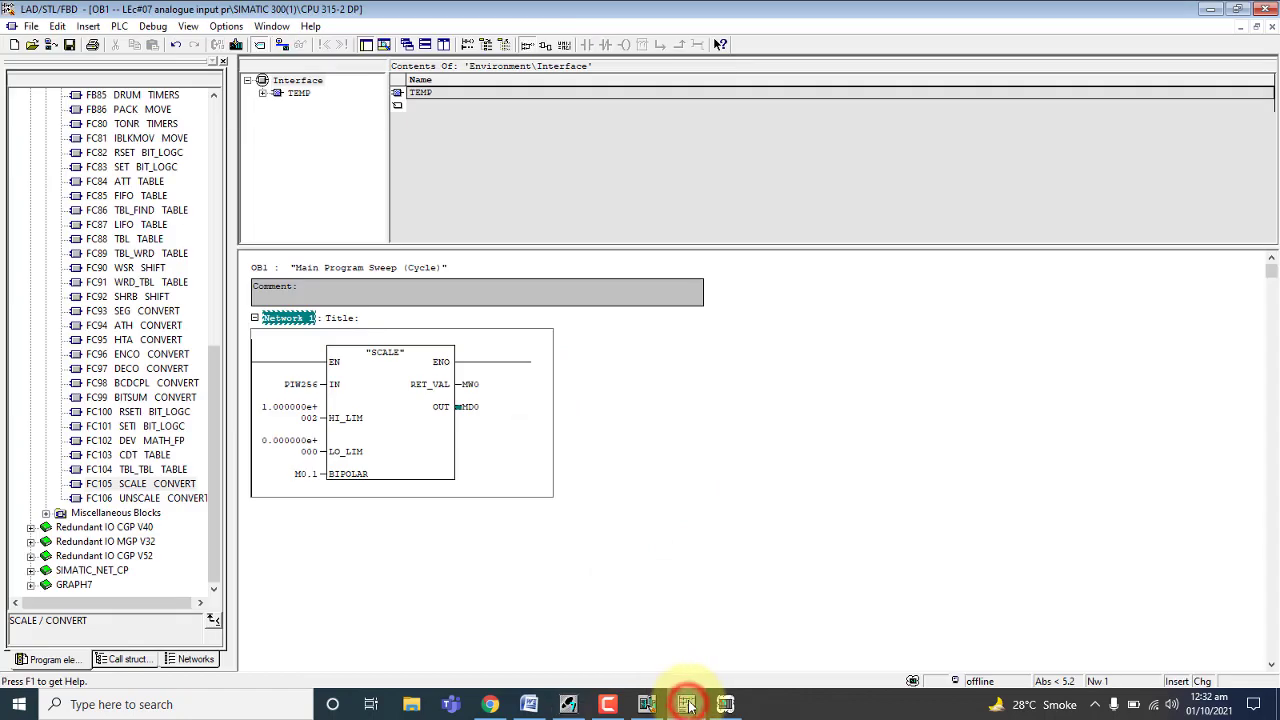
left_click(235, 45)
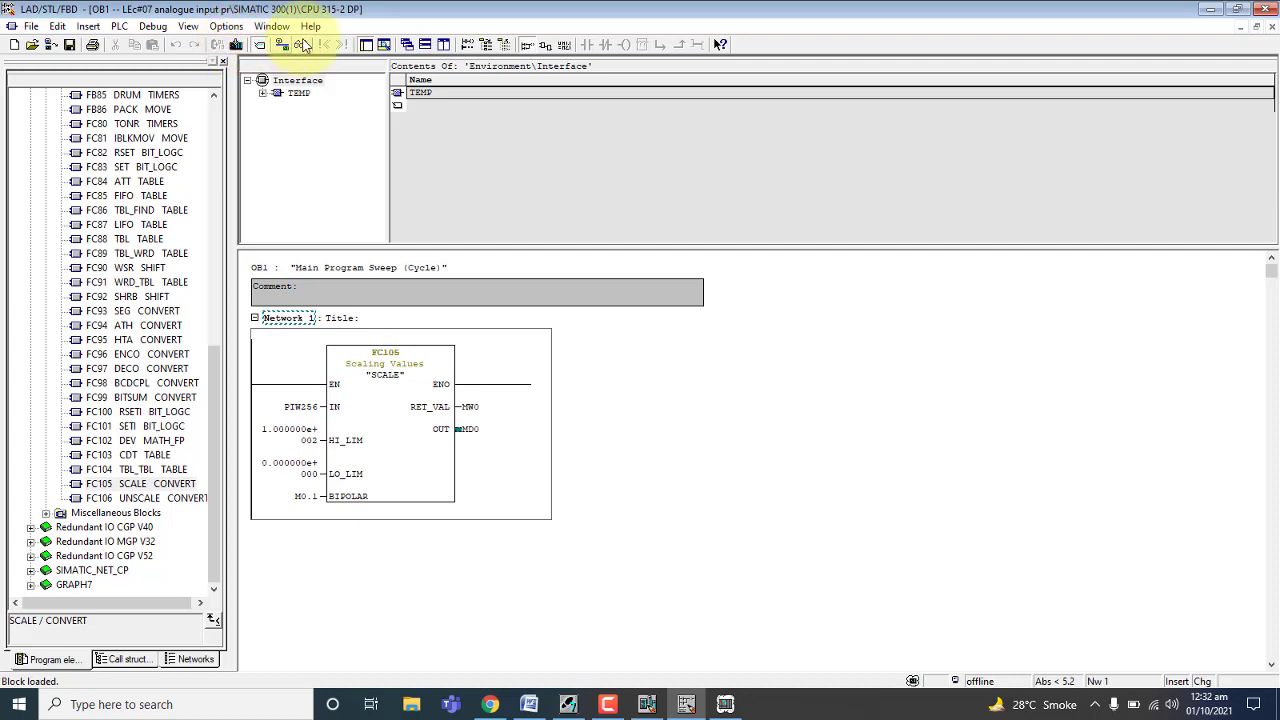
left_click(299, 45)
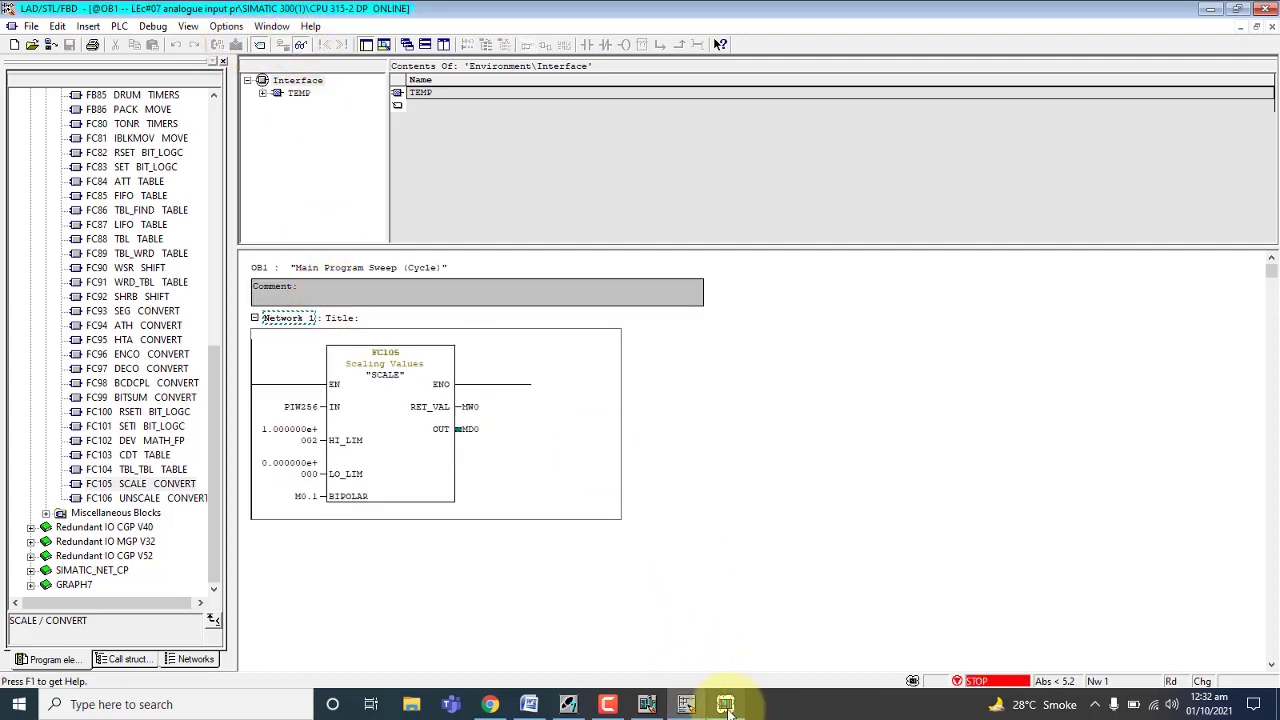
Switch the CPU to RUN in S7-PLCSIM and select the SCALE block in OB1 to view its live values.
left_click(726, 706)
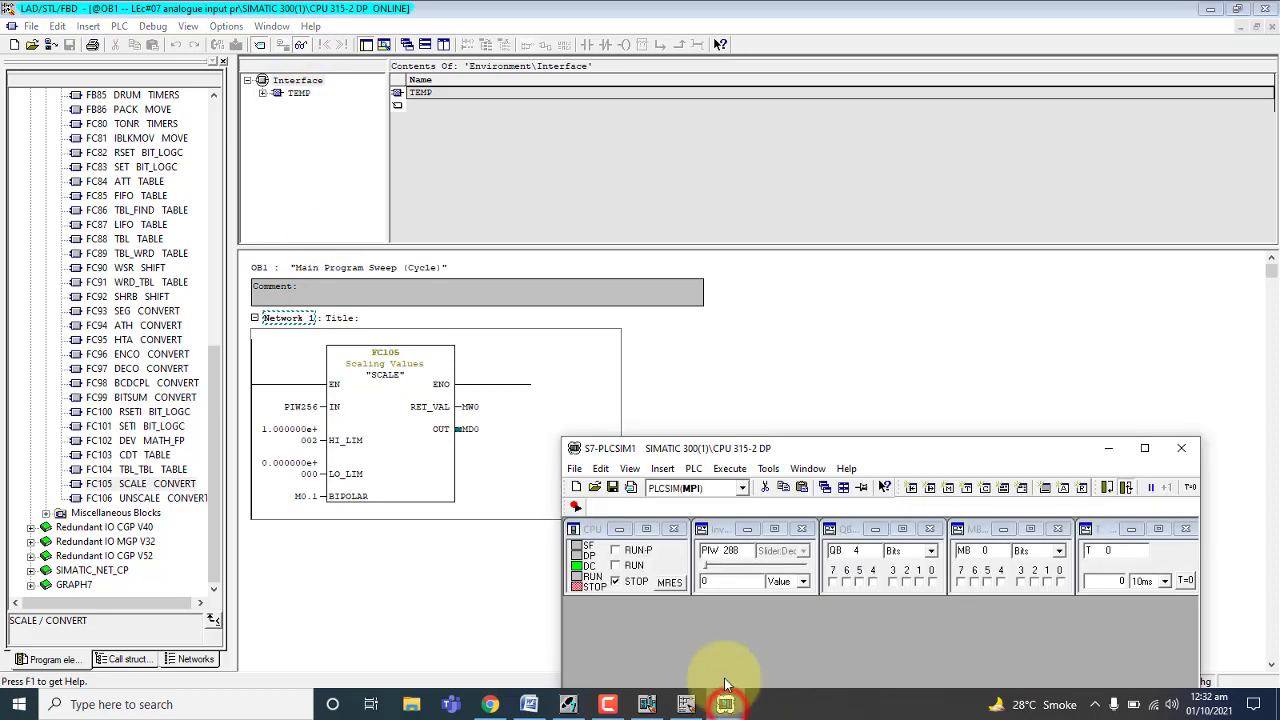
left_click(616, 566)
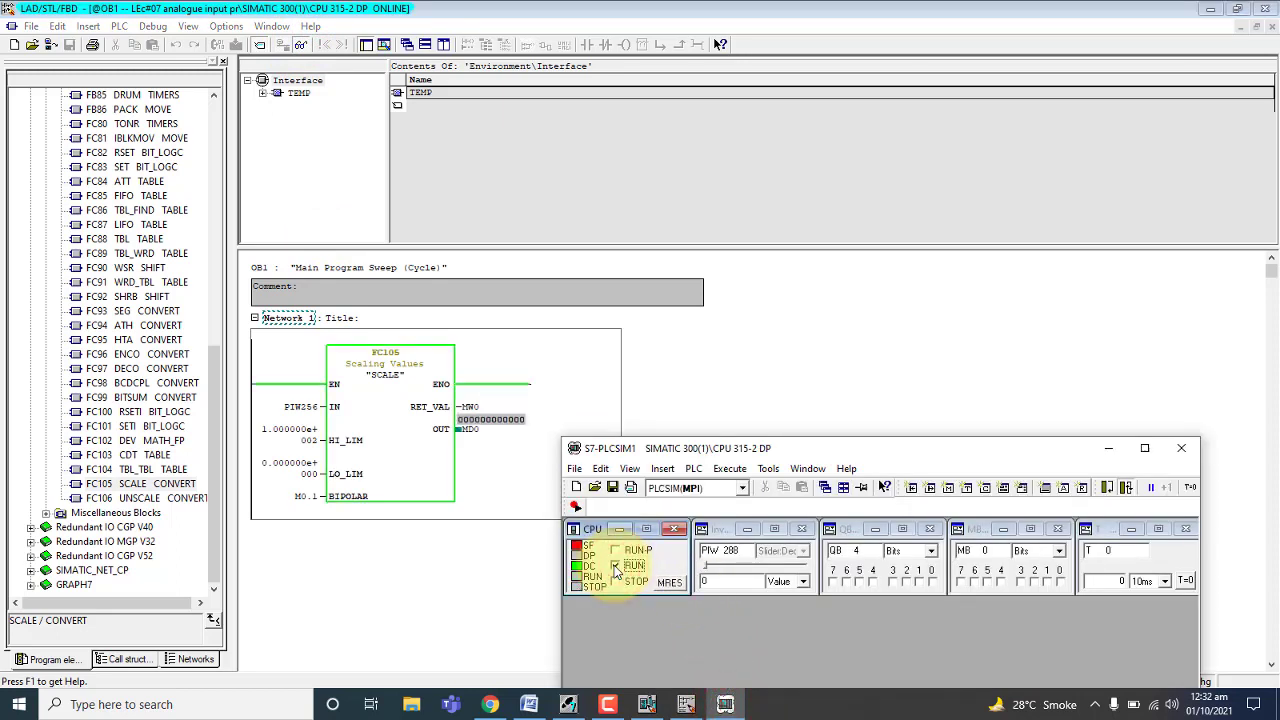
left_click(375, 445)
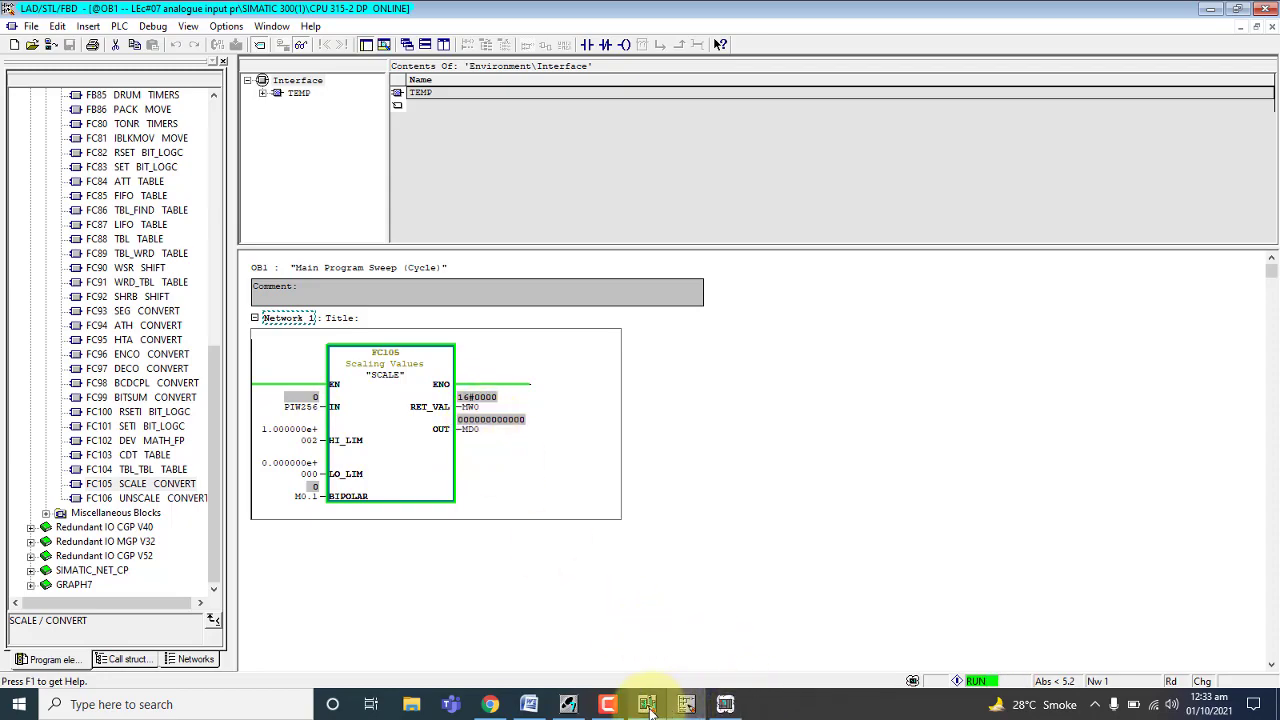
Put the S7-PLCSIM CPU in STOP and readdress the PIW 288 input variable to PIW 256 in Slider:Dec format.
left_click(725, 704)
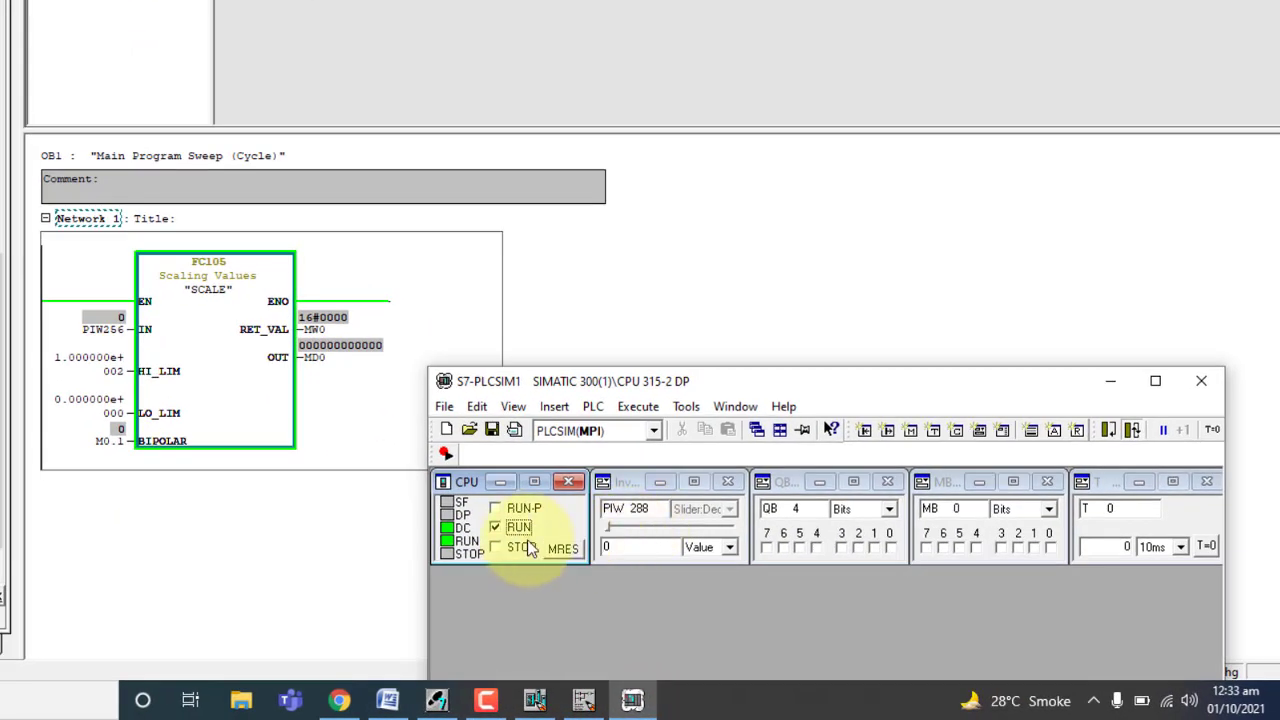
left_click(518, 553)
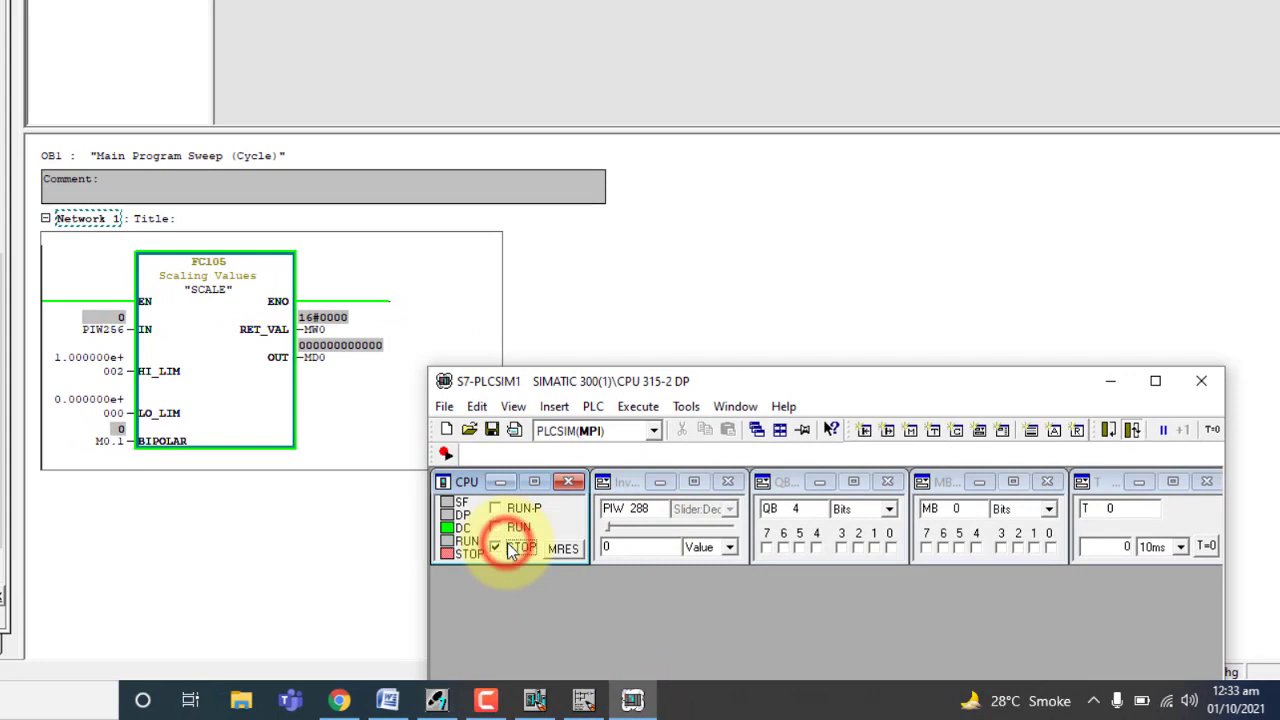
double_click(645, 510)
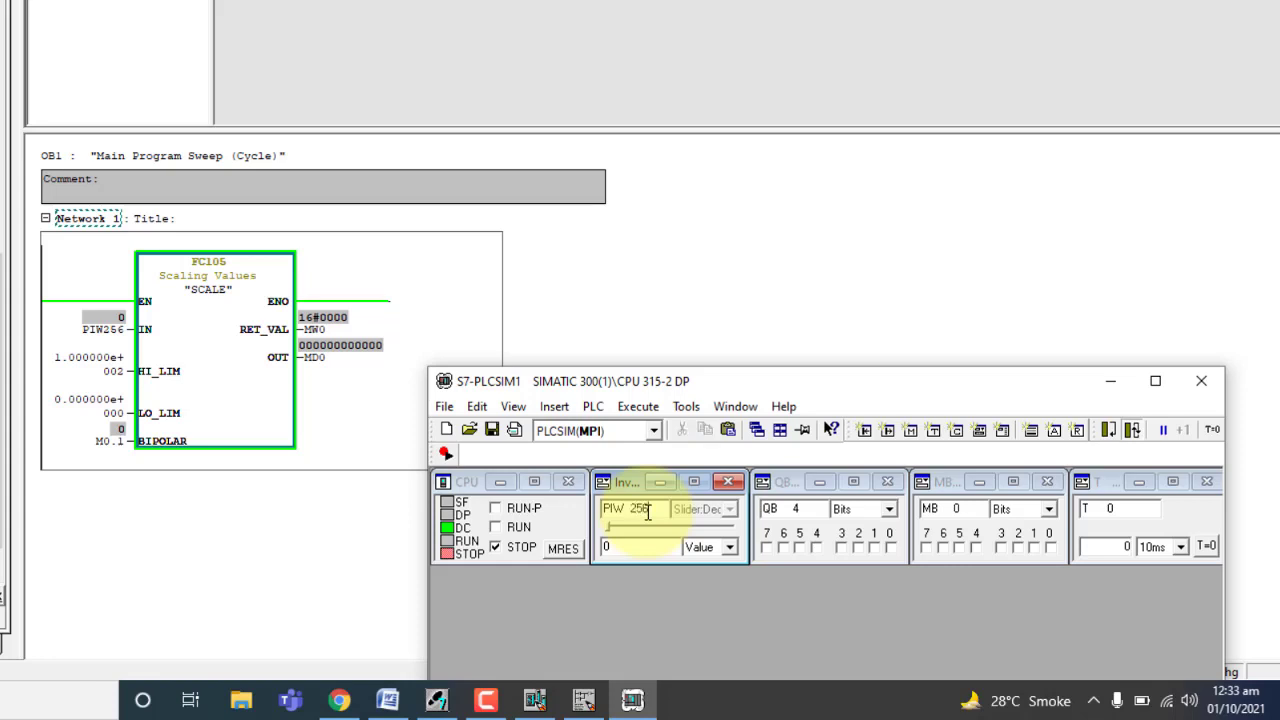
type("256")
left_click(697, 590)
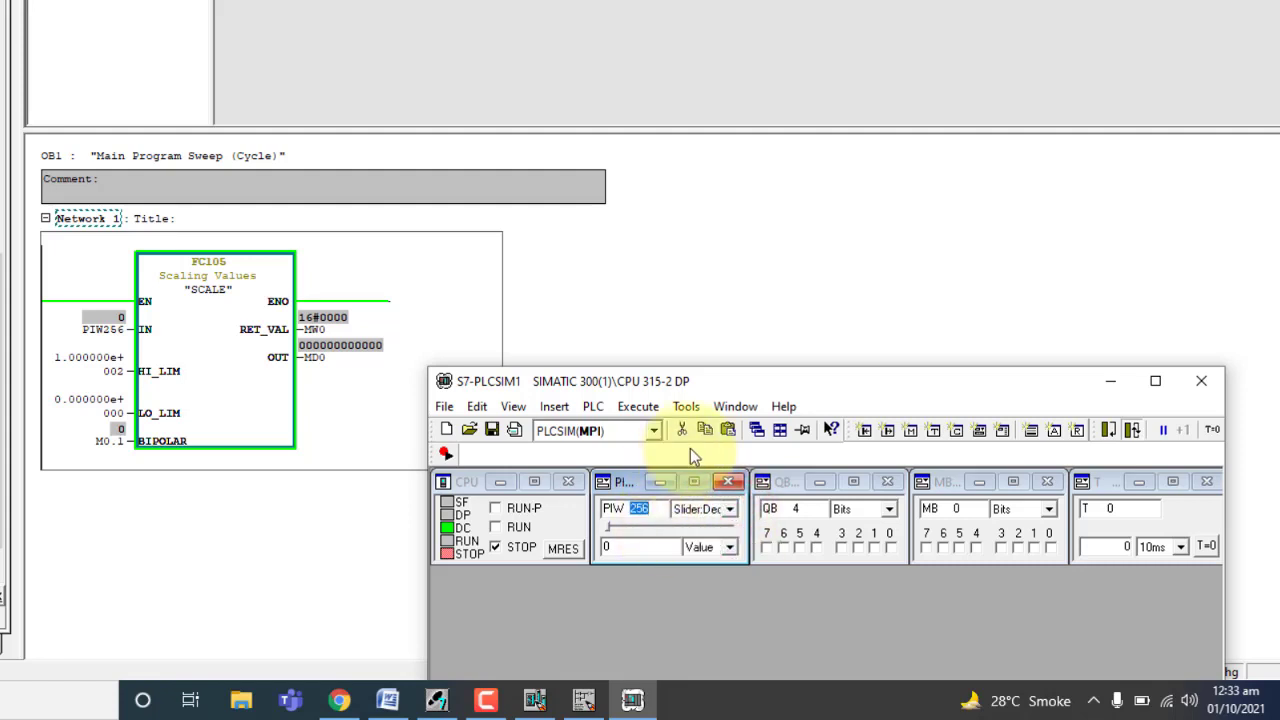
left_click(730, 509)
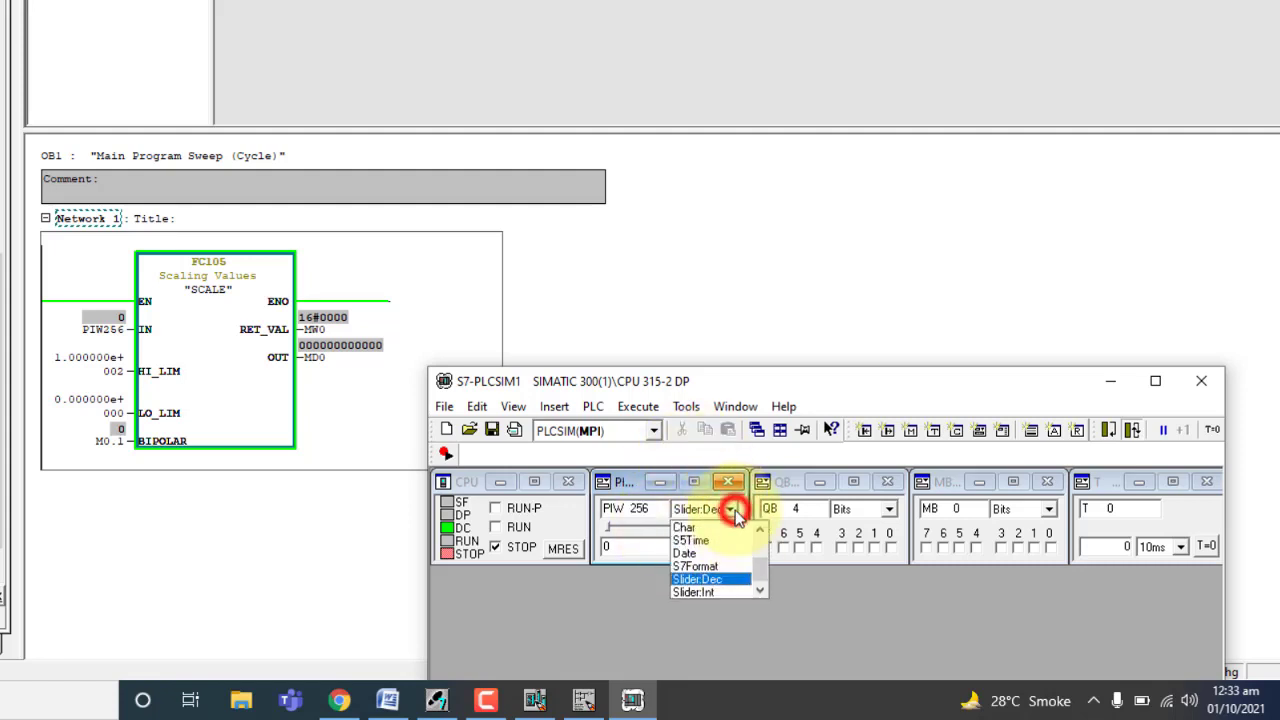
left_click(724, 582)
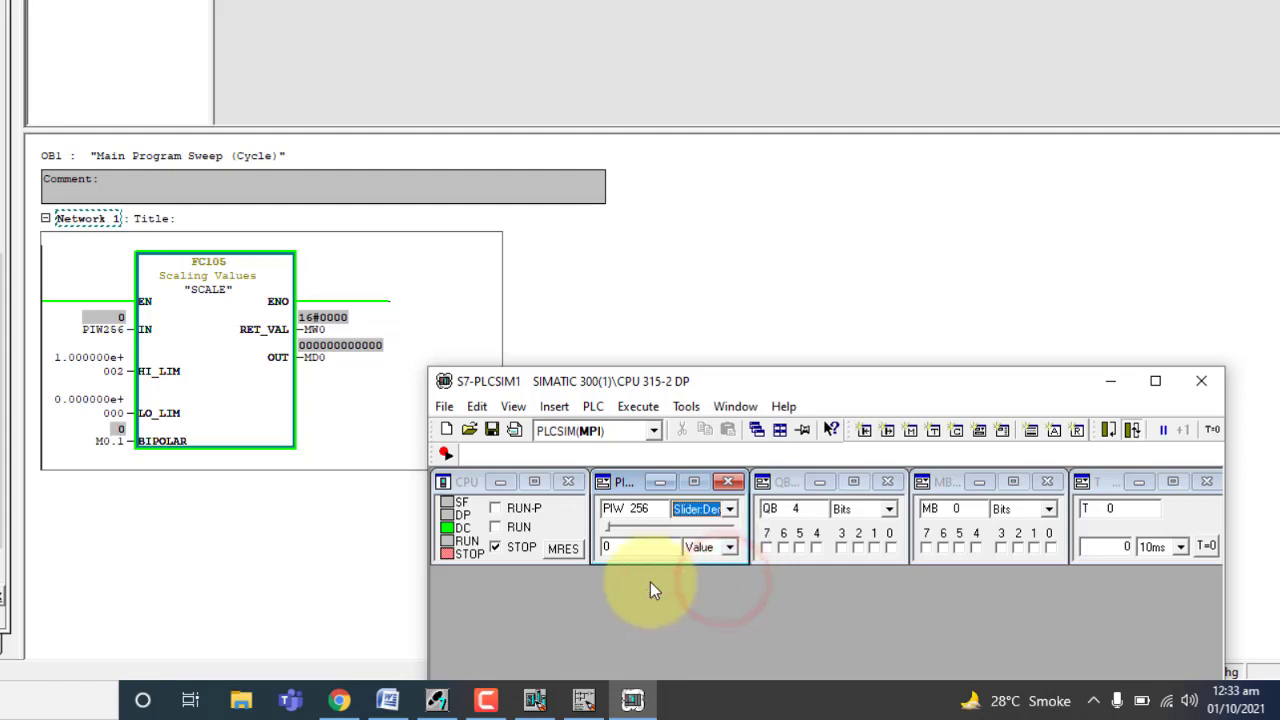
Set the simulated CPU to RUN and raise the PIW 256 slider to about 28086, followed by about 29127.
left_click(494, 527)
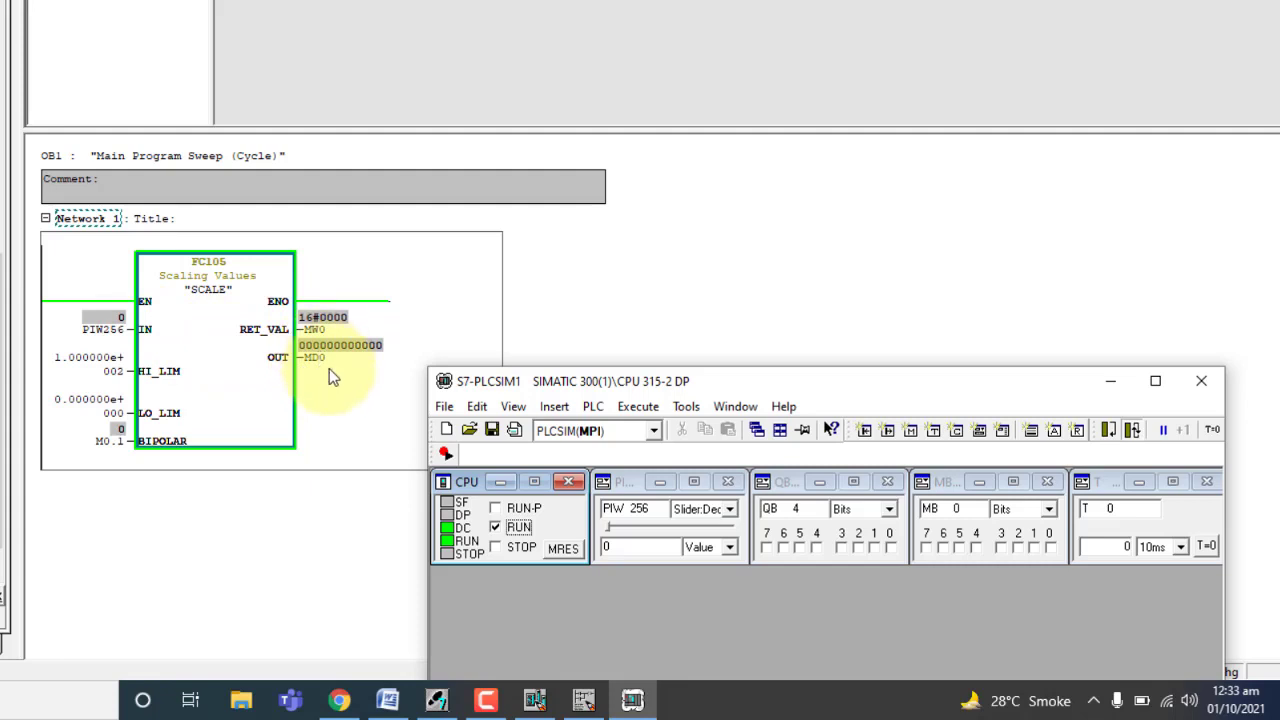
left_click(609, 526)
left_click(632, 524)
left_click(605, 525)
left_click_drag(605, 530, 671, 537)
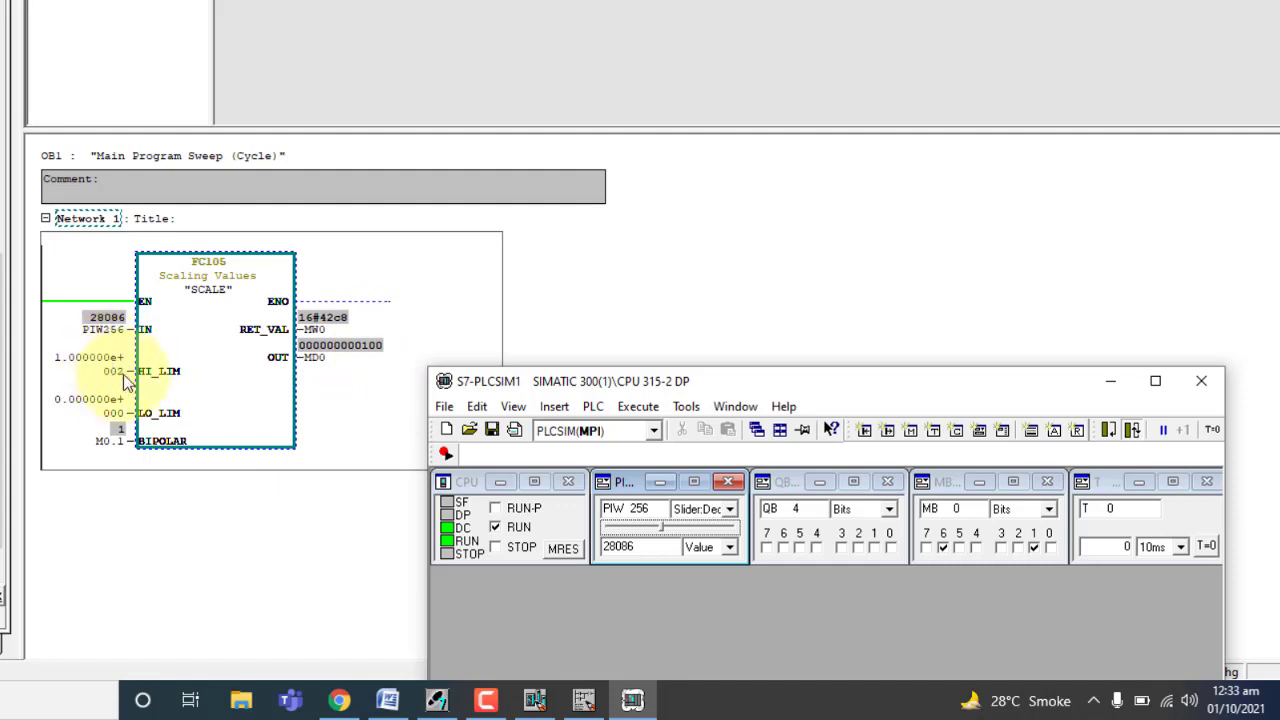
mouse_move(659, 525)
left_mouse_down()
mouse_move(619, 519)
mouse_move(686, 532)
mouse_move(606, 532)
mouse_move(603, 521)
mouse_move(663, 521)
left_mouse_up()
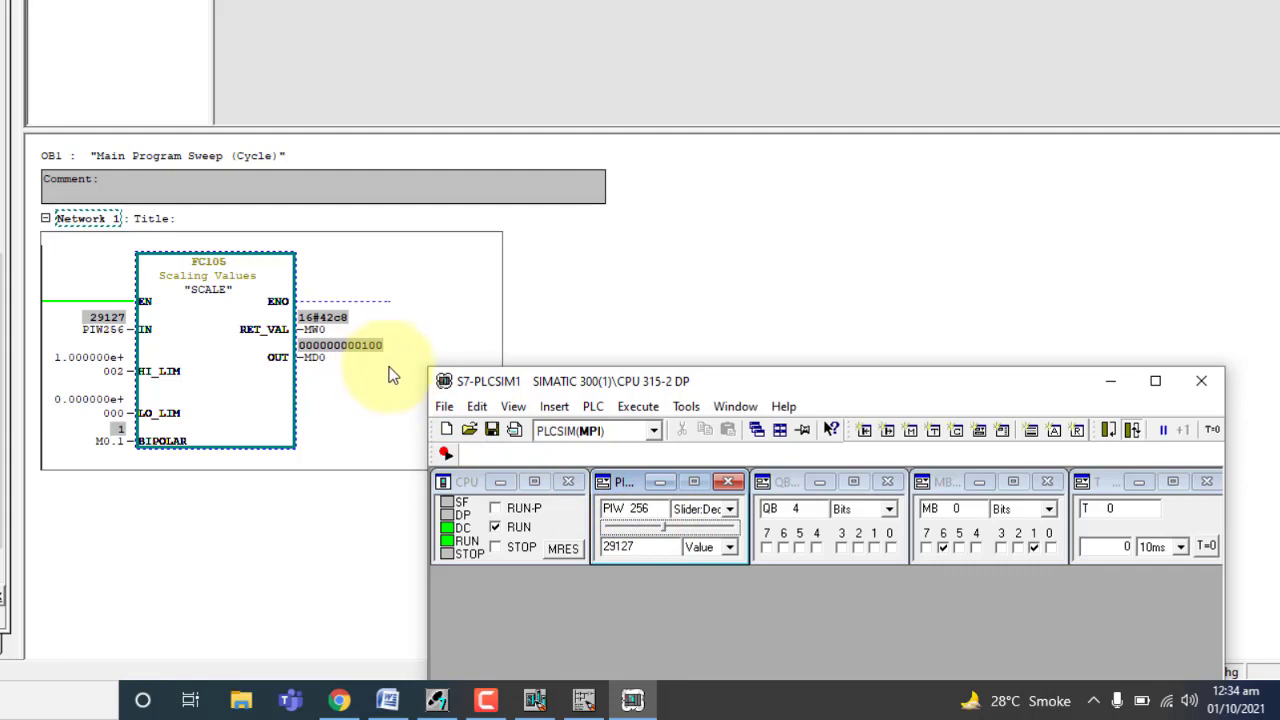